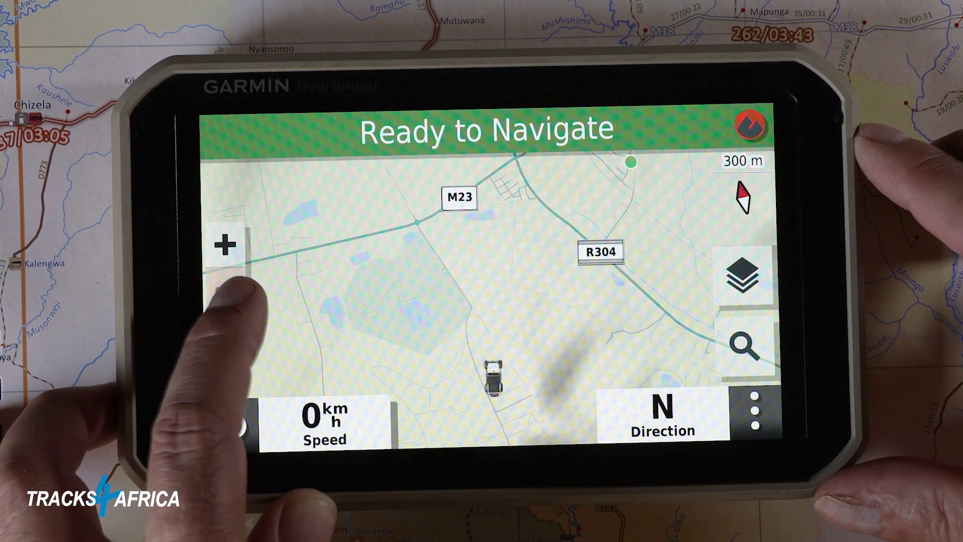
- Zoom the Garmin Overlander map out to the 3 km scale around the vehicle
click(226, 288)
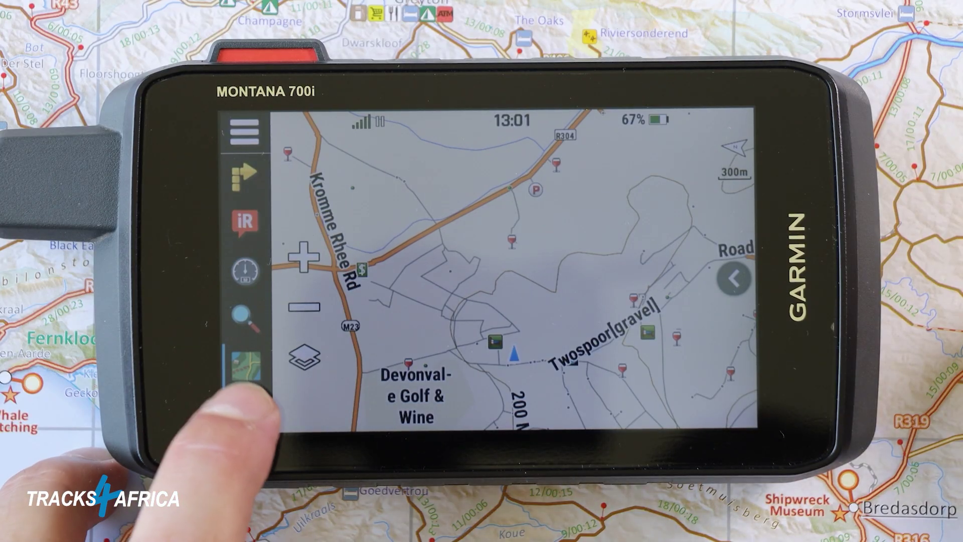
- Open the Montana 700i app grid, go into Setup, and scroll through its options
click(245, 409)
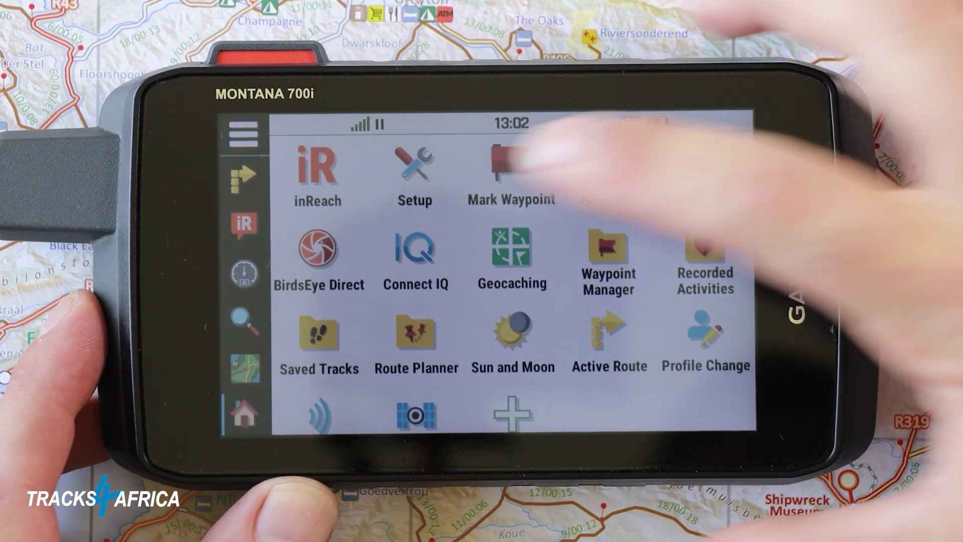
click(414, 173)
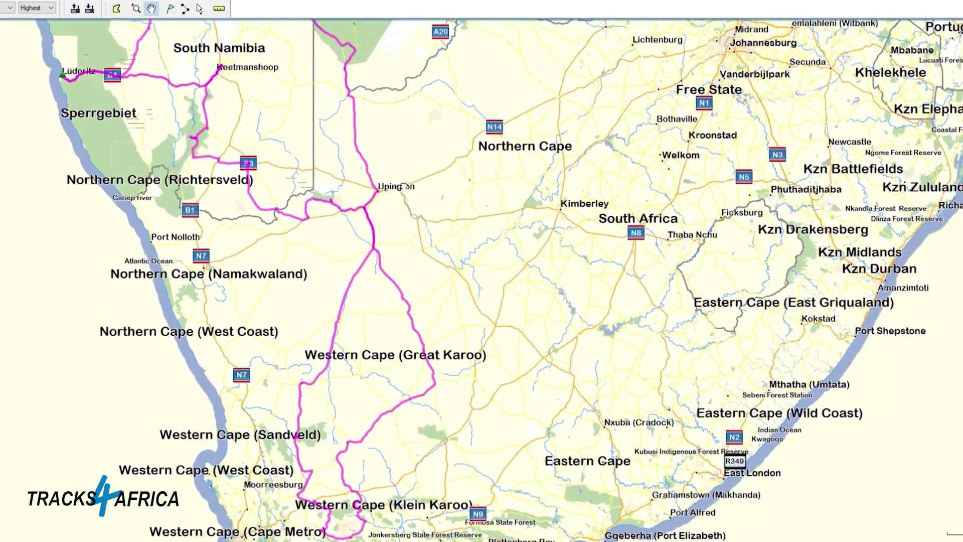
drag(404, 187, 405, 346)
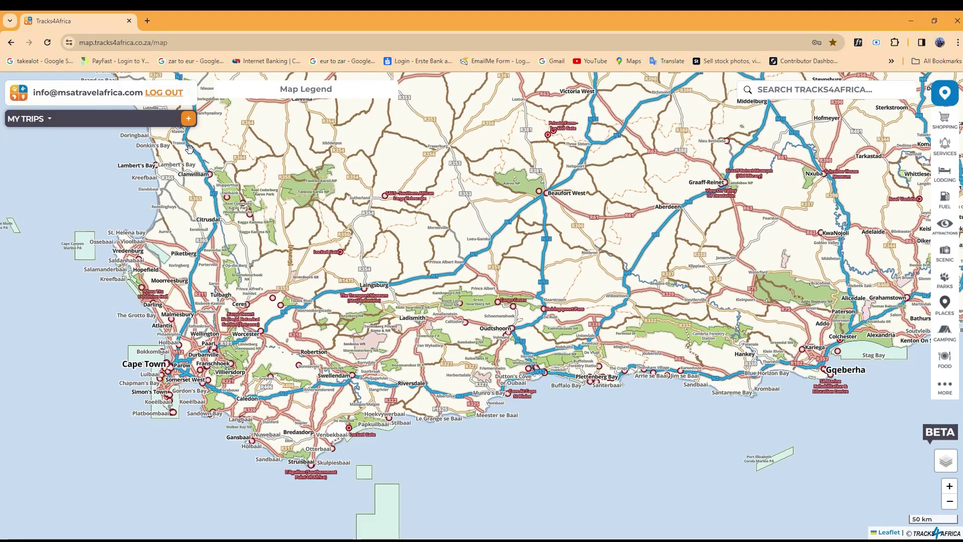
- Open The 3 Kloofs trip from saved trips and follow its route east across the map
click(42, 117)
click(31, 158)
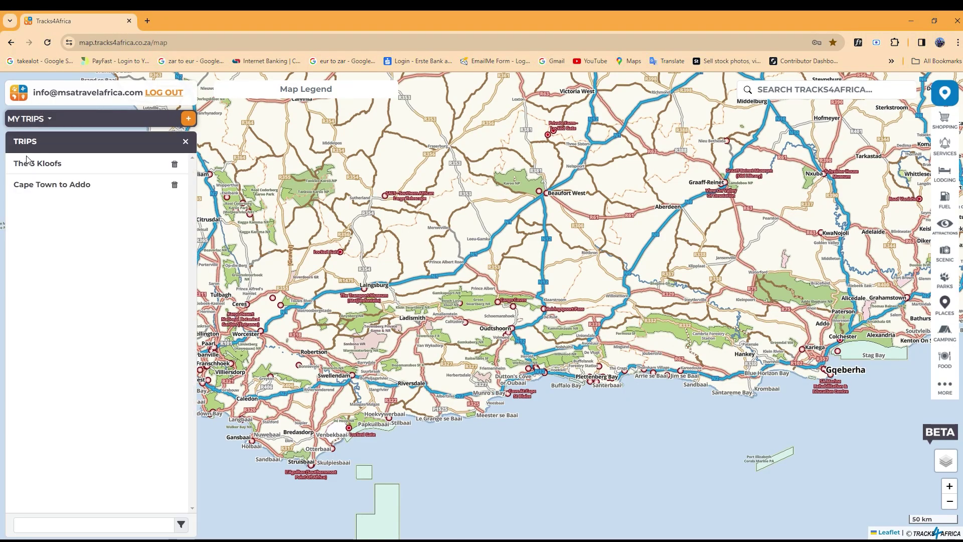
click(47, 165)
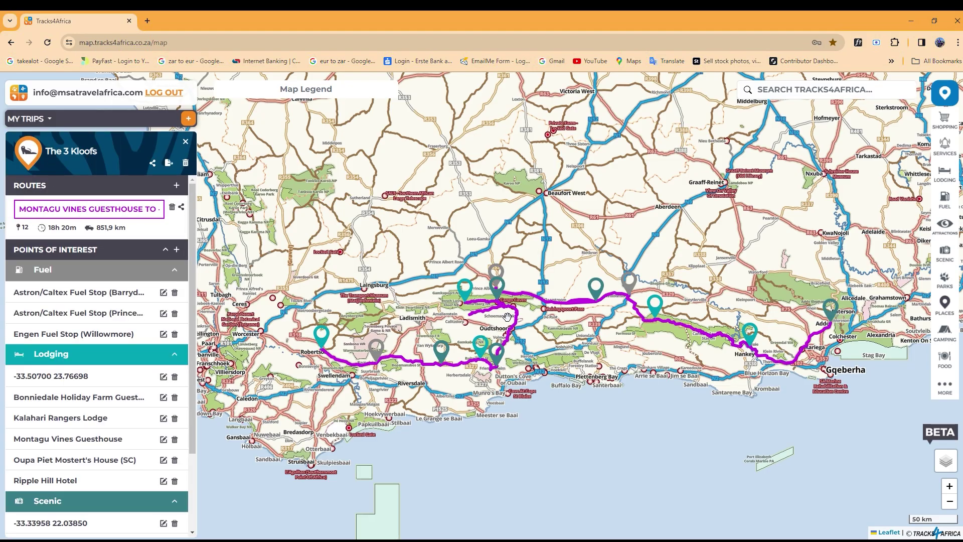
scroll(507, 317, up, 2)
drag(507, 316, 334, 293)
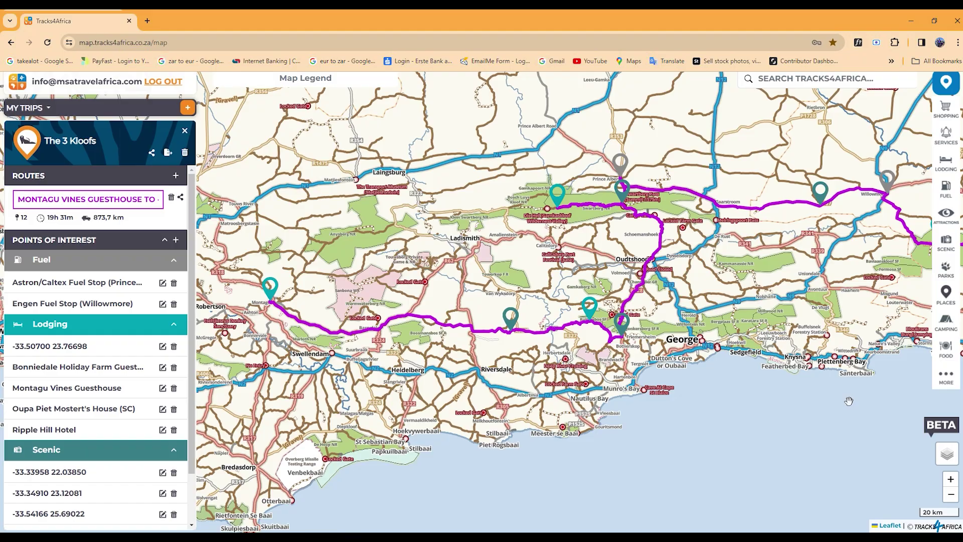
drag(848, 402, 701, 404)
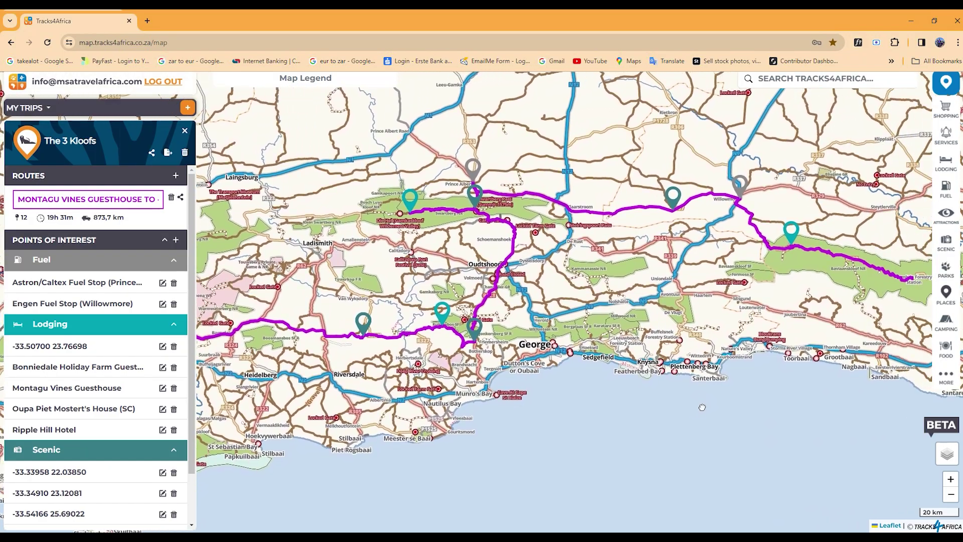
scroll(467, 209, up, 1)
scroll(466, 210, up, 2)
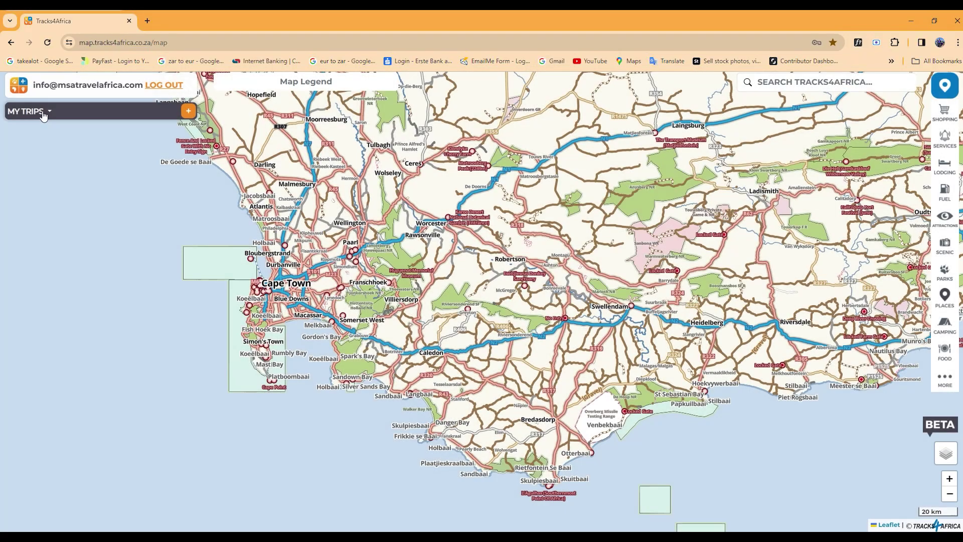
- Open the Cape Town to Addo trip from the saved trips list
click(44, 115)
click(32, 149)
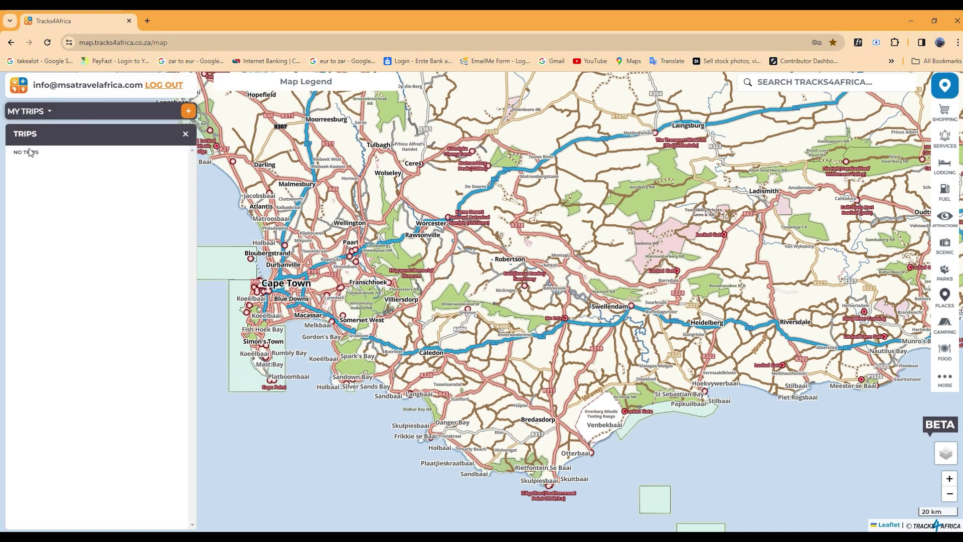
click(52, 156)
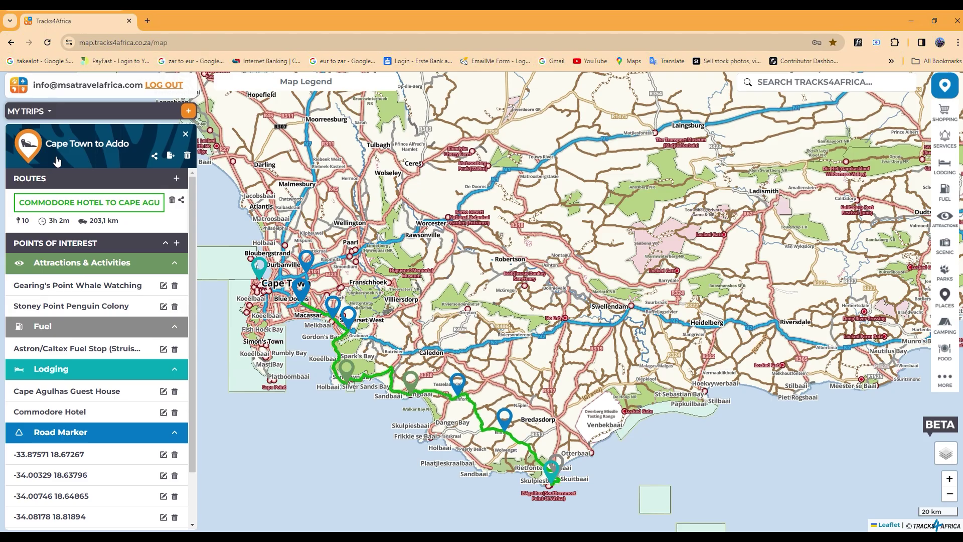
scroll(406, 441, up, 3)
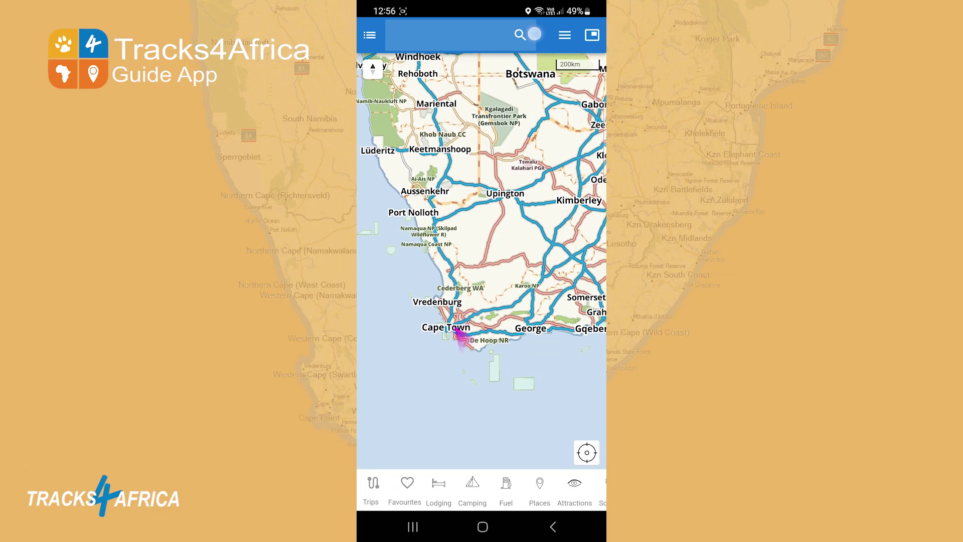
- Download the updated Cape Town to Addo trip from the Trip Planner in My Trips
click(564, 35)
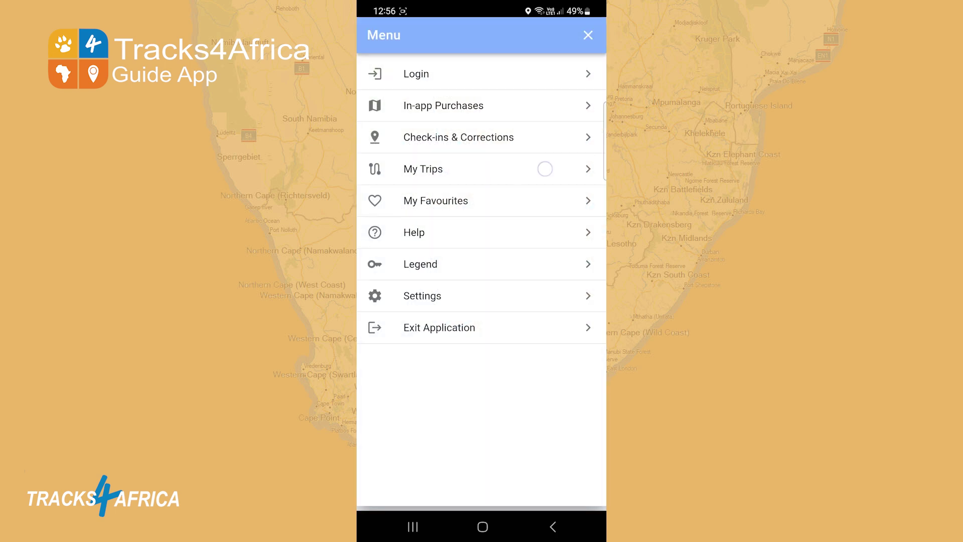
click(423, 168)
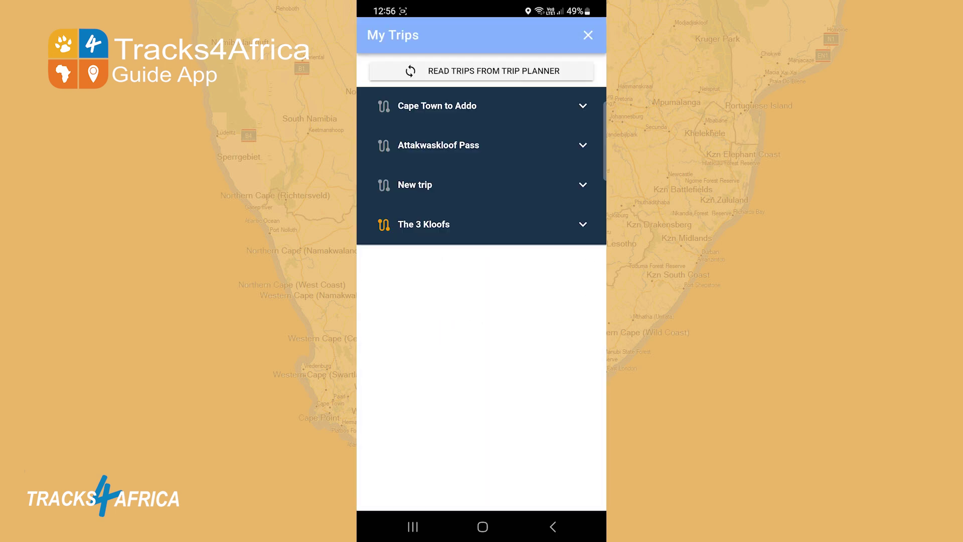
click(482, 70)
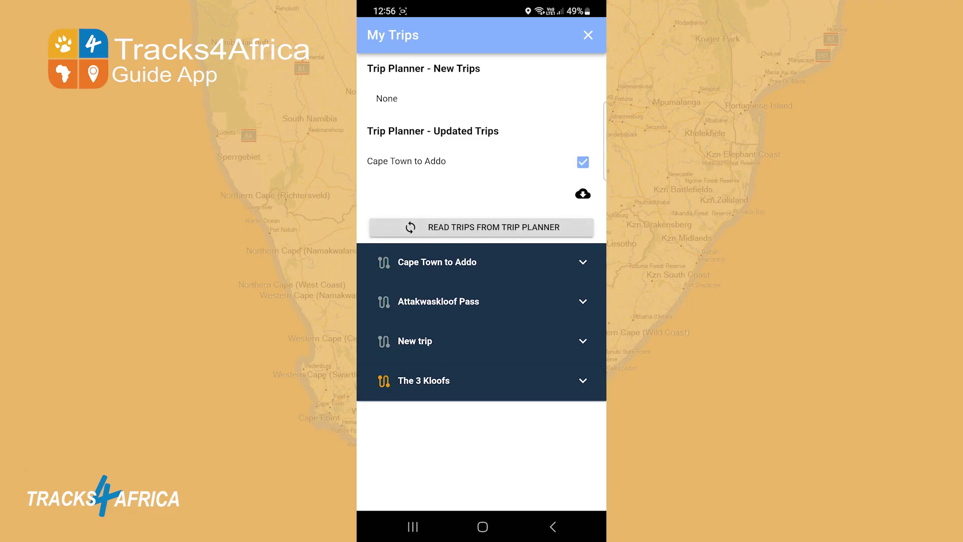
click(582, 194)
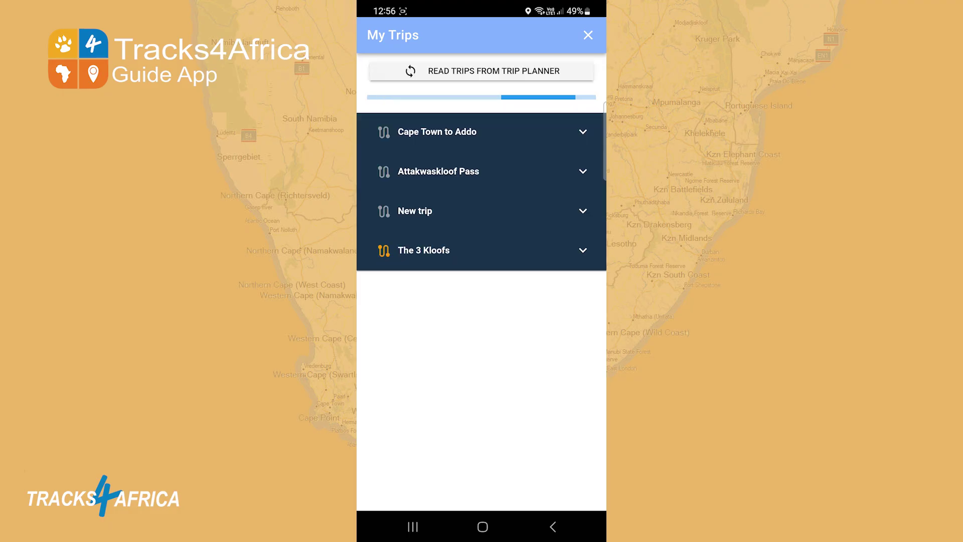
- View the route from Cape Town past Somerset West to the Gordon's Bay–Pringle Bay coast
scroll(481, 321, up, 5)
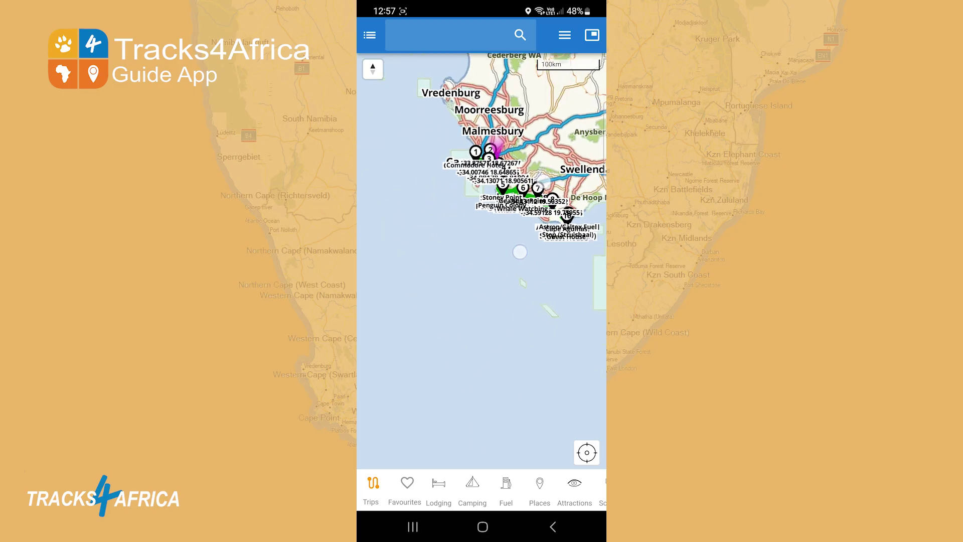
drag(509, 213, 510, 388)
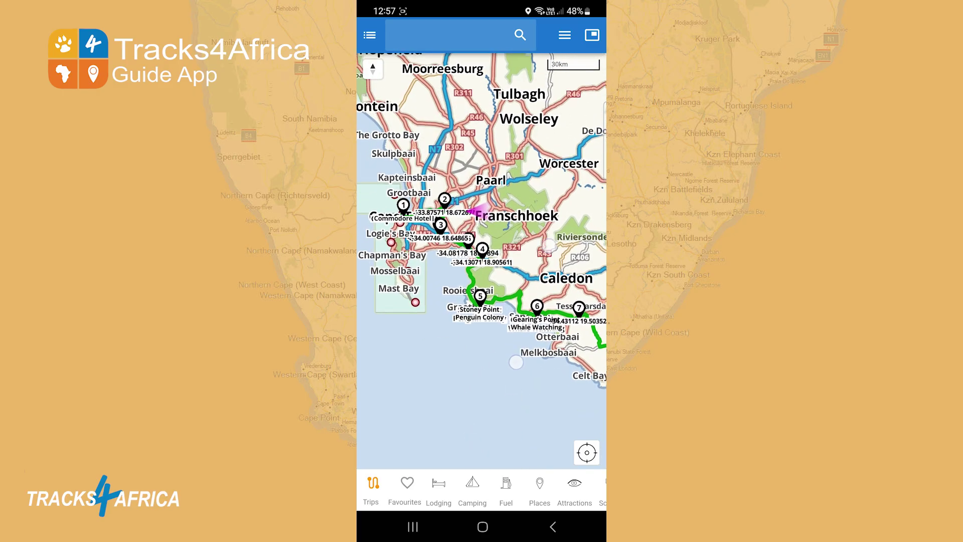
scroll(537, 301, up, 2)
drag(383, 289, 493, 302)
scroll(492, 302, up, 2)
drag(560, 322, 466, 315)
drag(520, 353, 485, 275)
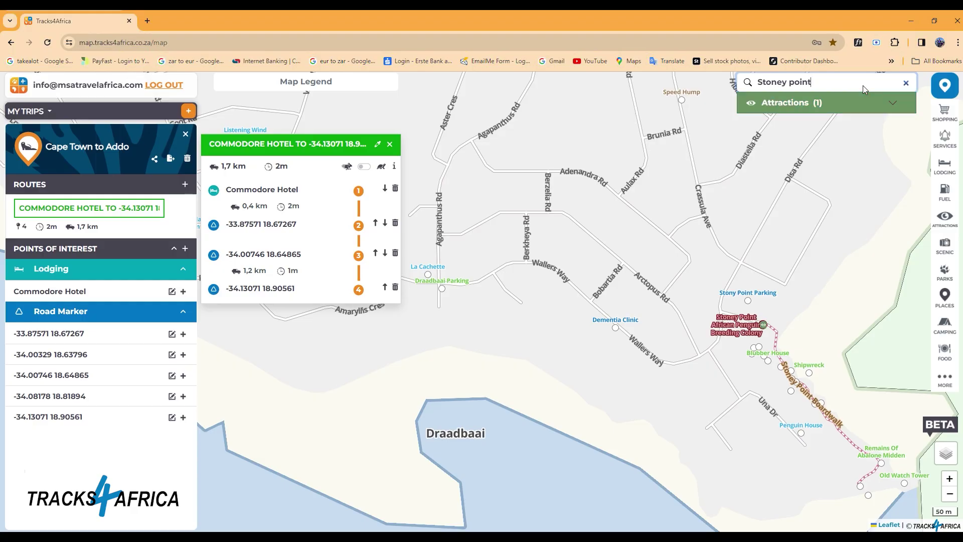
- Add Stoney Point Penguin Colony from the attraction results as stop 5, making the route 39,3 km
click(803, 106)
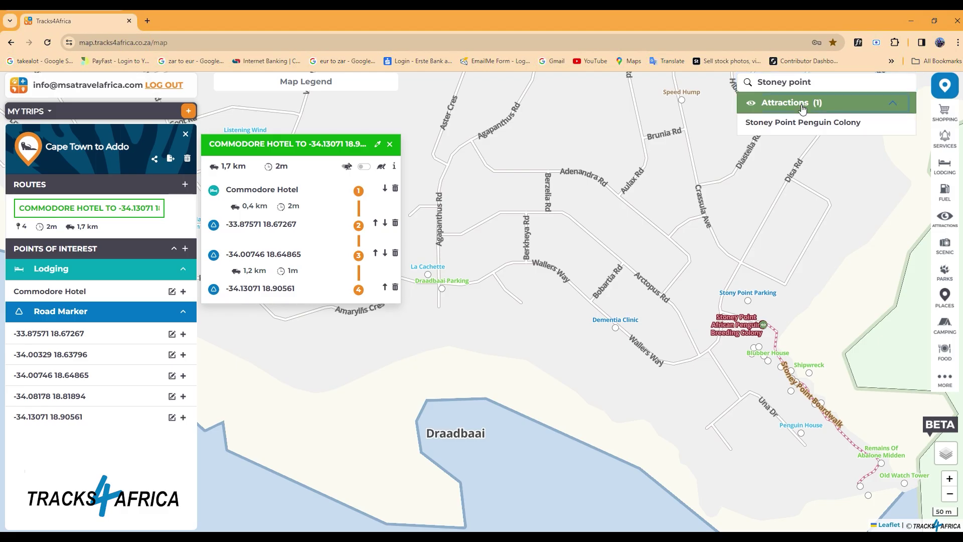
click(796, 125)
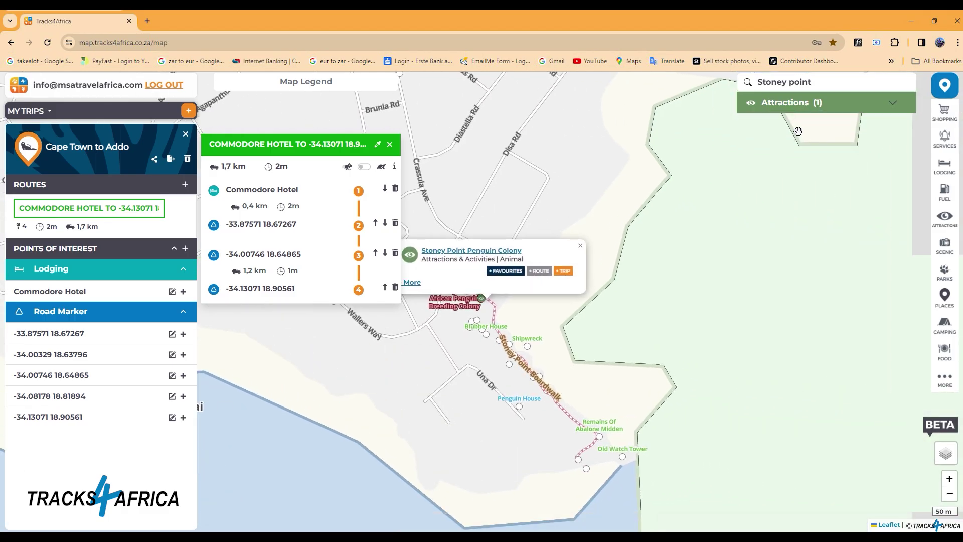
click(539, 271)
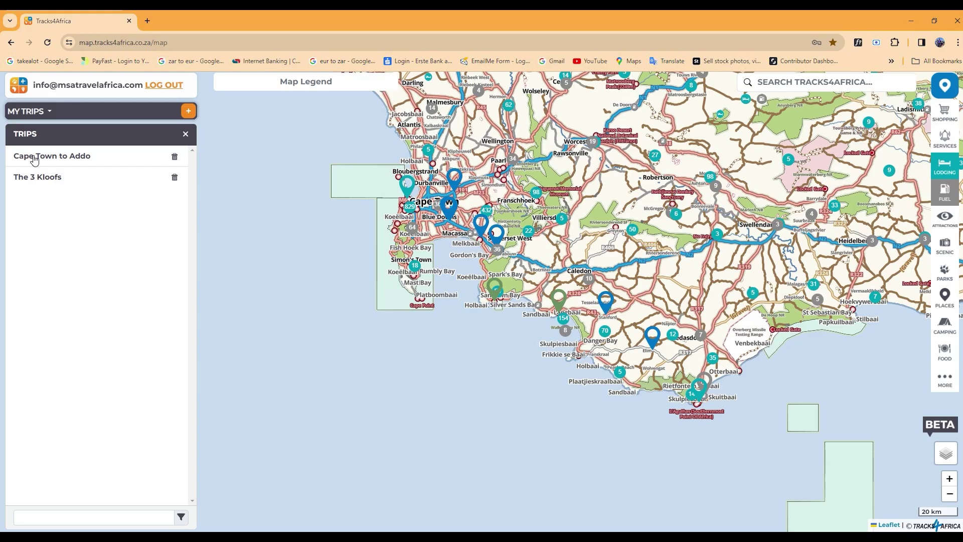
- Open the Cape Town to Addo trip, show its waypoints, and view Cape Agulhas Guest House details
click(35, 158)
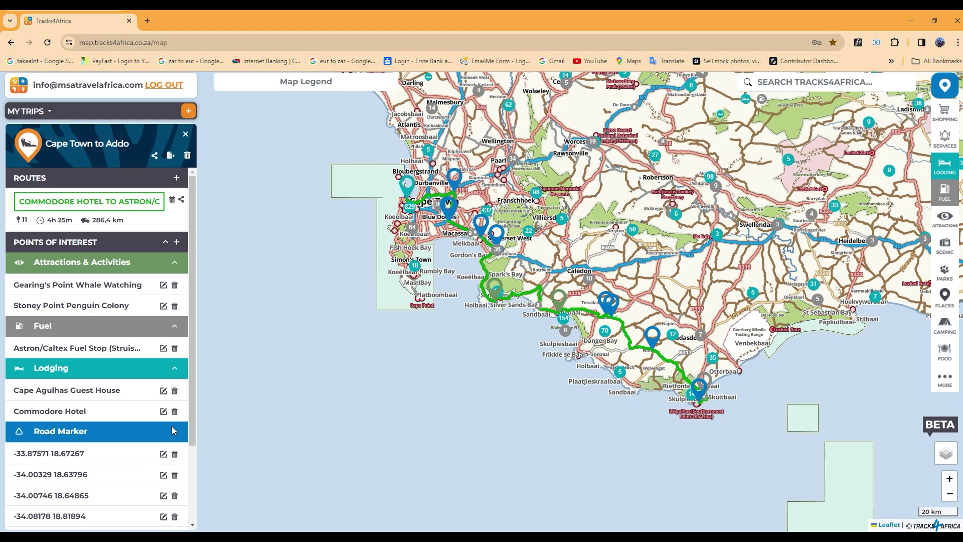
click(116, 204)
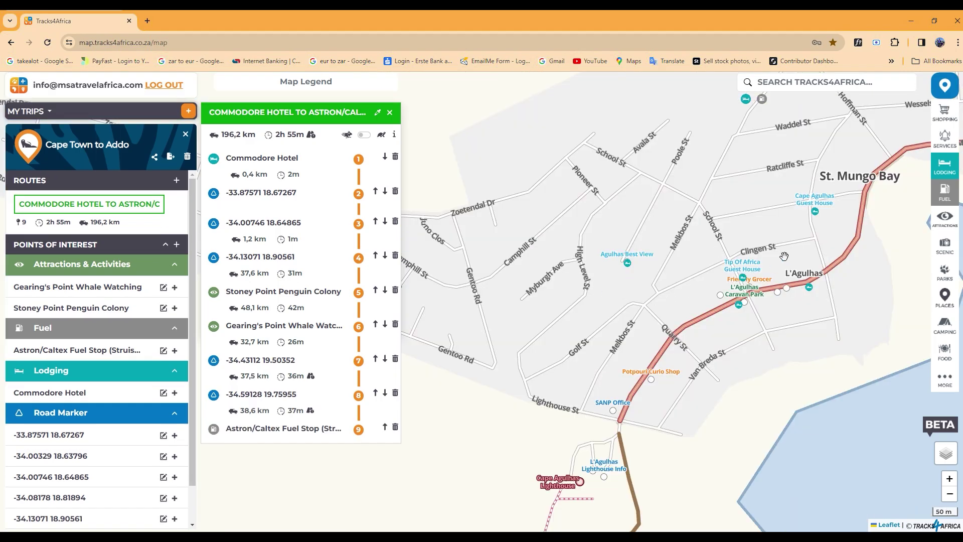
click(817, 217)
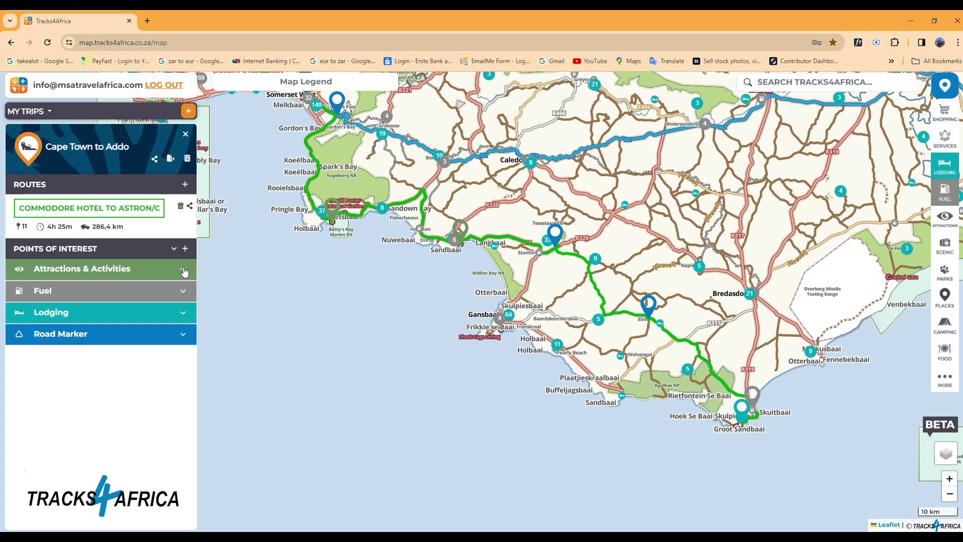
- Expand the trip's Attractions, Lodging and Fuel lists
click(183, 269)
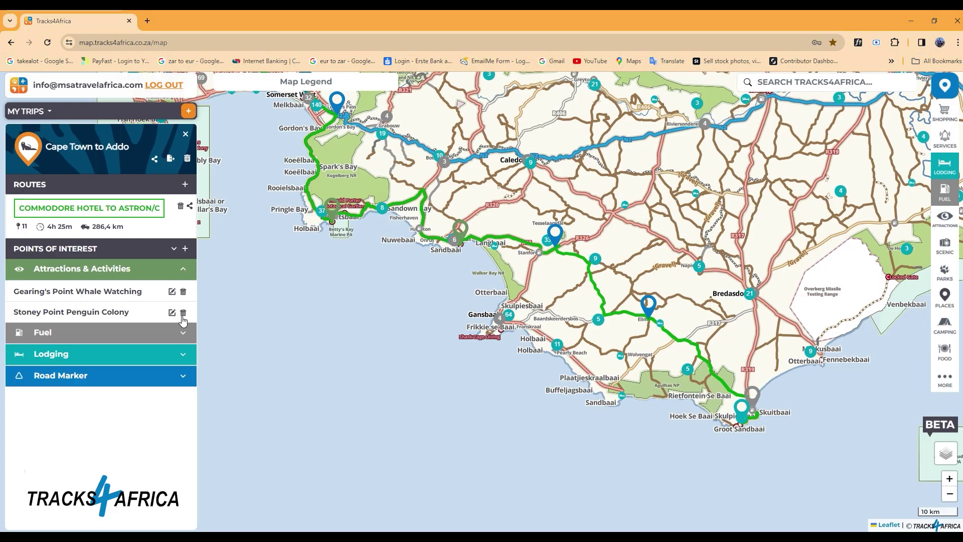
click(183, 355)
click(184, 334)
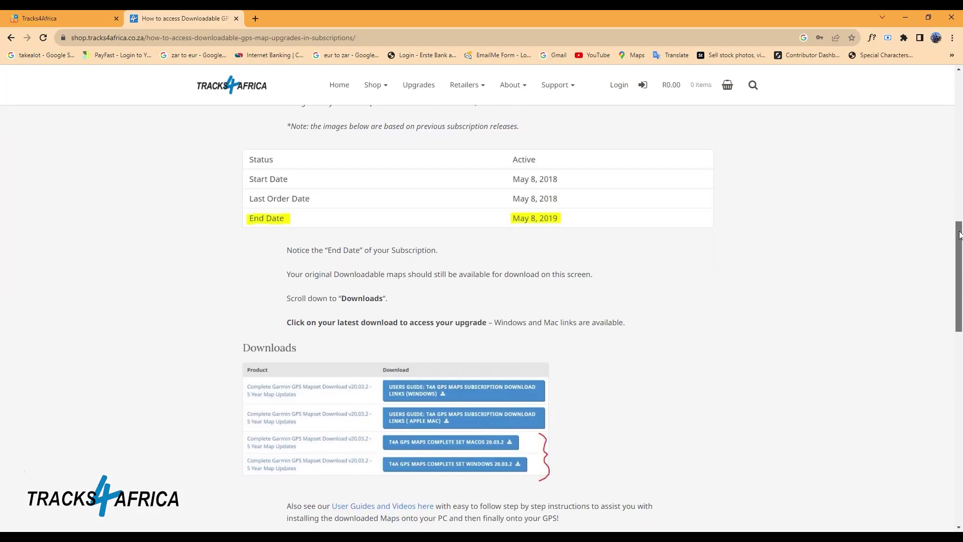
drag(957, 235, 953, 319)
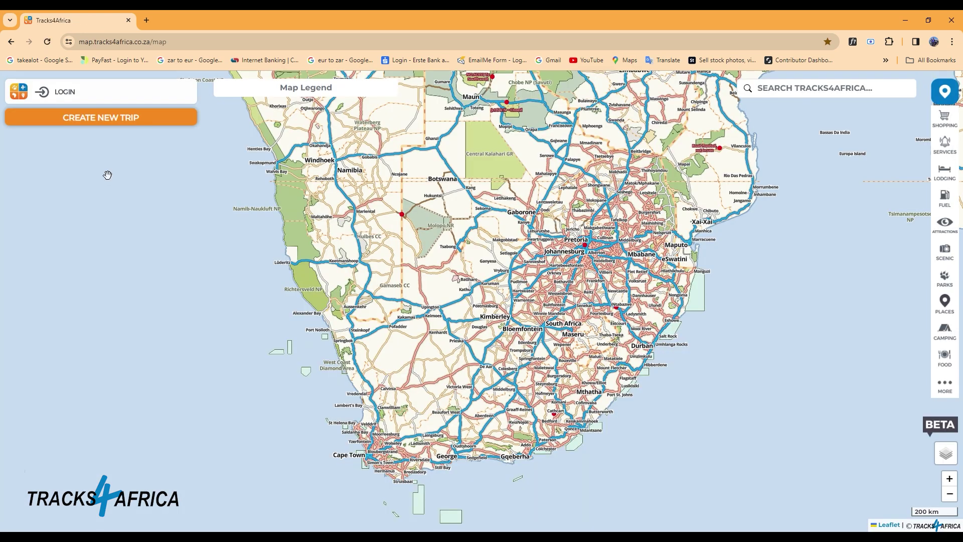
- Log in to the Tracks4Africa account, review the saved trips, and open the Map Legend
click(70, 99)
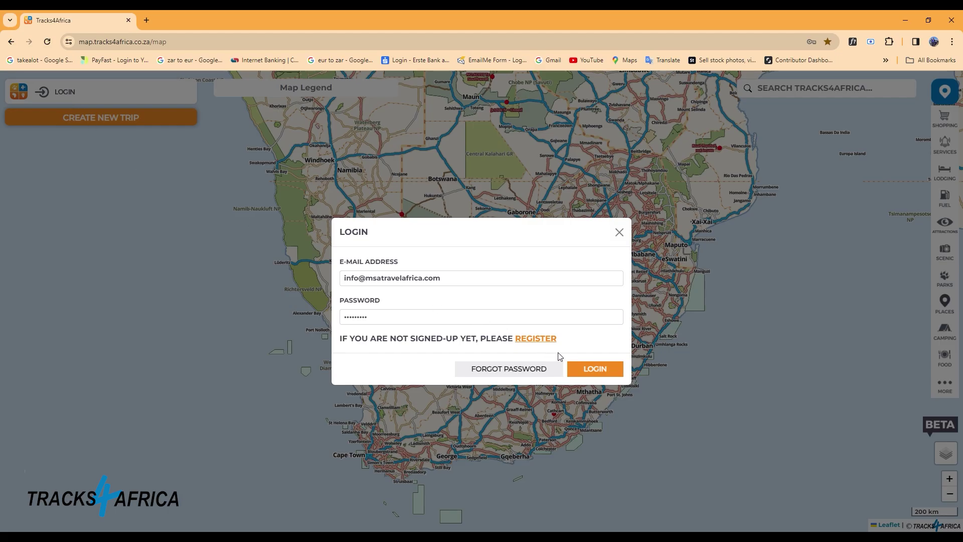
click(595, 372)
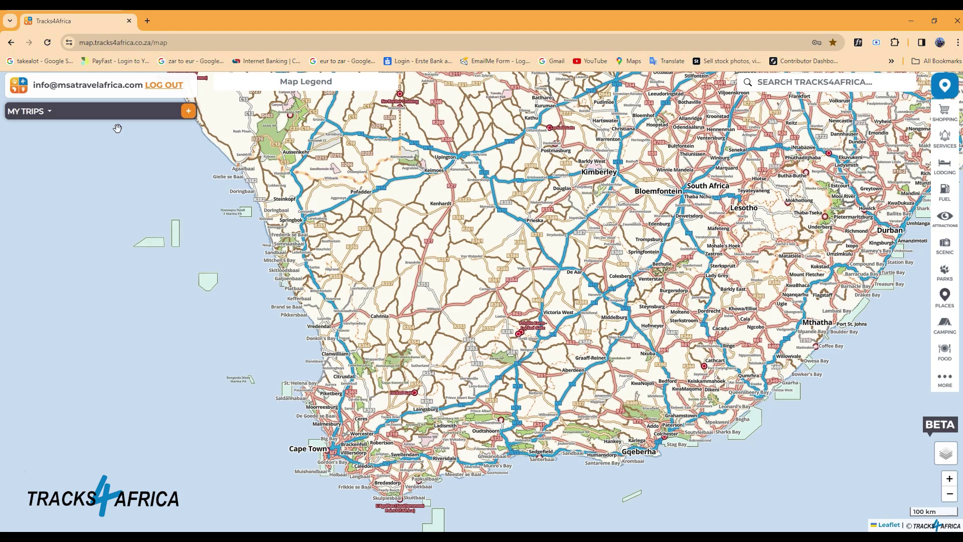
click(38, 111)
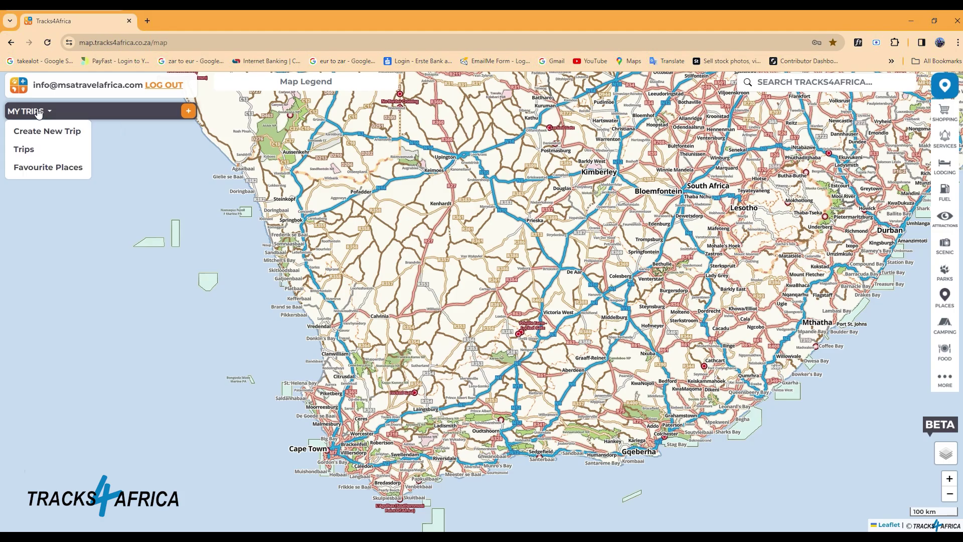
click(31, 150)
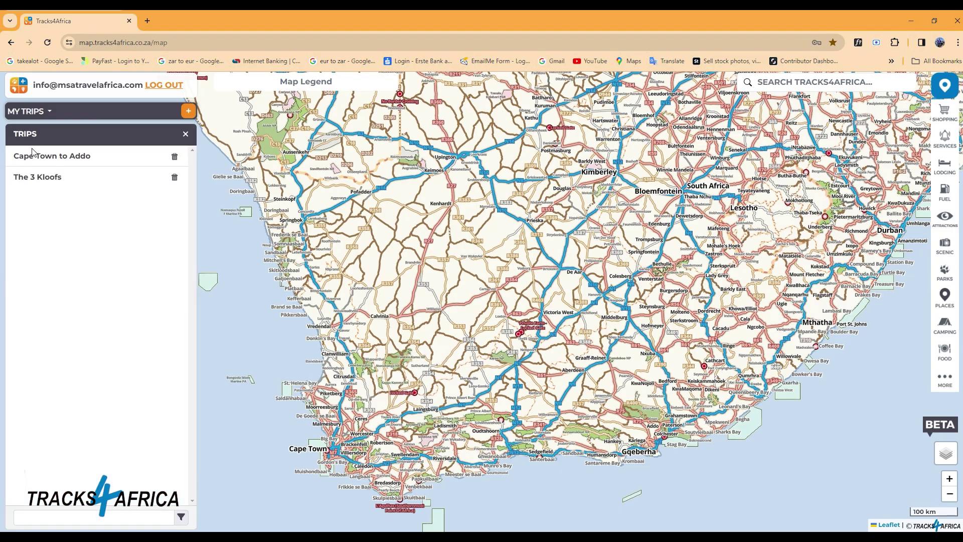
click(311, 84)
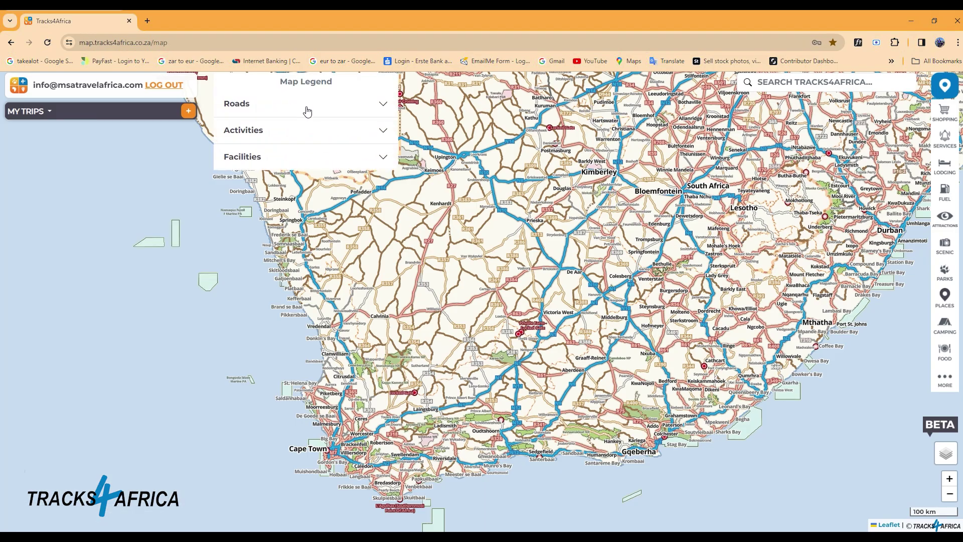
- Expand and collapse the Roads, Activities and Facilities legend sections, then hide the legend
click(306, 108)
click(306, 109)
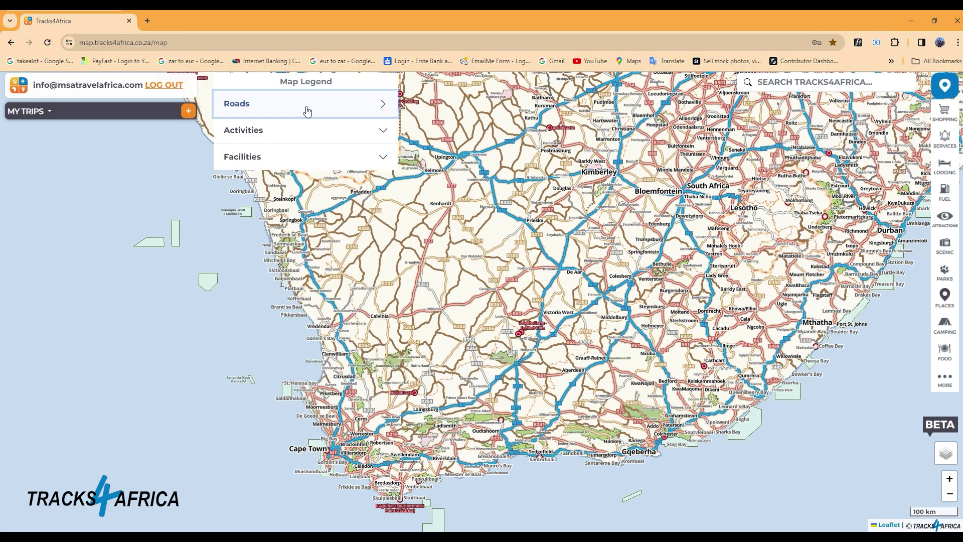
click(300, 132)
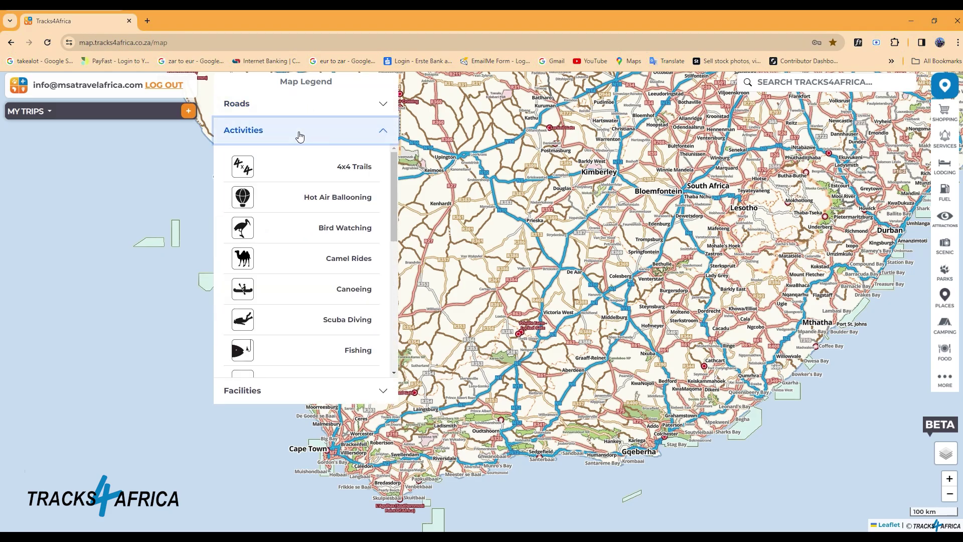
click(300, 135)
click(283, 159)
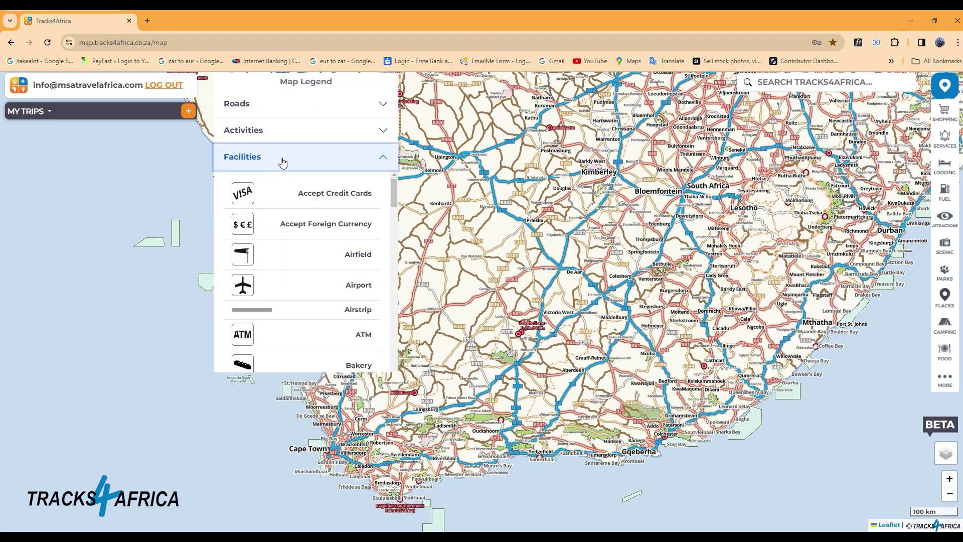
click(280, 159)
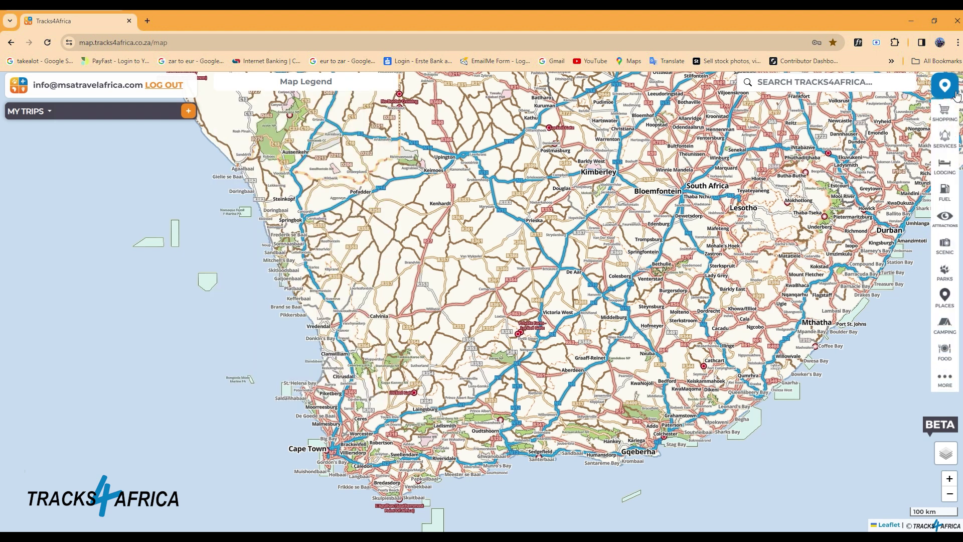
- Show lodging and fuel on the map and open Edwaleni Guest Farm from the Greytown cluster
click(943, 167)
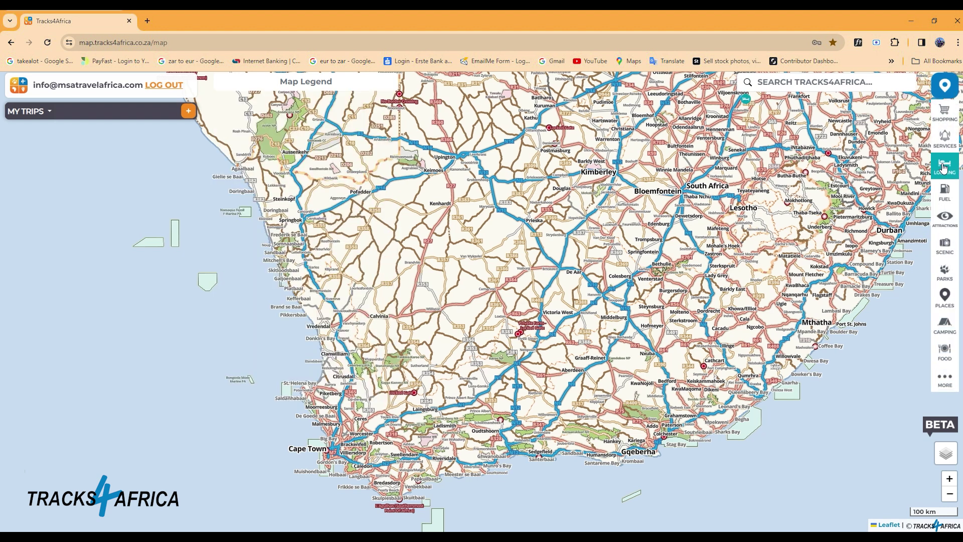
click(945, 194)
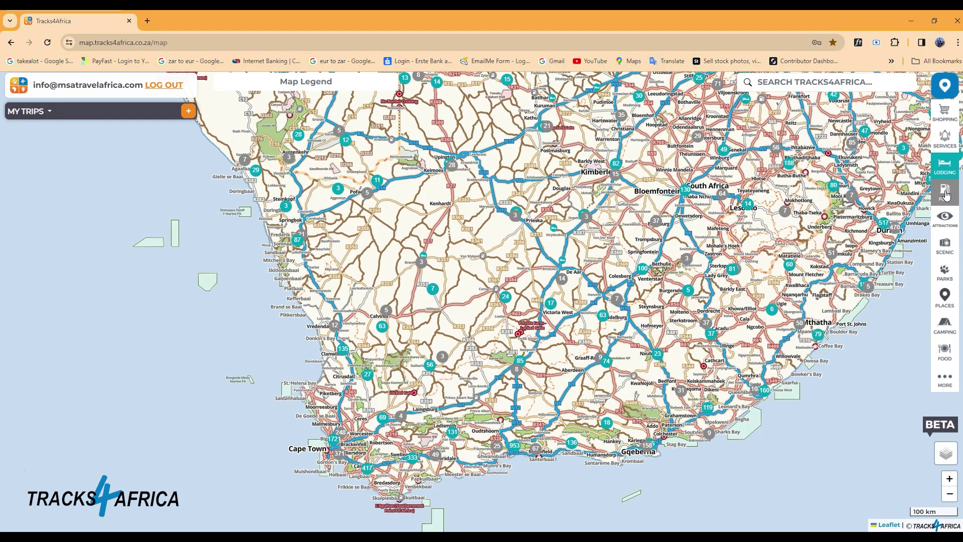
click(834, 185)
click(516, 281)
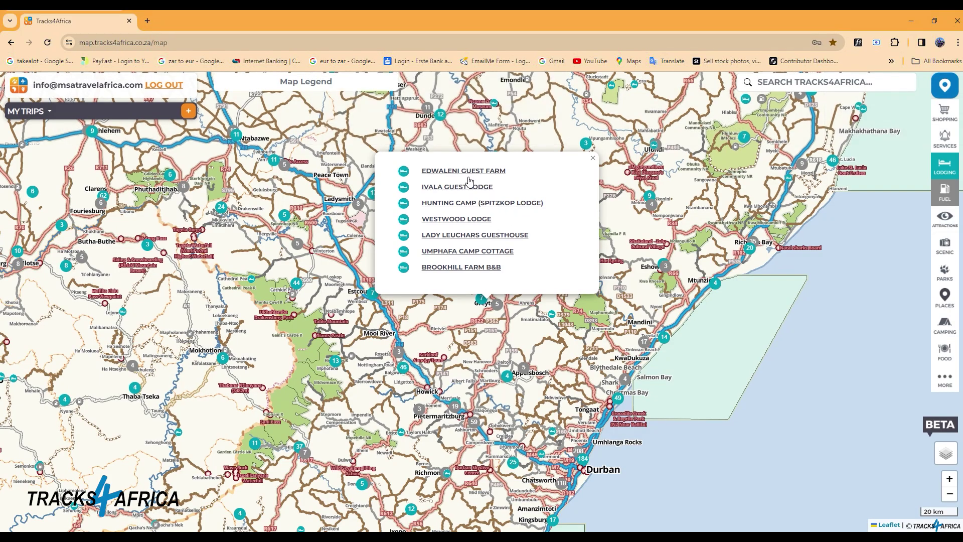
click(463, 172)
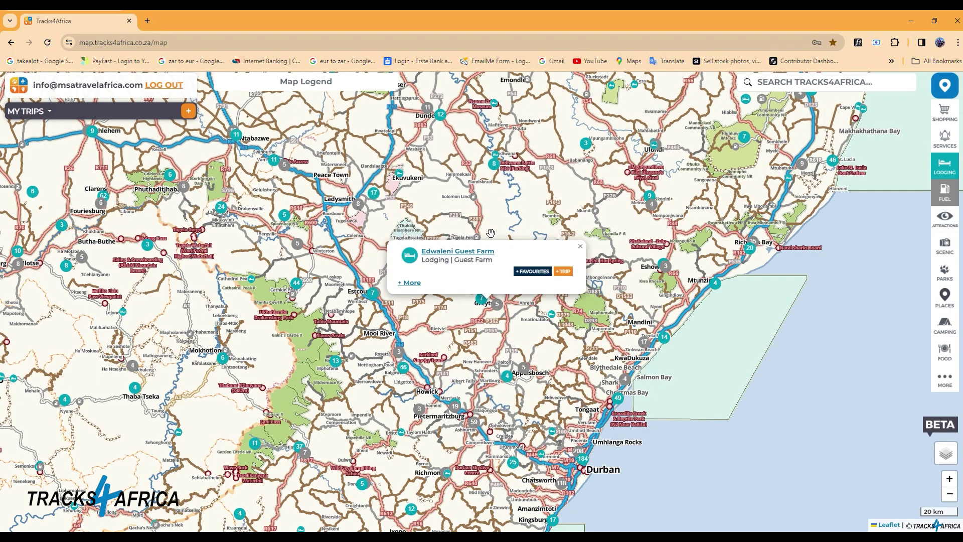
- Add favourite place Total Fuel Stop (Hofmeyer) to the Cape Town to Addo trip
click(563, 272)
click(43, 112)
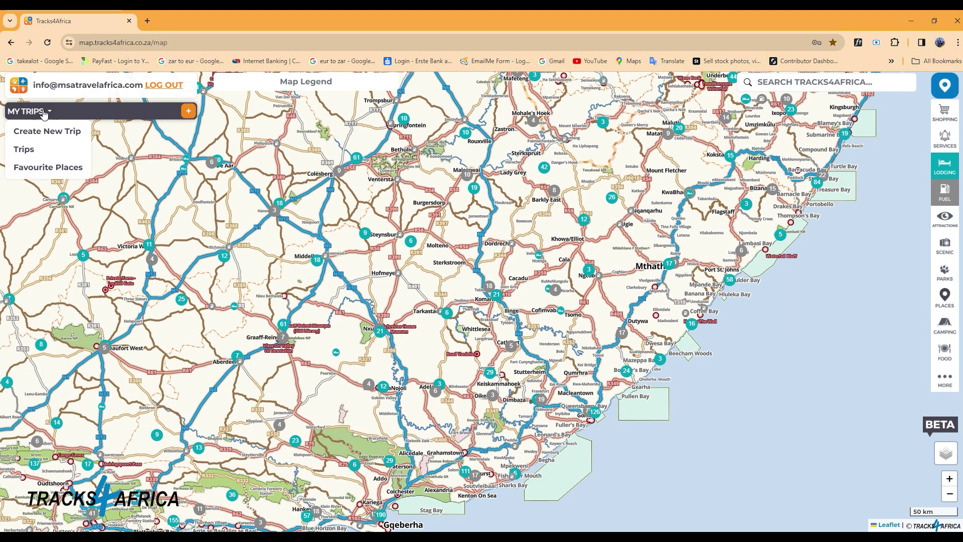
click(47, 167)
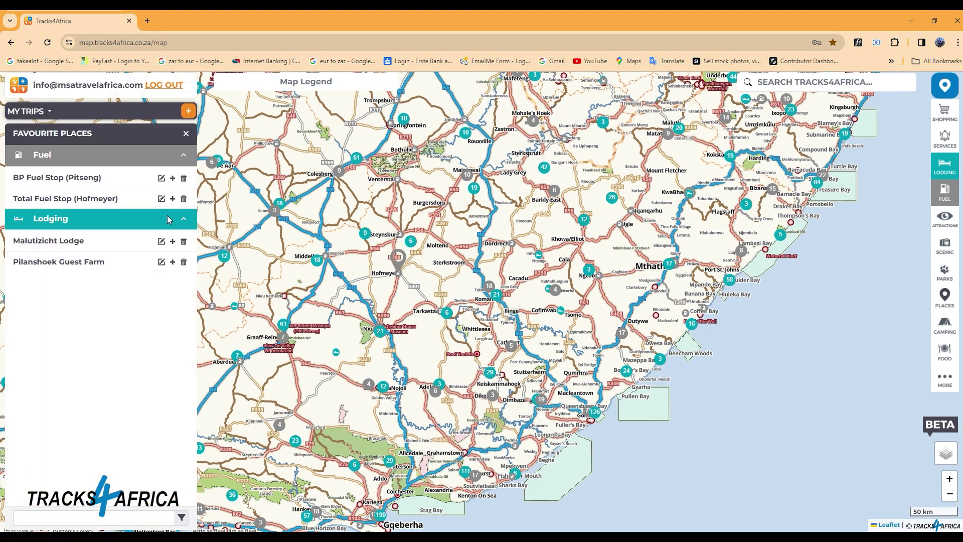
click(172, 199)
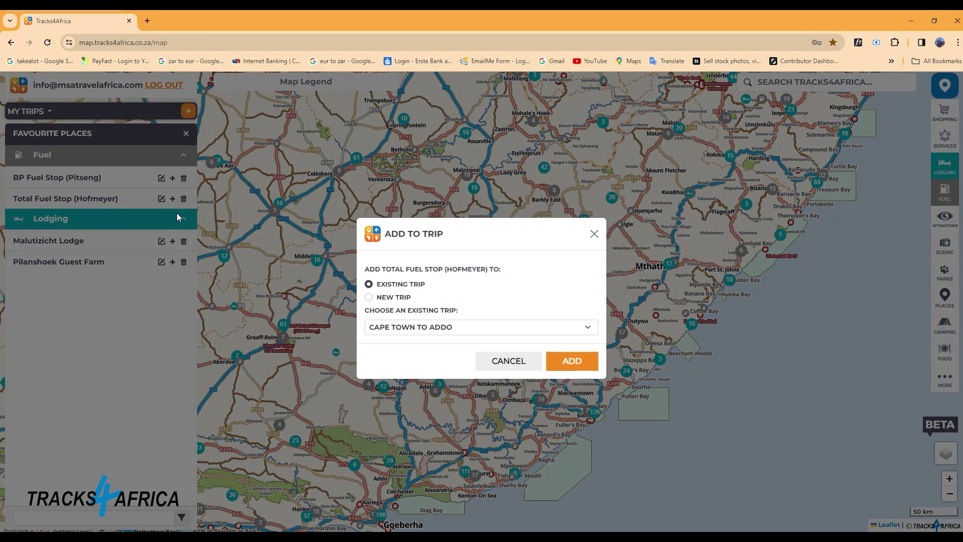
click(423, 327)
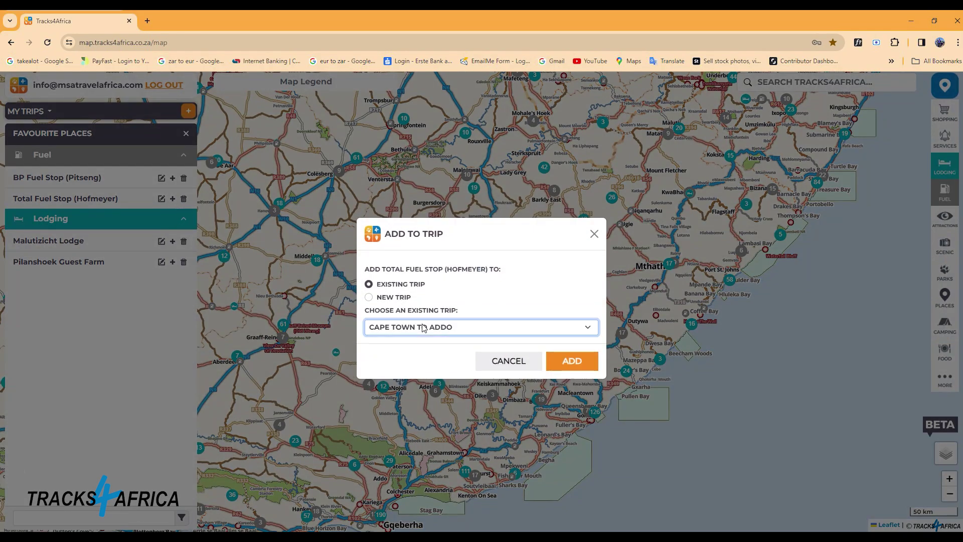
click(567, 359)
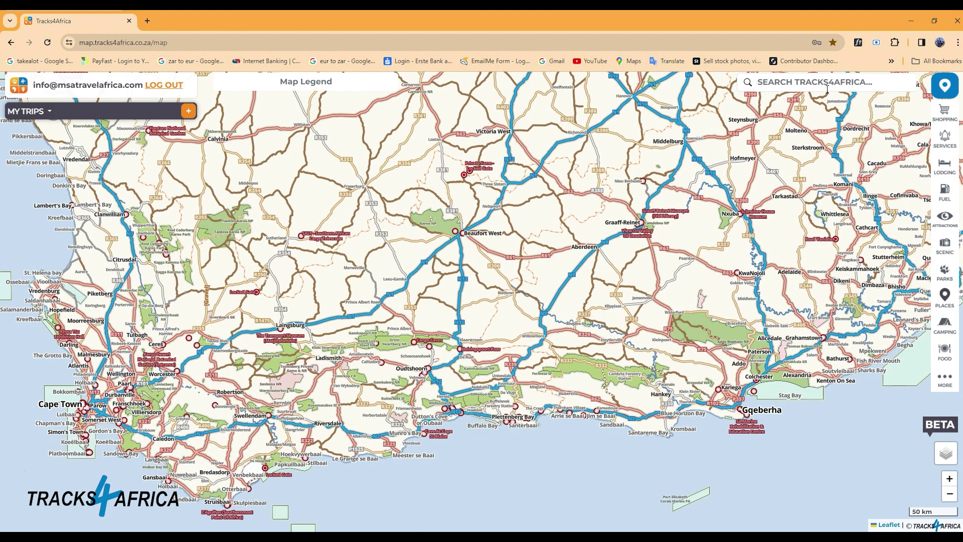
- Search 'barrydale' and add Astron/Caltex Fuel Stop (Barrydale) to the Cape Town to Addo trip
click(946, 195)
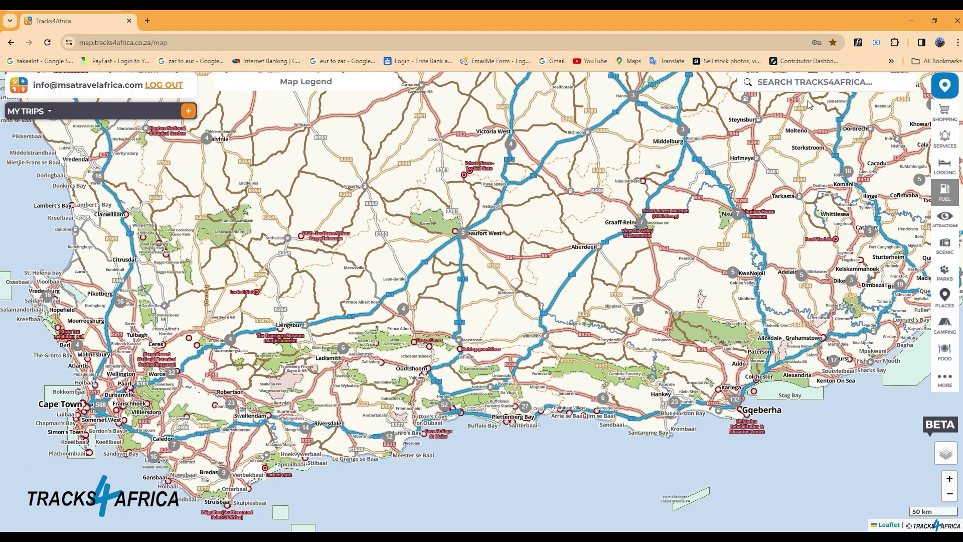
text(b)
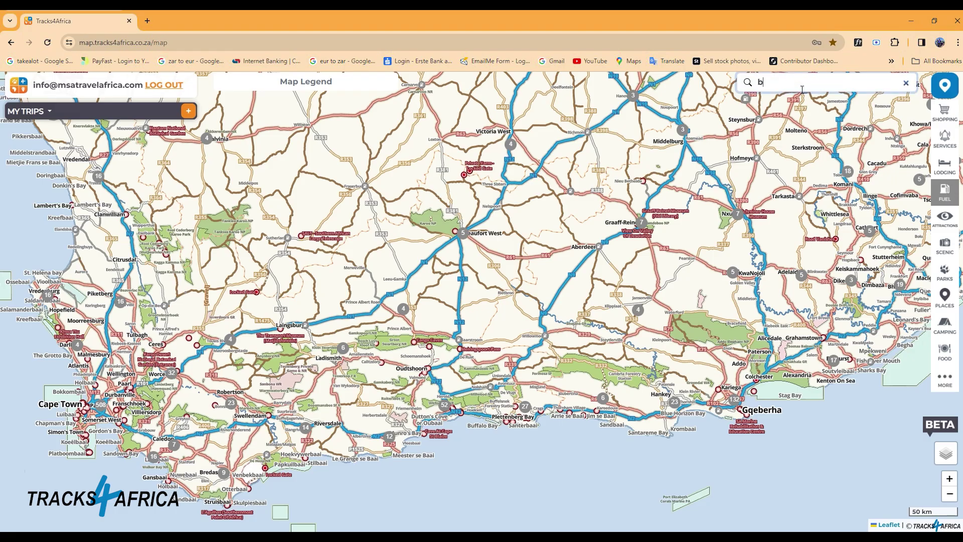
text(arrydale)
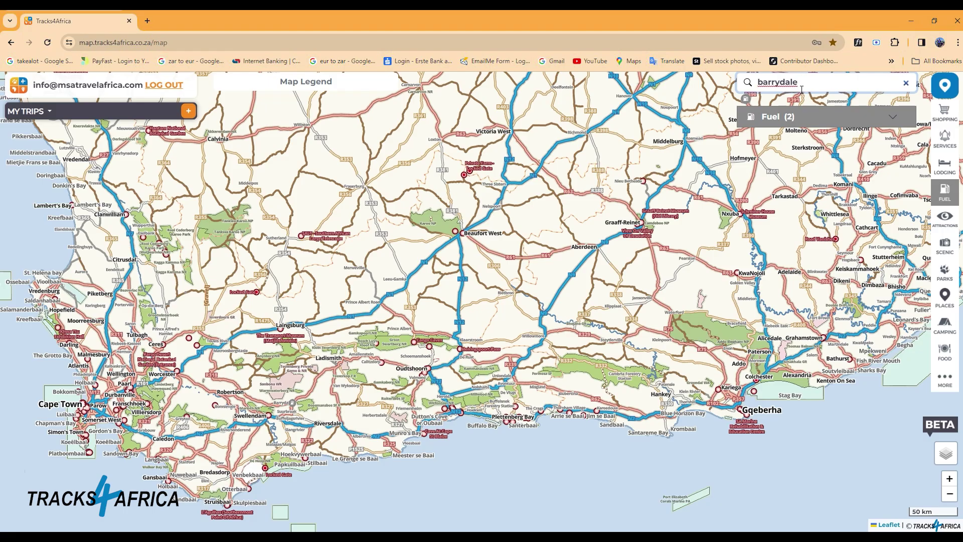
click(774, 119)
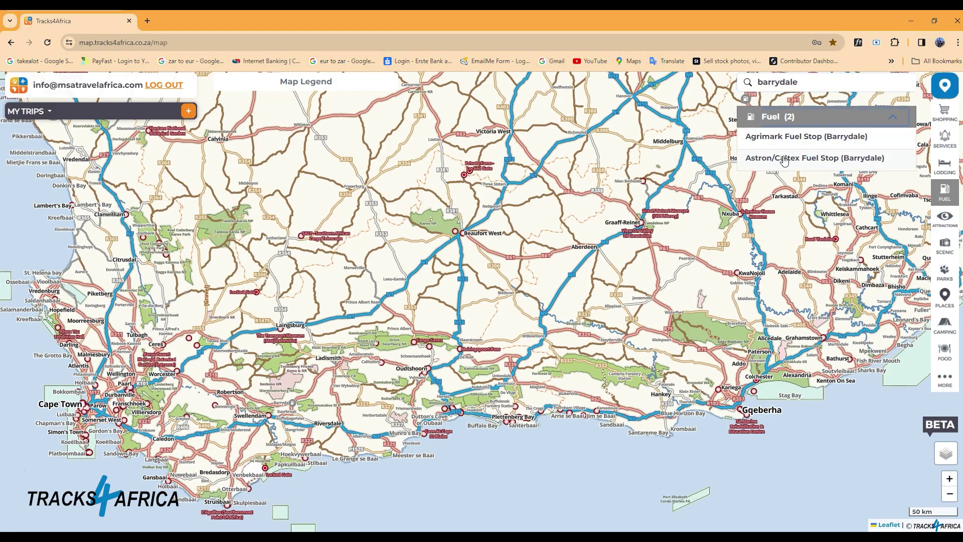
click(784, 160)
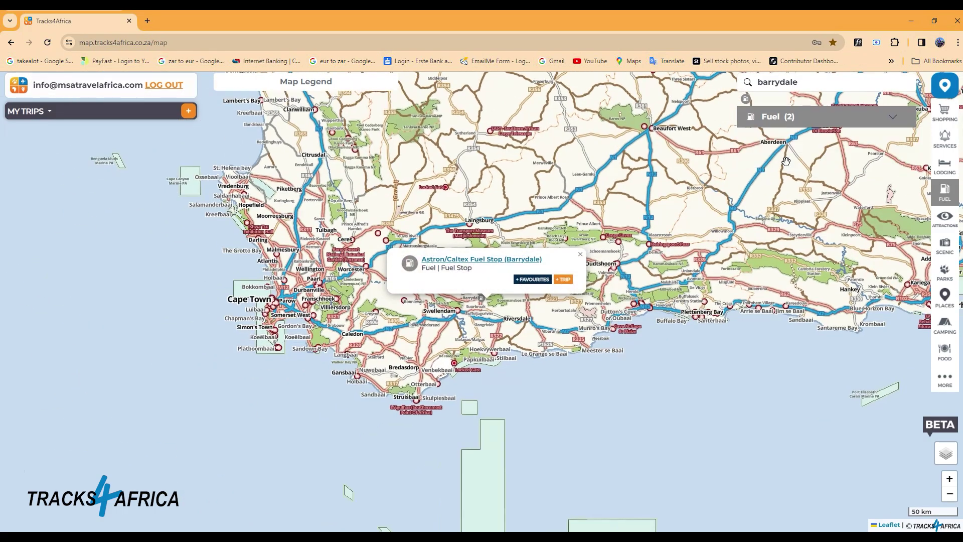
click(571, 280)
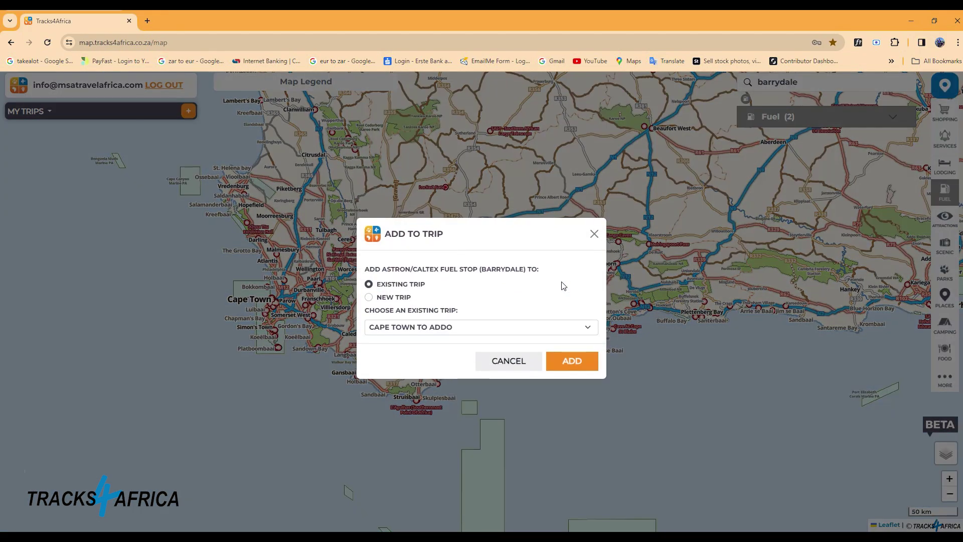
click(567, 369)
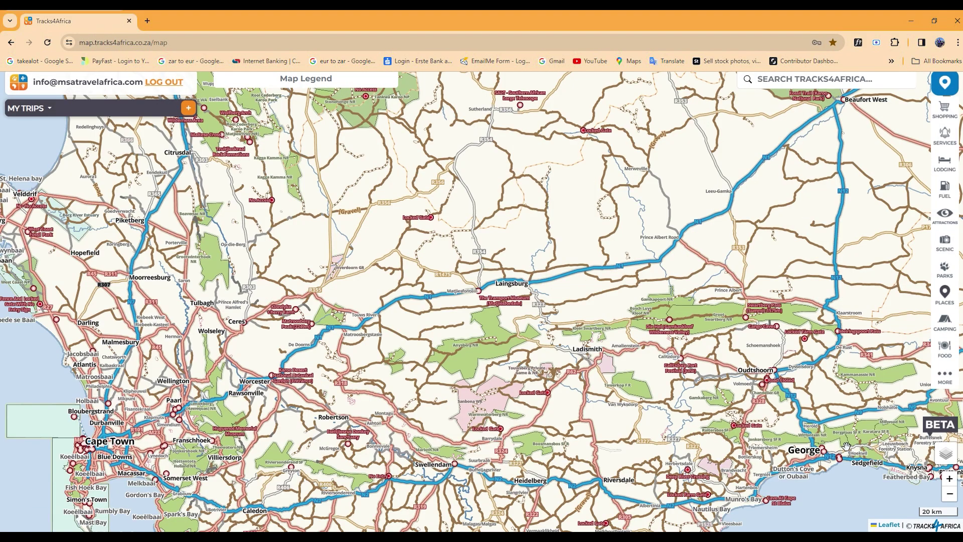
mouse_move(941, 456)
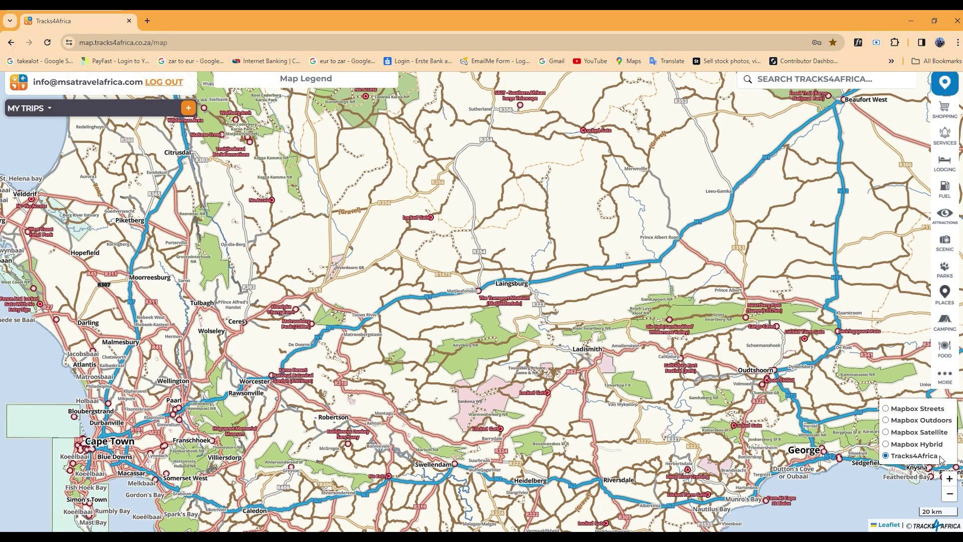
- Try the Hybrid, Satellite, Outdoors and Streets base maps, then settle on the Tracks4Africa map
click(913, 447)
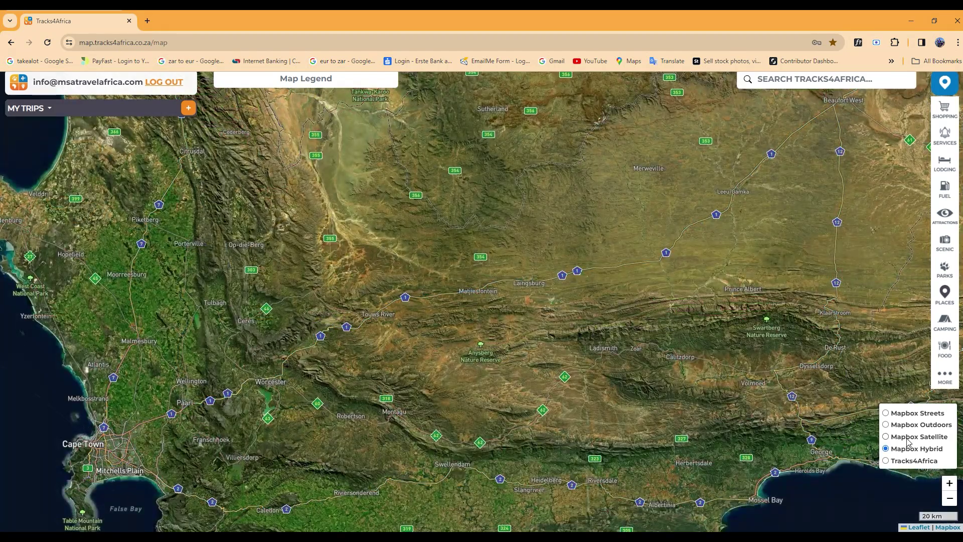
click(908, 438)
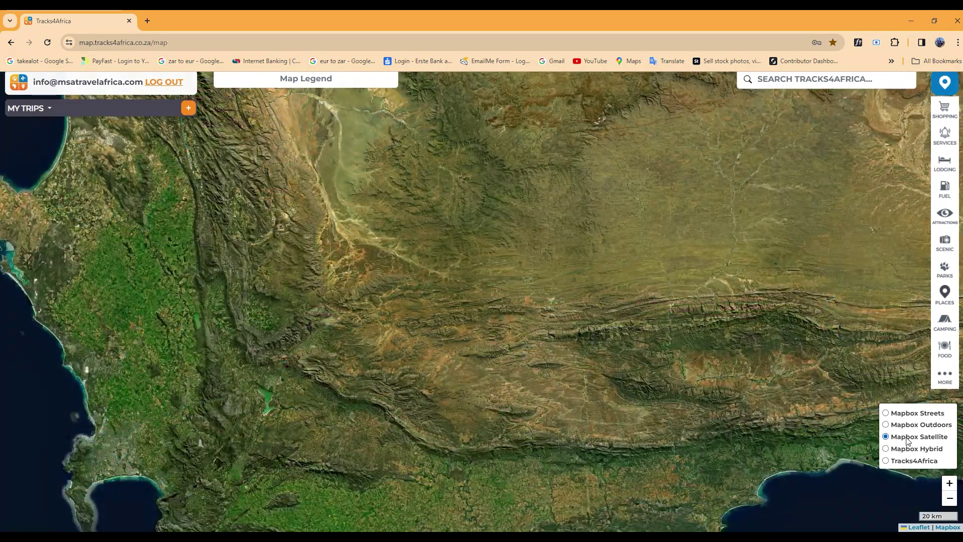
click(907, 426)
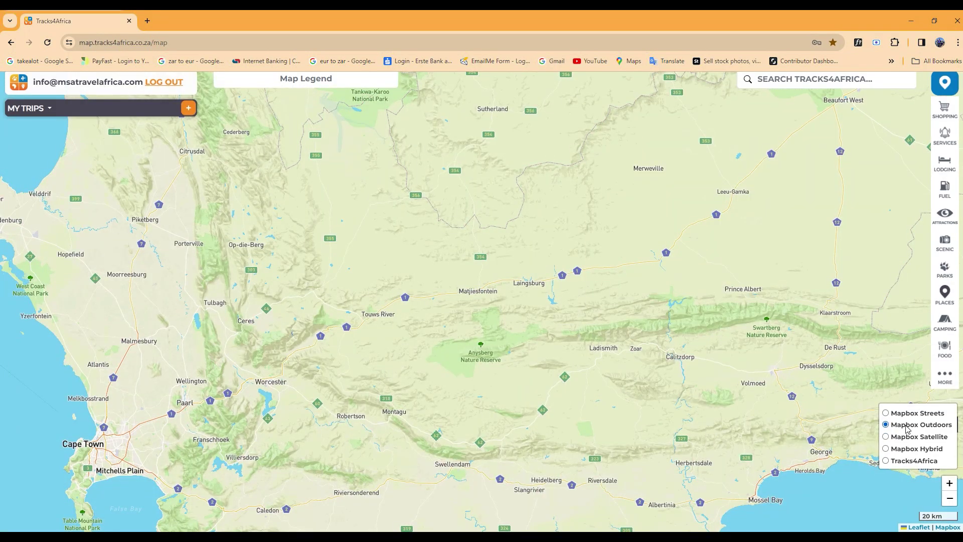
click(906, 414)
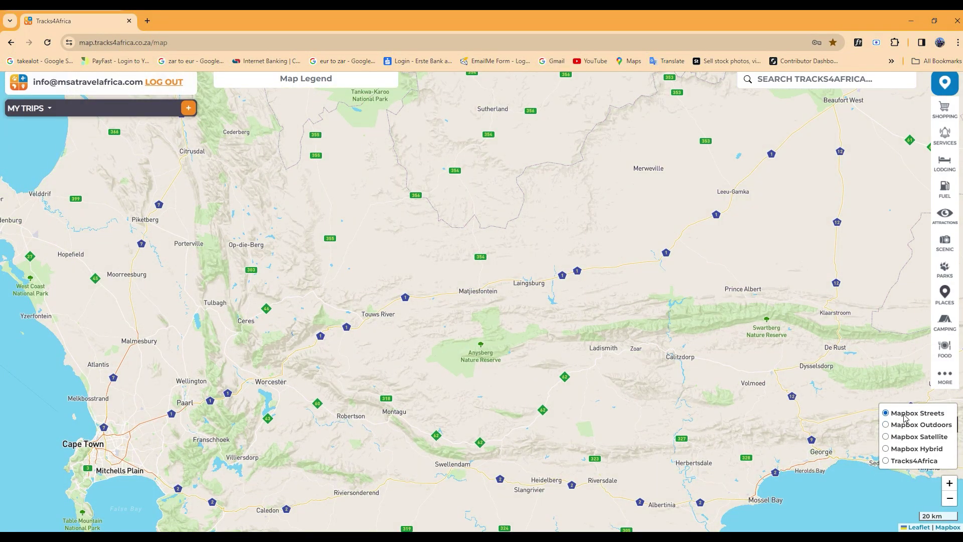
click(905, 462)
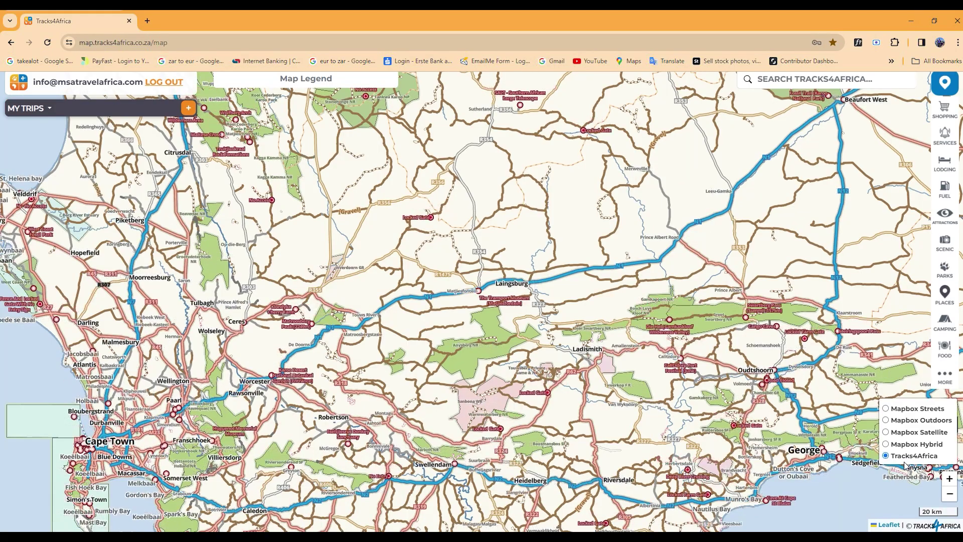
click(944, 84)
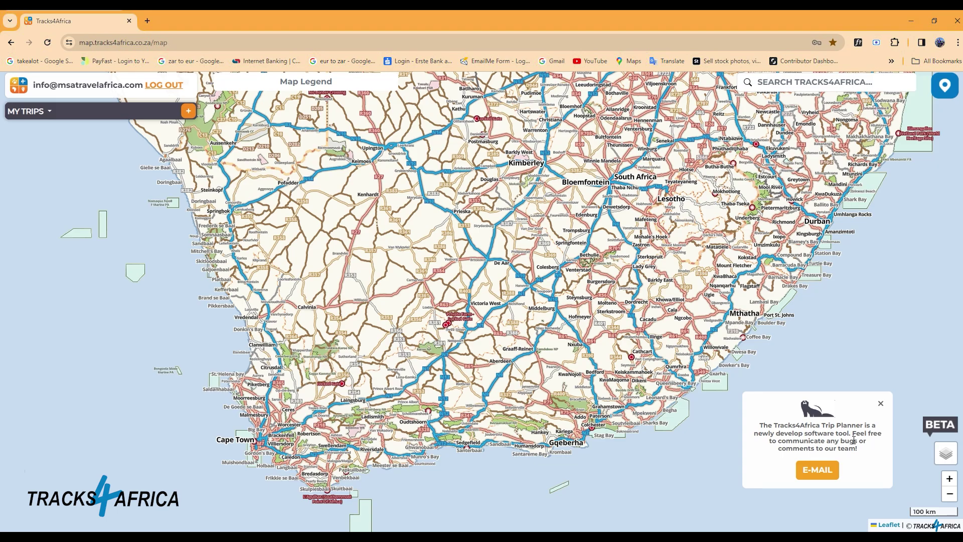
- Export Cape Town to Addo as a GPX file and open the Commodore Hotel route's stop list
click(880, 403)
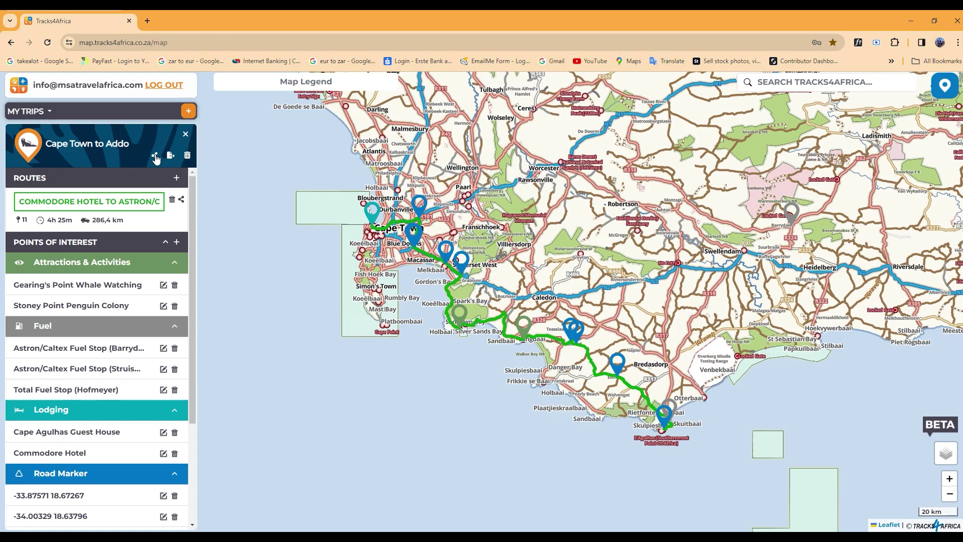
click(155, 155)
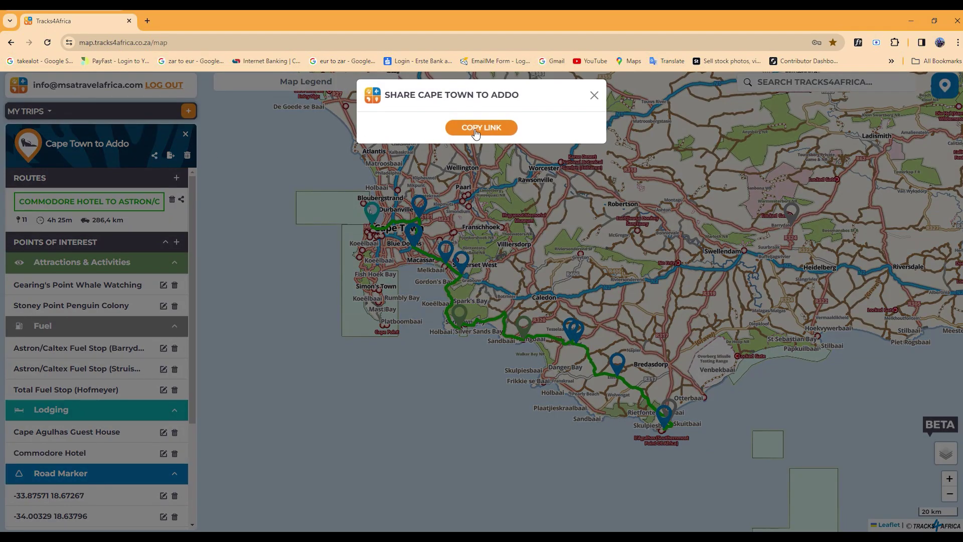
click(594, 95)
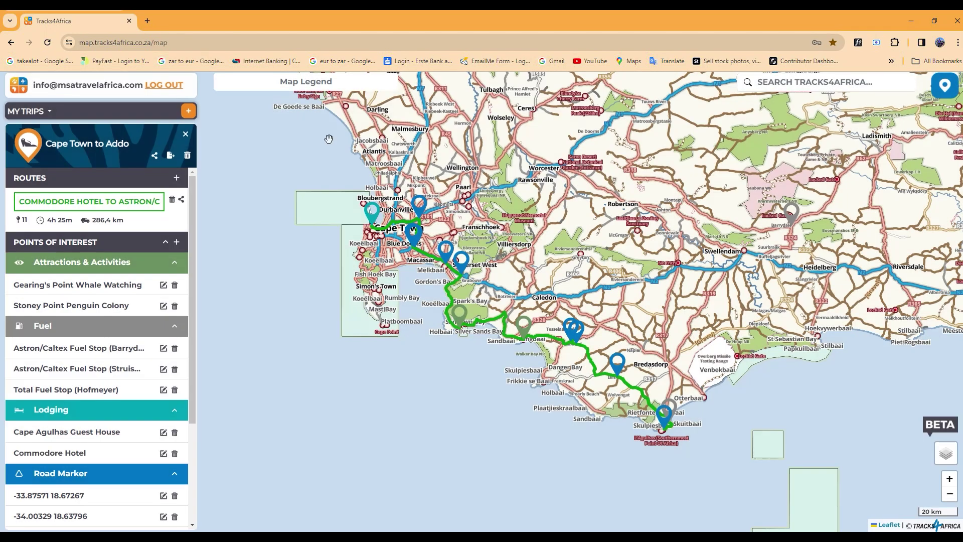
click(171, 156)
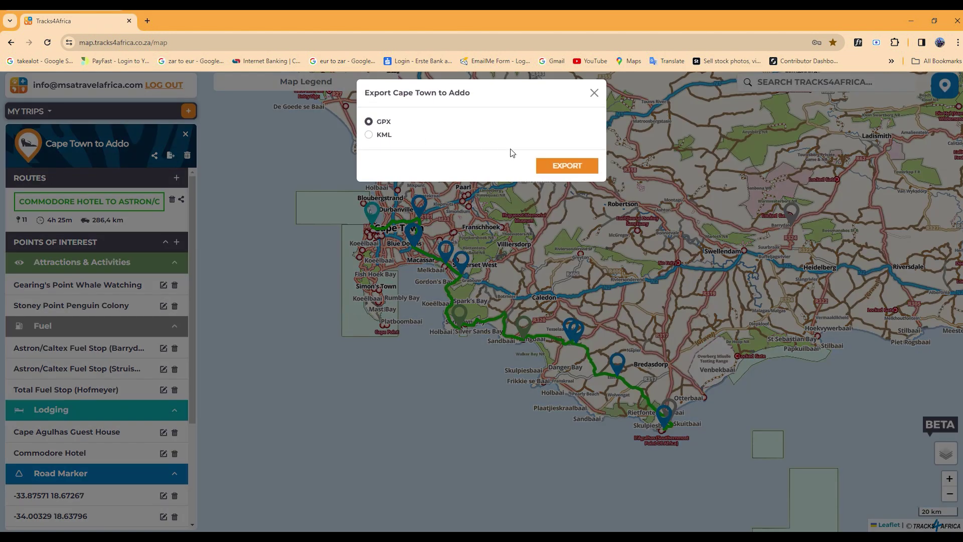
click(562, 173)
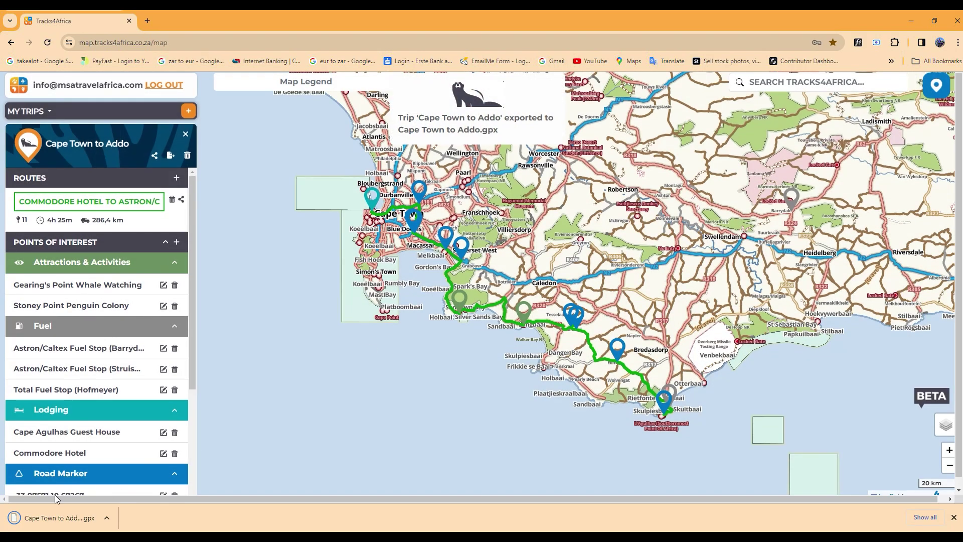
click(56, 510)
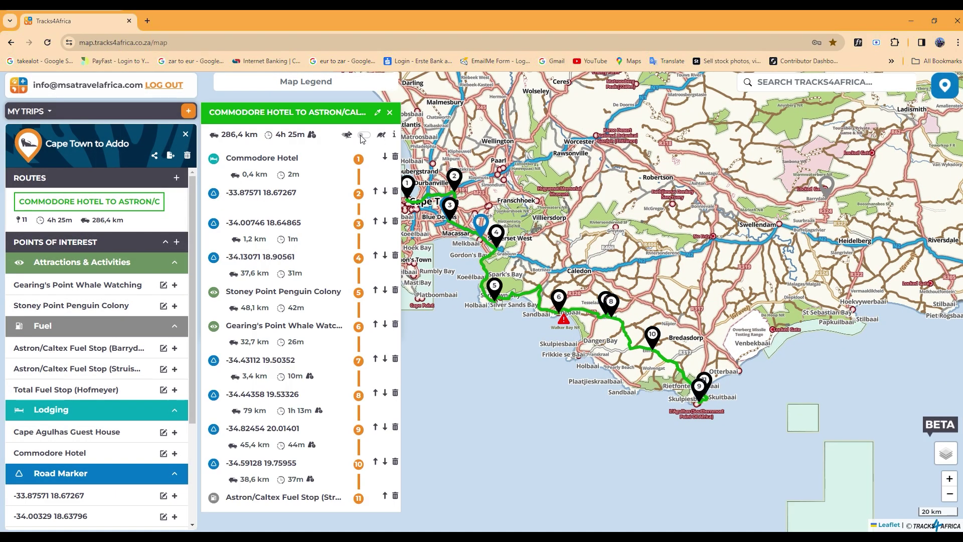
- Toggle the alternative routing option on and off, then show the Commodore Hotel route's information summary
click(363, 135)
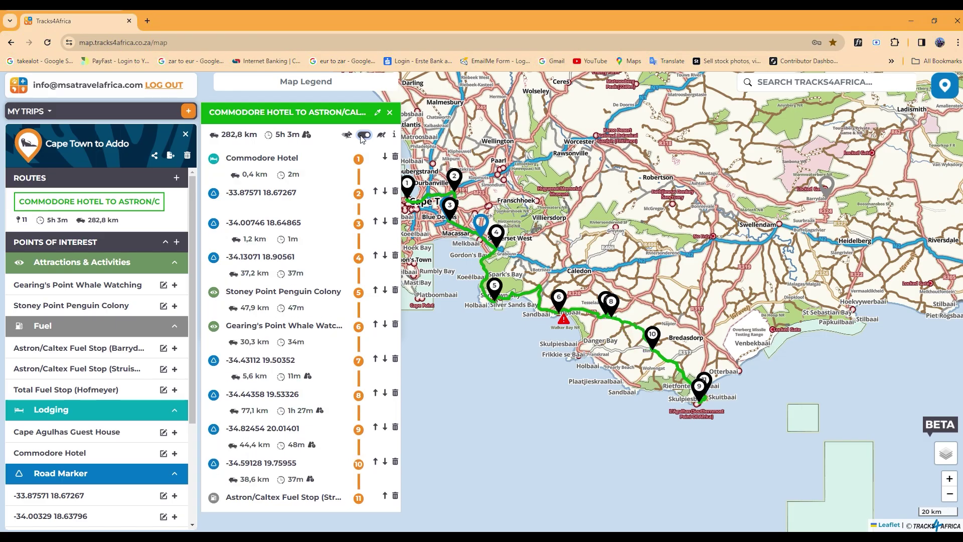
click(362, 136)
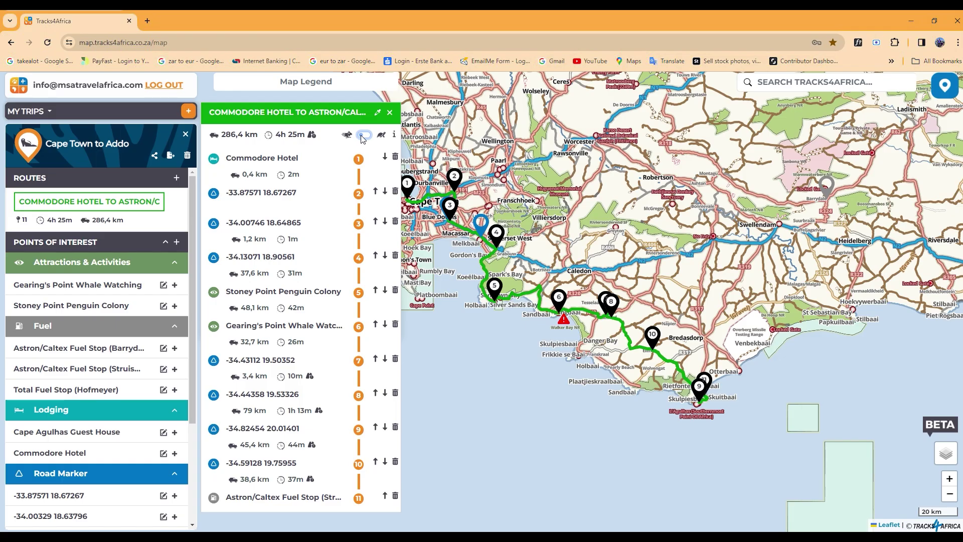
click(397, 137)
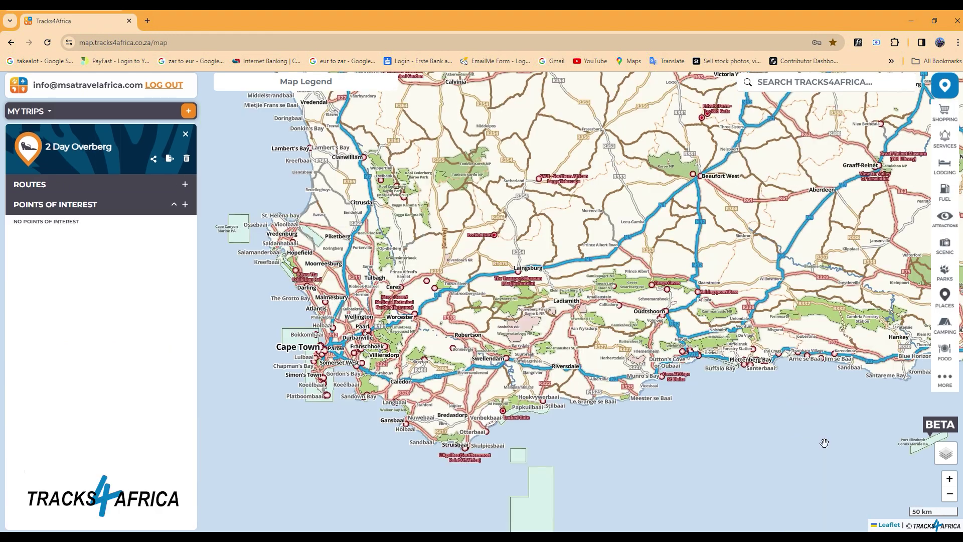
- Zoom in and back out over the Western Cape, then scroll-zoom in on Oudtshoorn
click(950, 480)
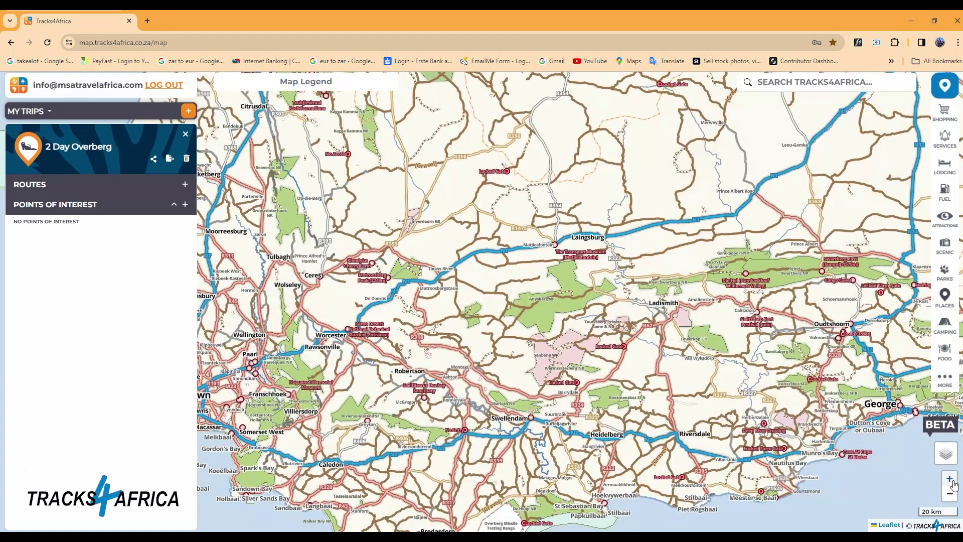
double_click(949, 480)
click(951, 495)
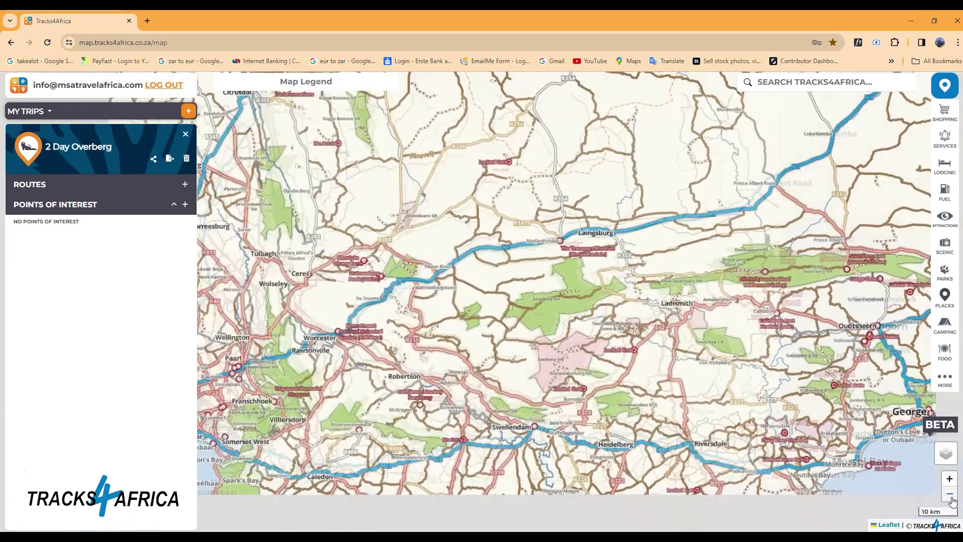
click(949, 494)
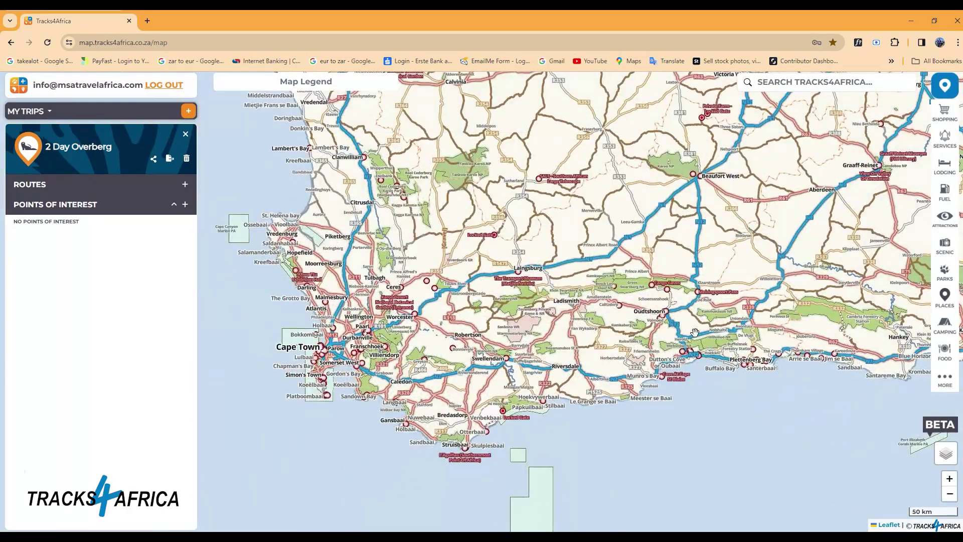
scroll(670, 317, up, 1)
scroll(671, 317, up, 2)
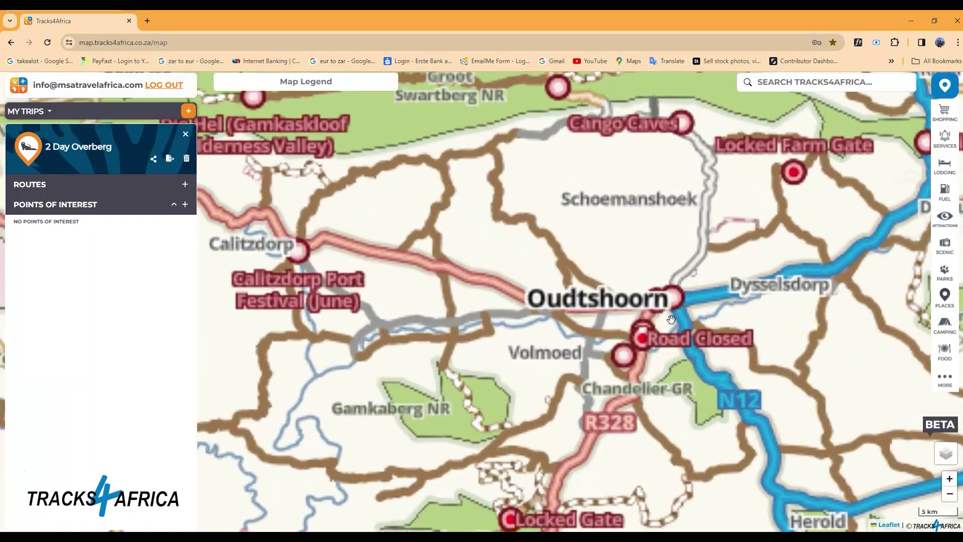
scroll(649, 341, up, 2)
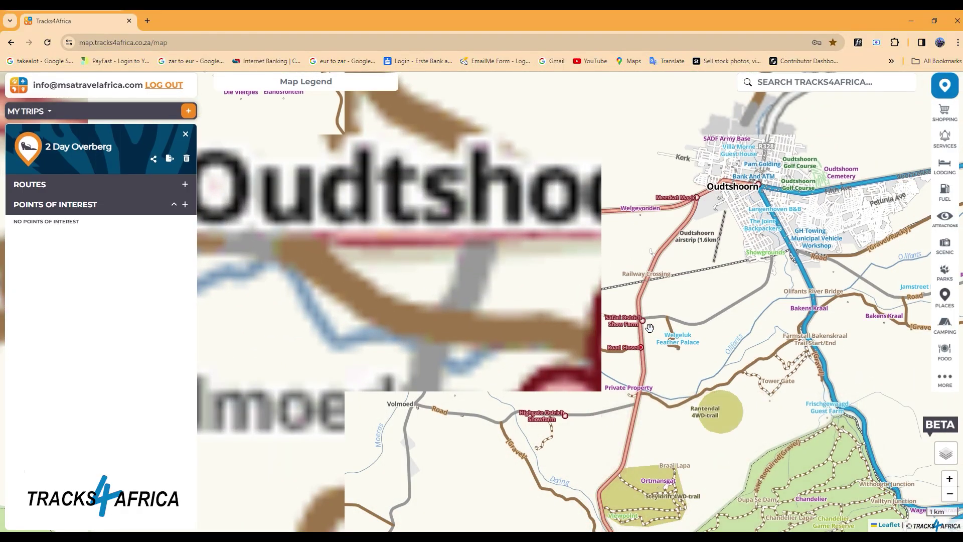
scroll(651, 329, up, 1)
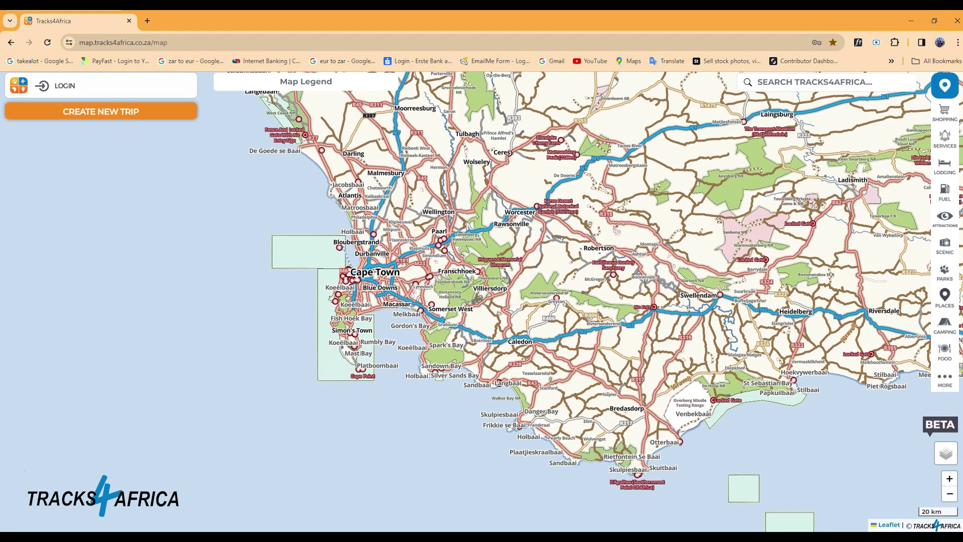
- Log in with the saved account details and create a new trip from MY TRIPS
click(73, 87)
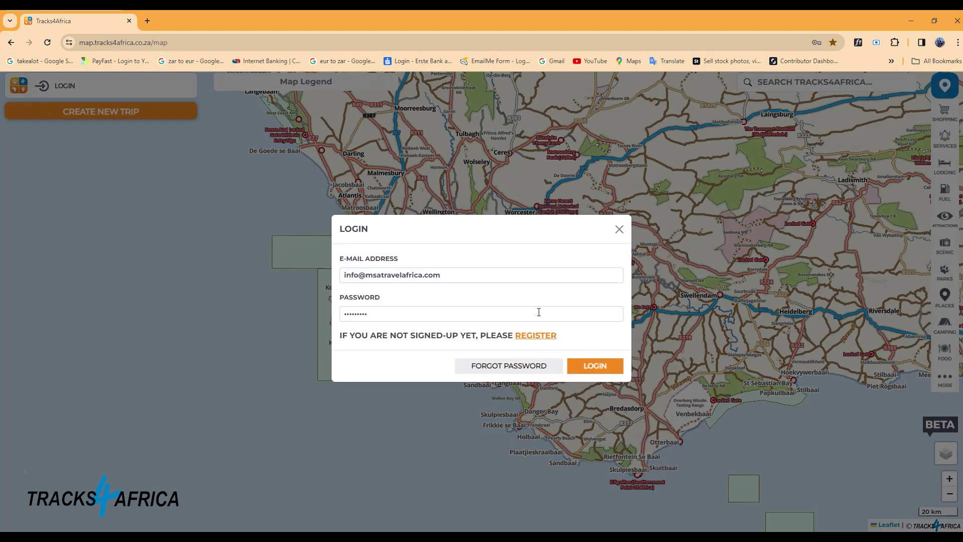
click(592, 365)
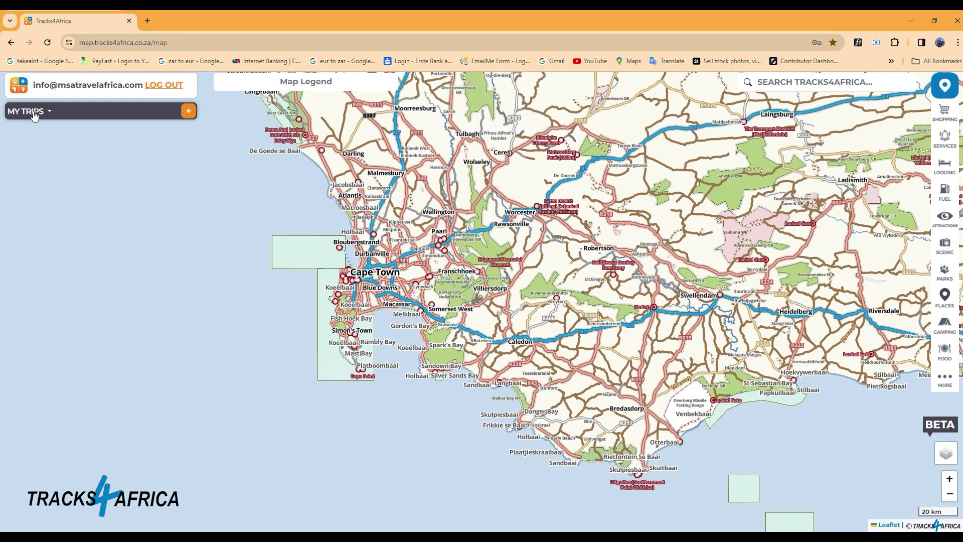
click(34, 115)
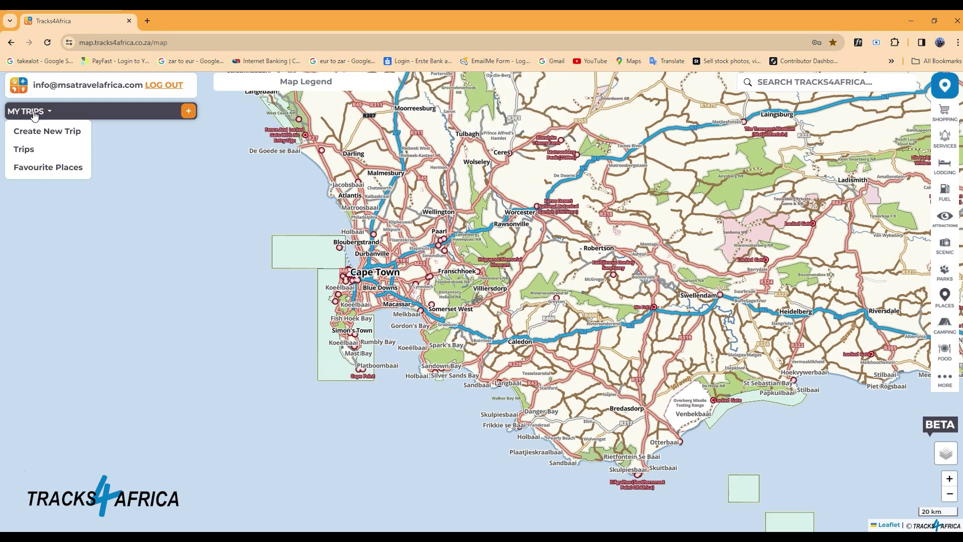
click(37, 133)
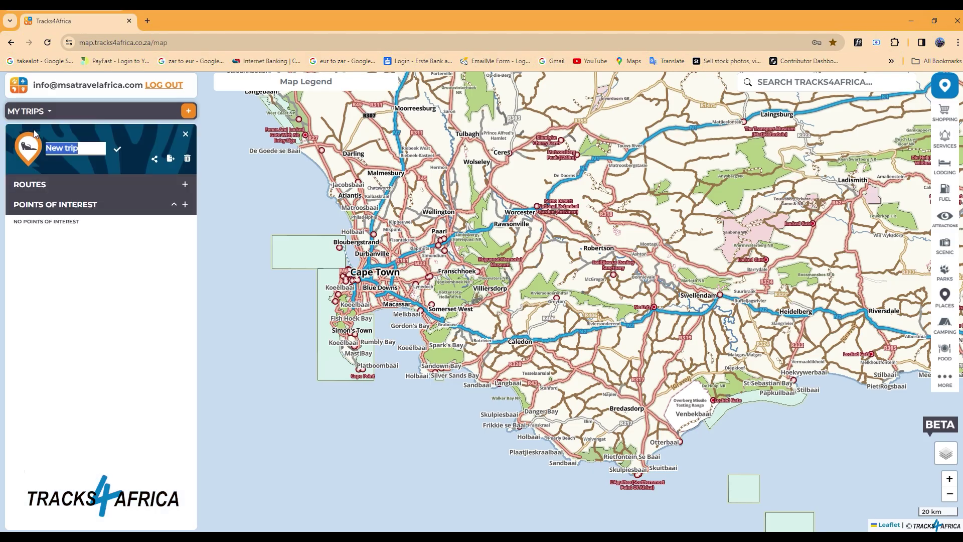
- Name the new trip '2 Day Overberg', then open The 3 Kloofs trip's points of interest and route
text(2 Day Overberg)
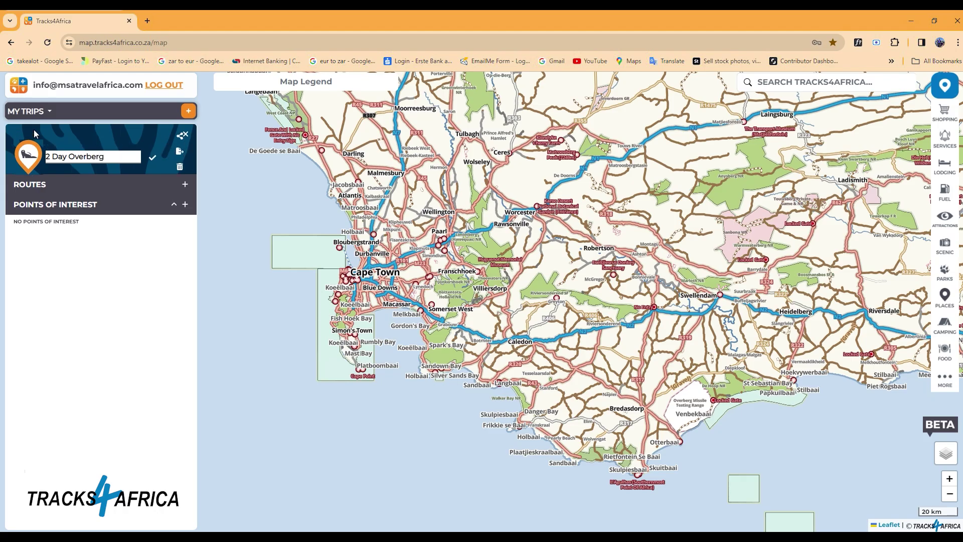
click(154, 161)
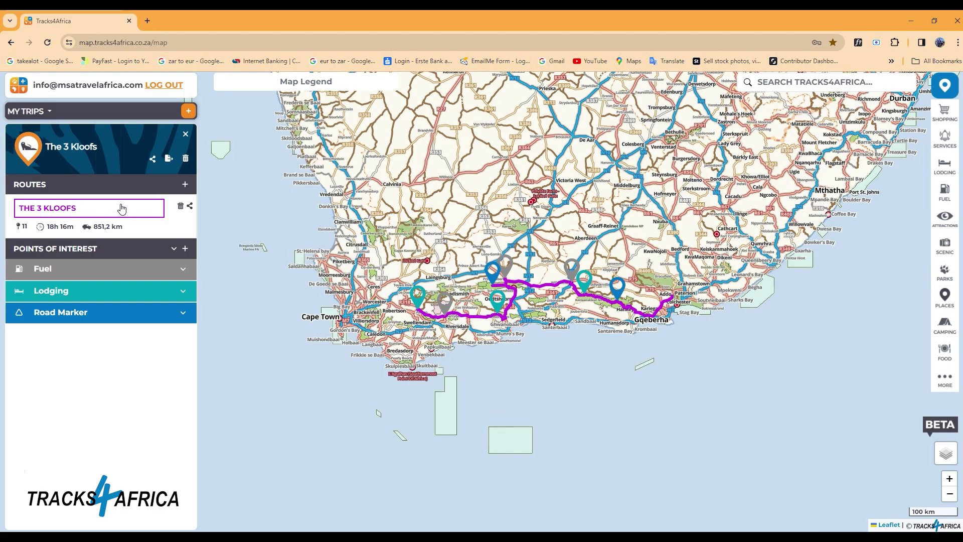
click(174, 248)
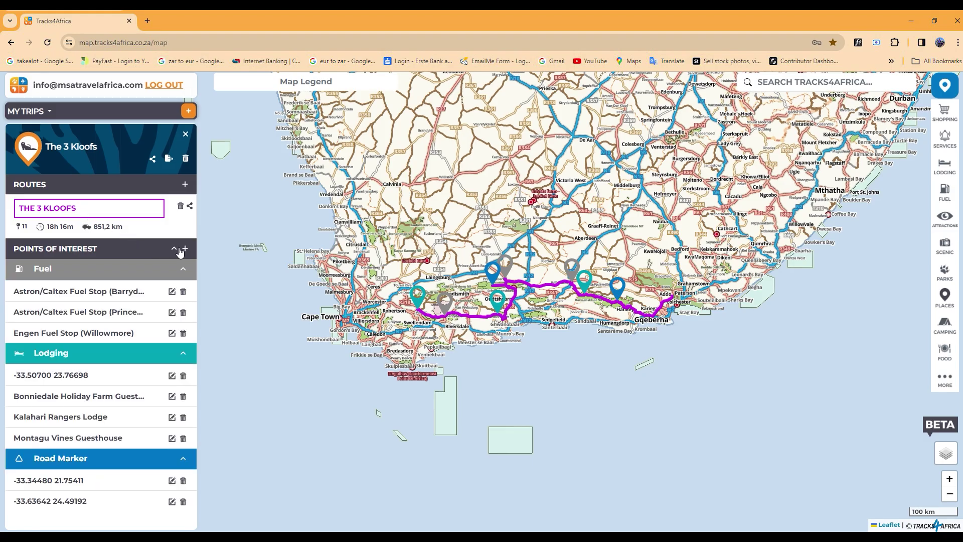
click(74, 207)
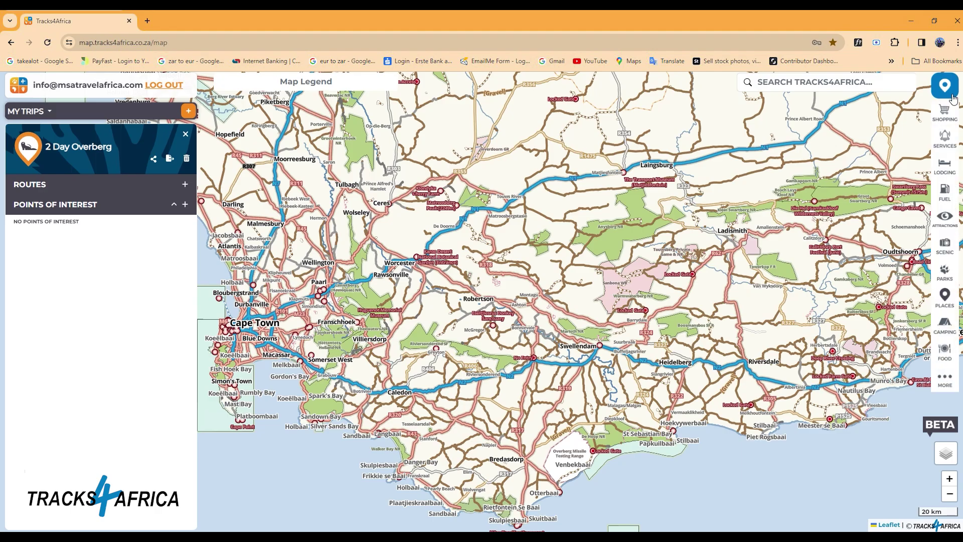
- Search 'ba' for Barrydale Art Hotel under Lodging and add it to the 2 Day Overberg trip
click(947, 165)
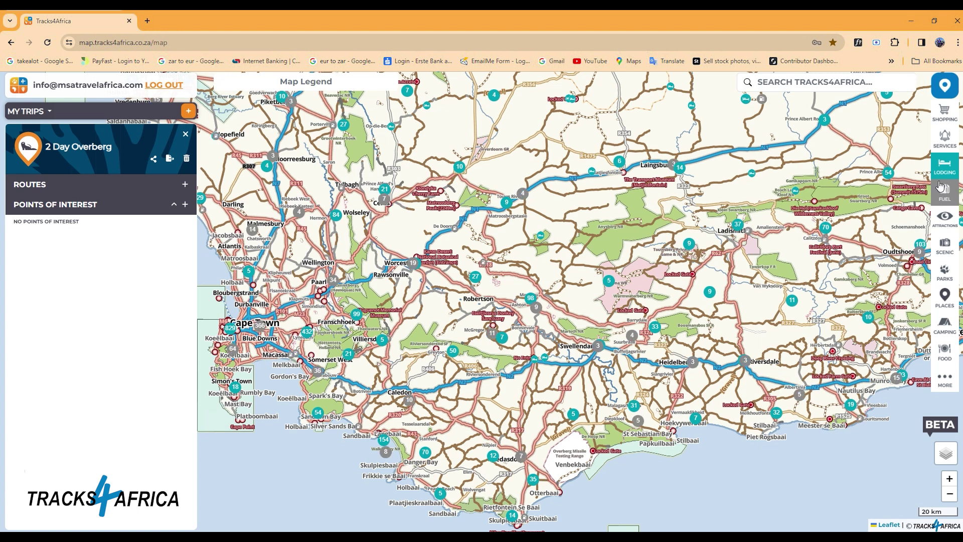
click(799, 86)
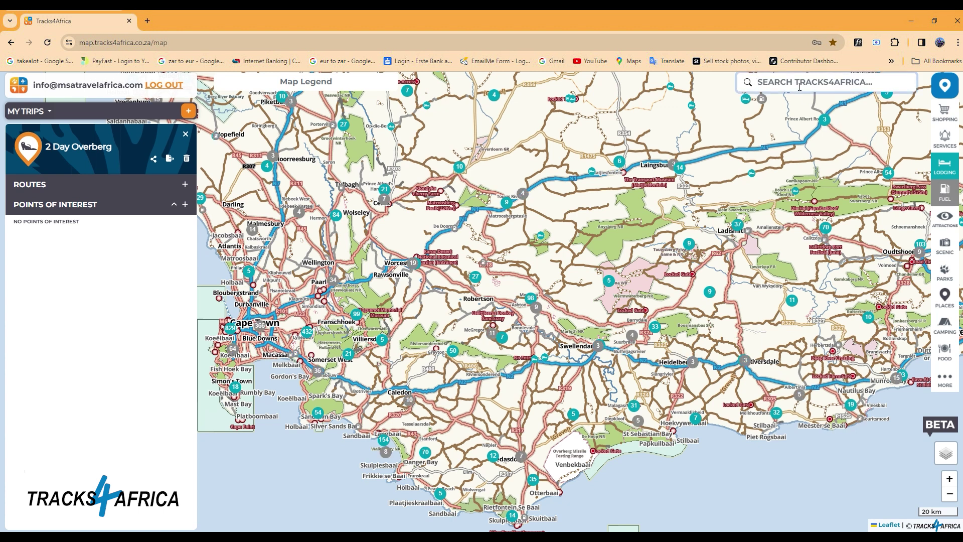
text(barrydale)
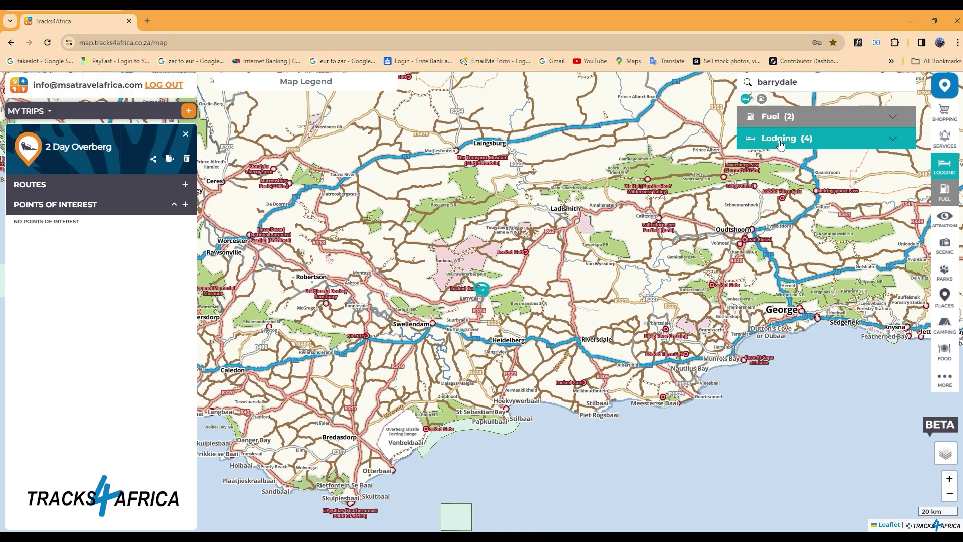
click(780, 143)
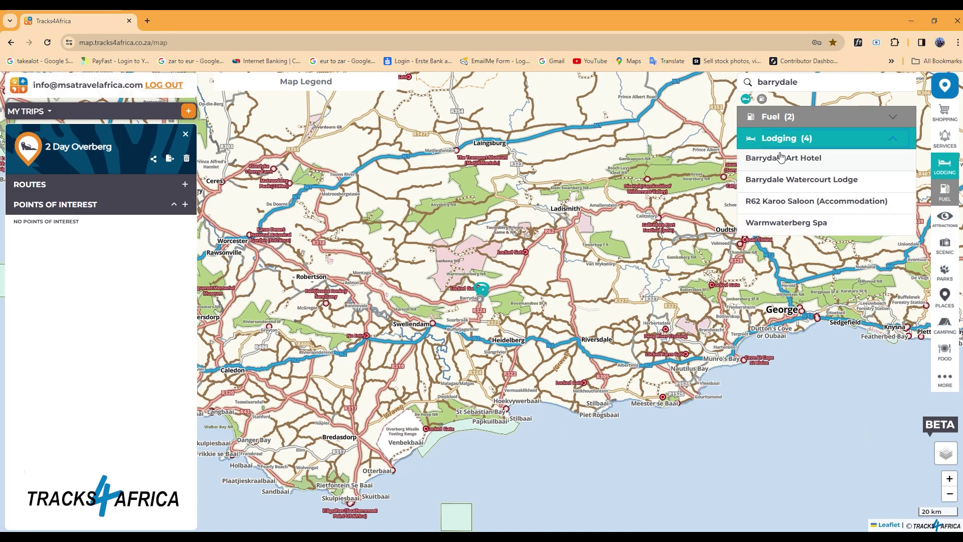
click(782, 158)
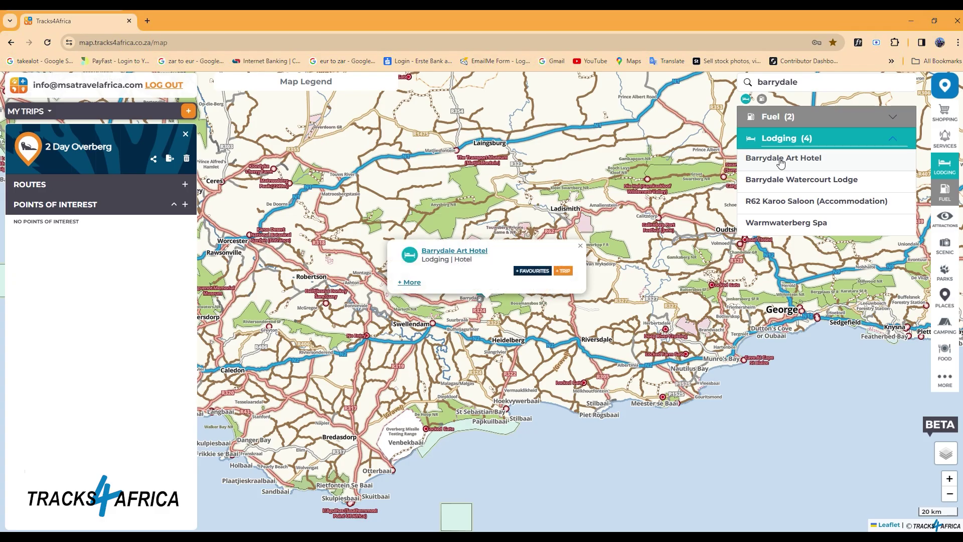
click(566, 271)
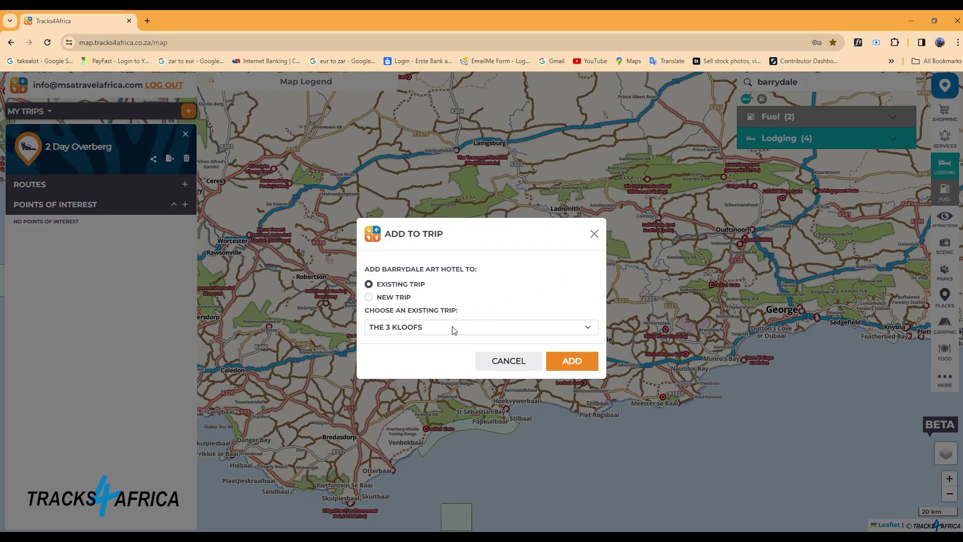
key(Up)
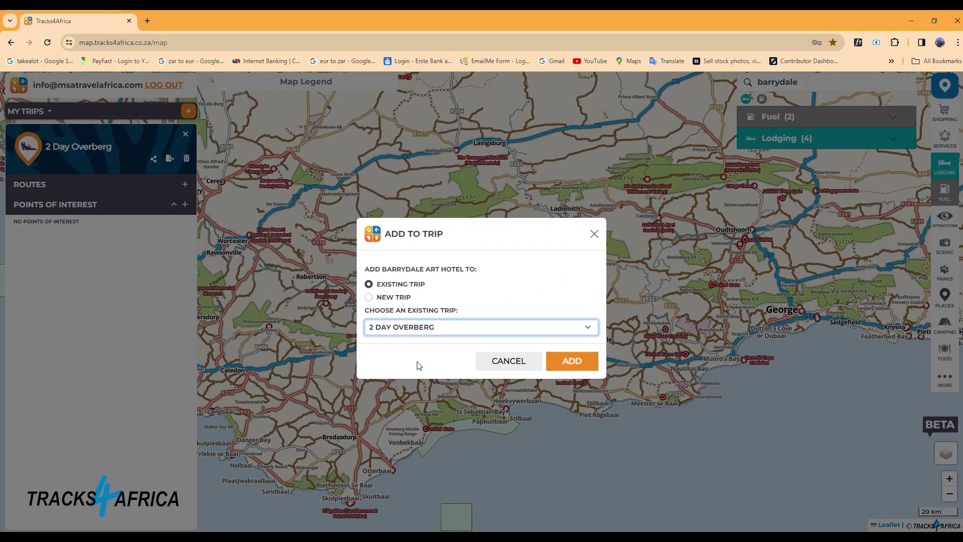
click(576, 365)
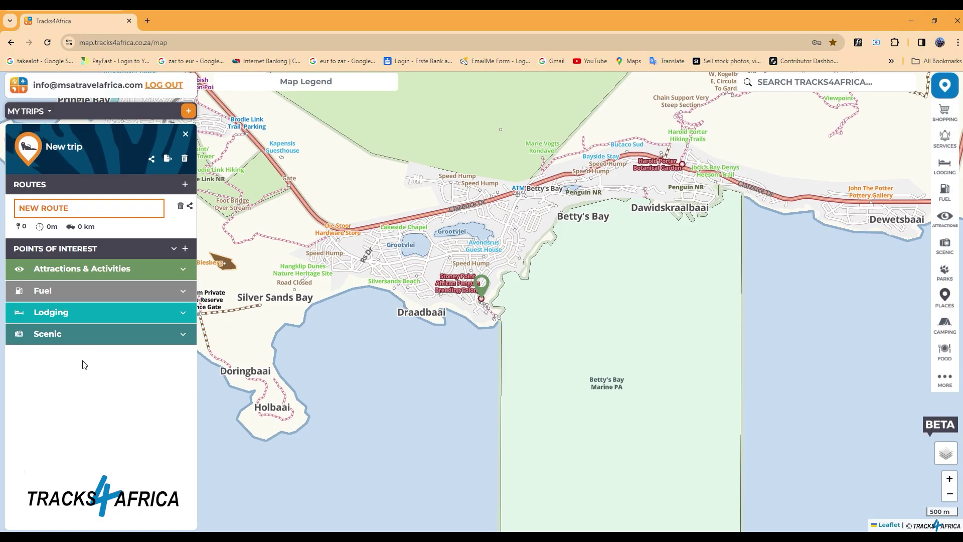
- Expand the trip's attractions, fuel, lodging and scenic points categories
click(184, 272)
click(185, 312)
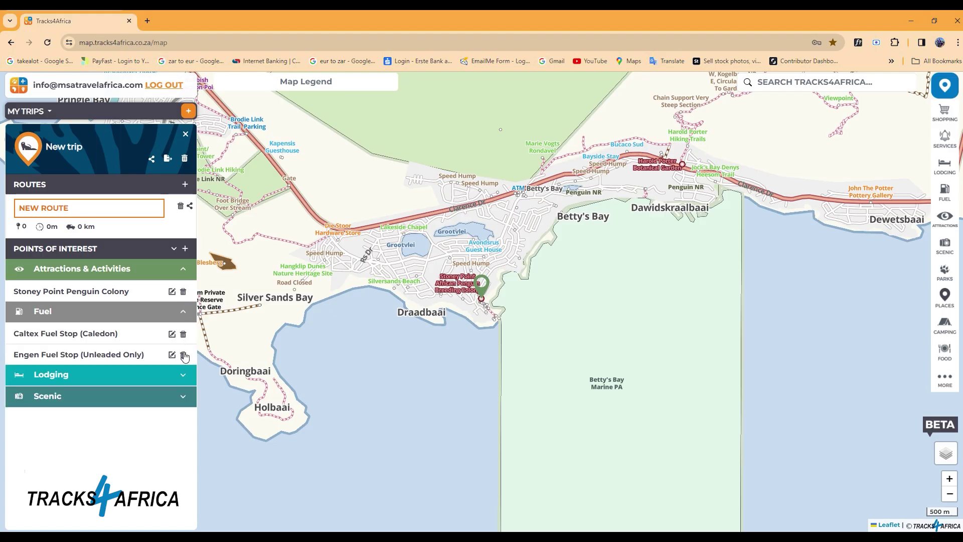
click(183, 375)
click(183, 418)
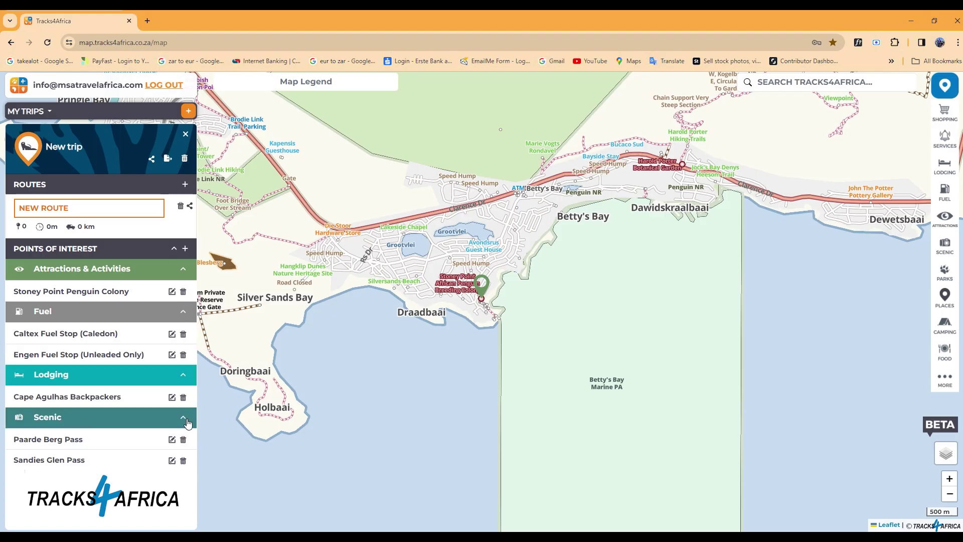
- Add Stoney Point Penguin Colony to the New Route, then add a new route to 2 Day Overberg
click(117, 215)
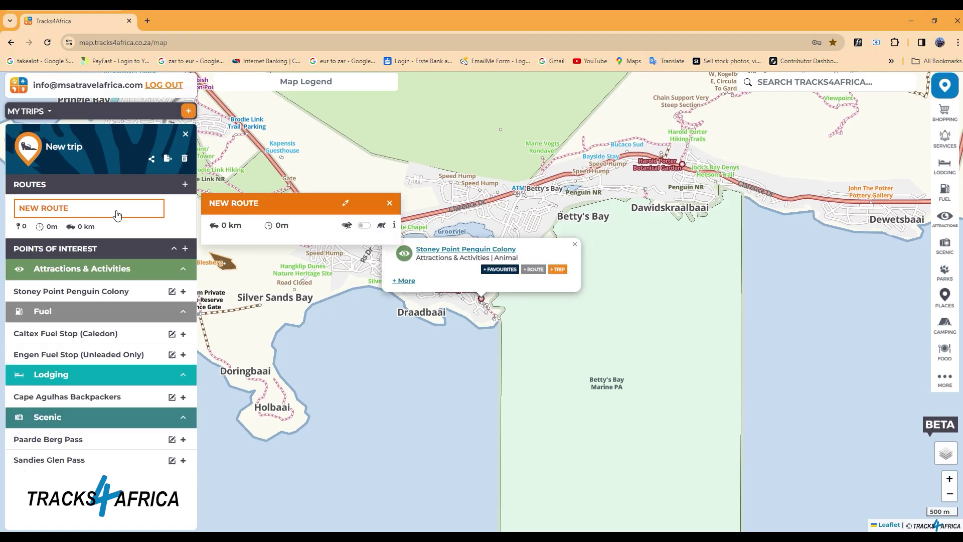
click(541, 272)
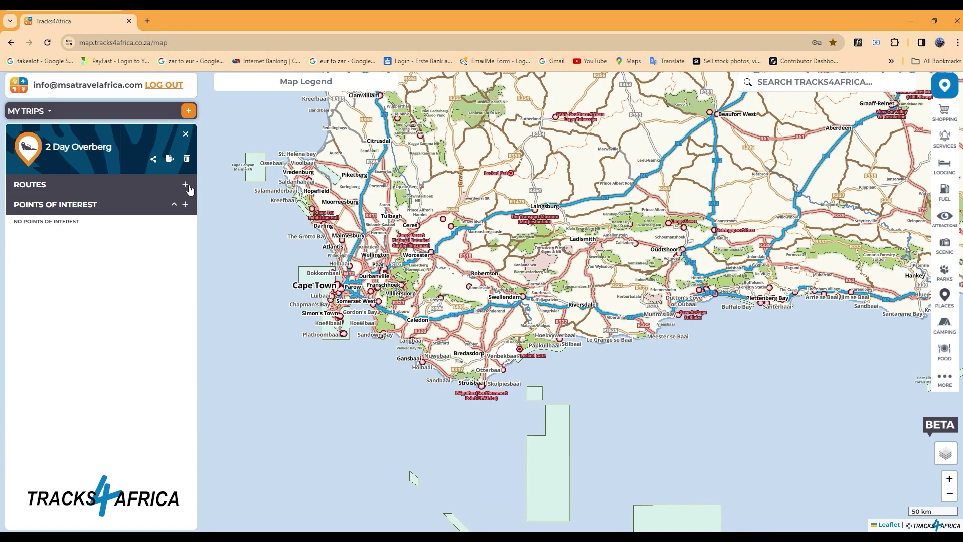
click(185, 185)
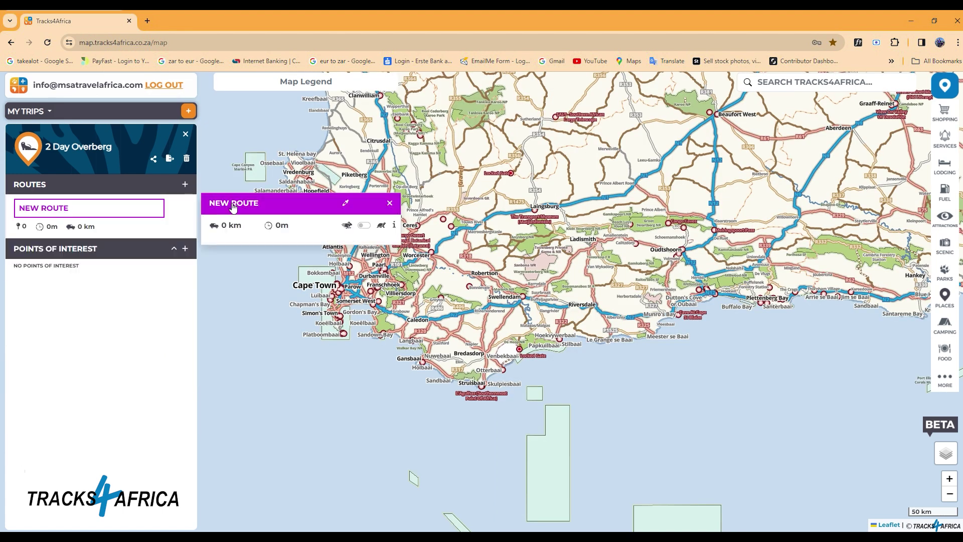
- Rename the new route 'Day 1' and give it the orange colour
click(233, 205)
text(Day 1)
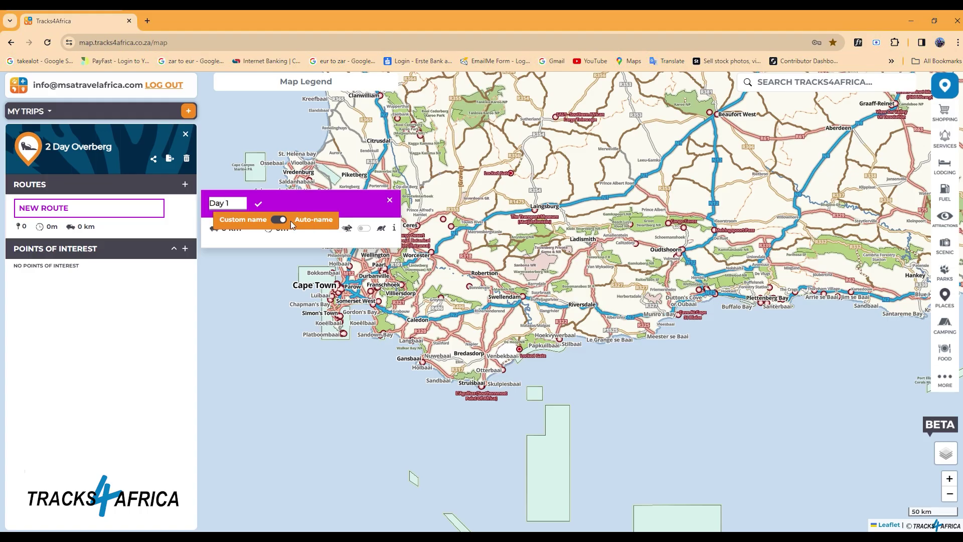
click(258, 204)
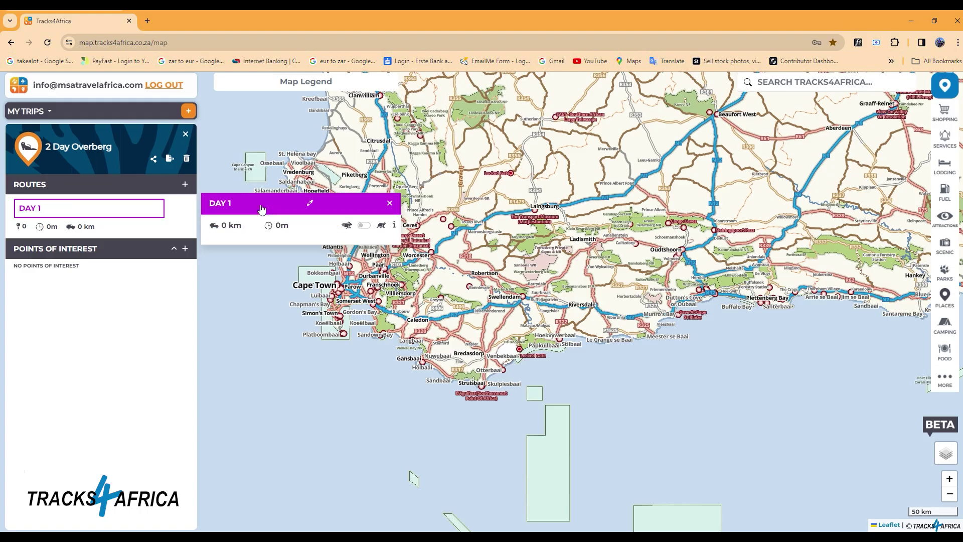
click(311, 203)
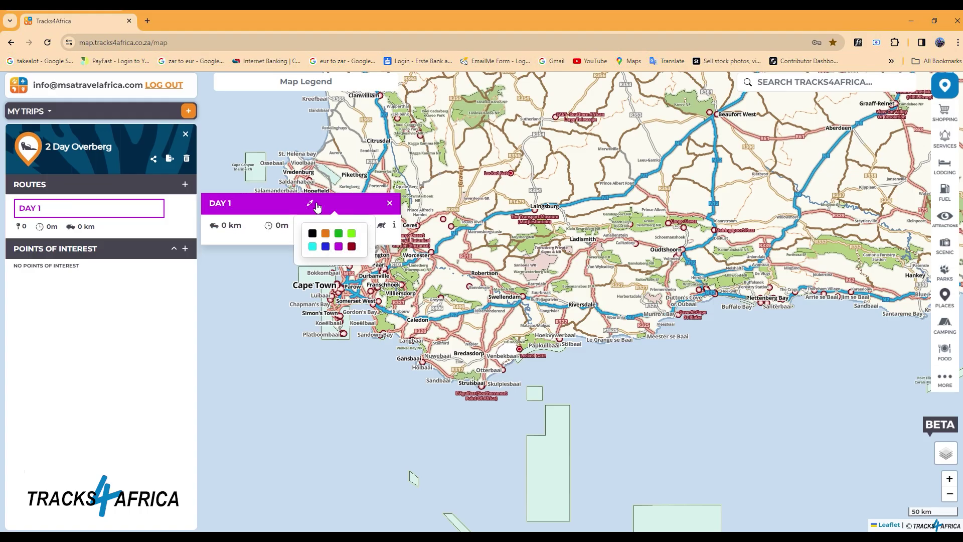
click(327, 234)
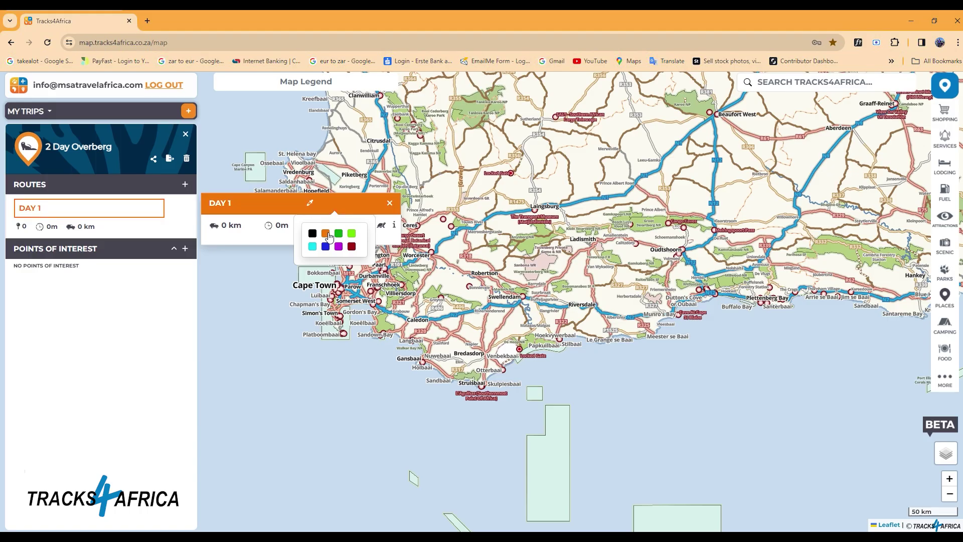
click(390, 203)
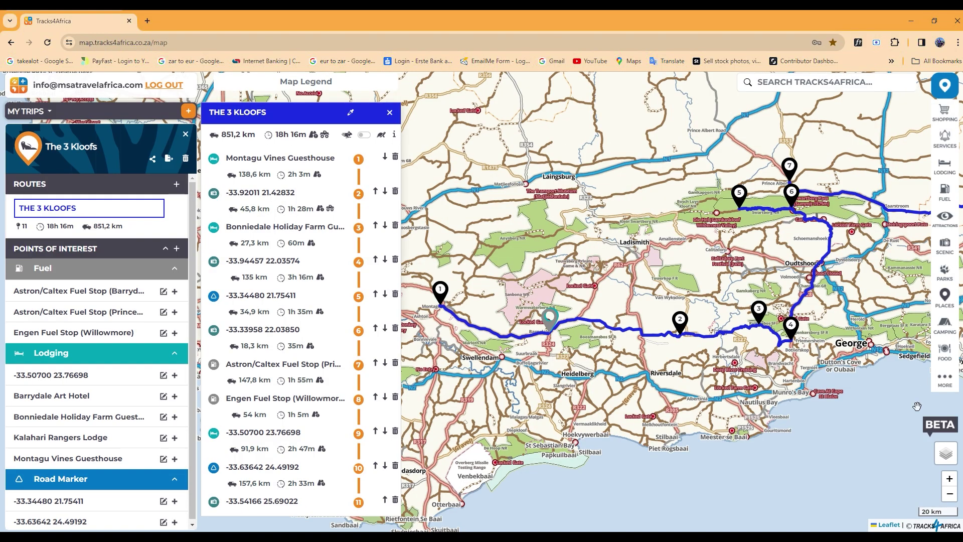
drag(872, 410, 485, 420)
drag(764, 440, 605, 438)
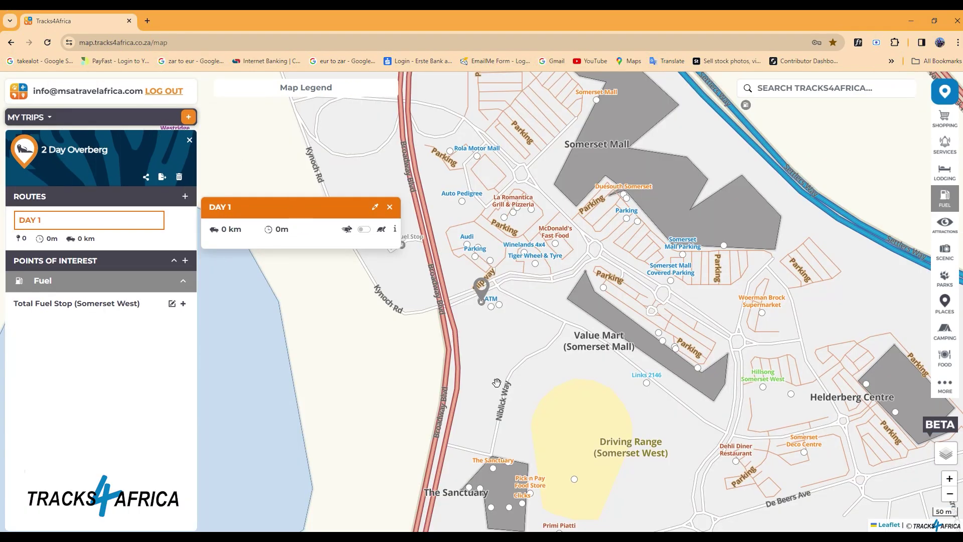
- Add Total Fuel Stop (Somerset West) to Day 1, then pan and zoom toward Strand and Melkbaai
click(483, 303)
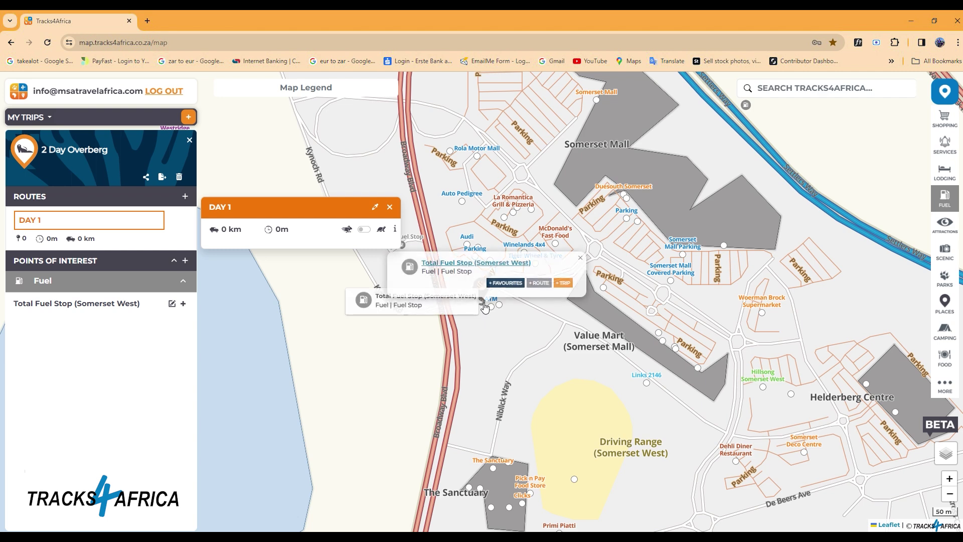
click(540, 283)
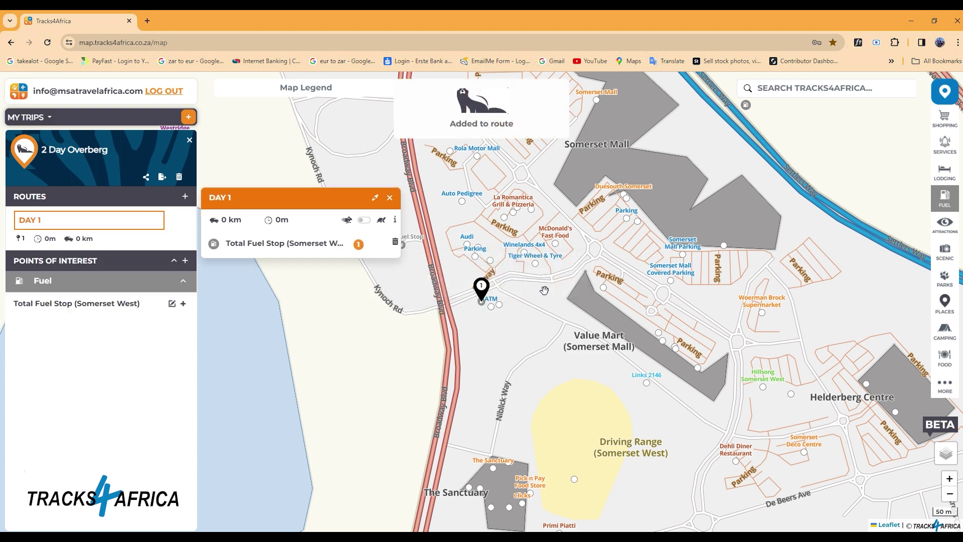
scroll(544, 289, down, 3)
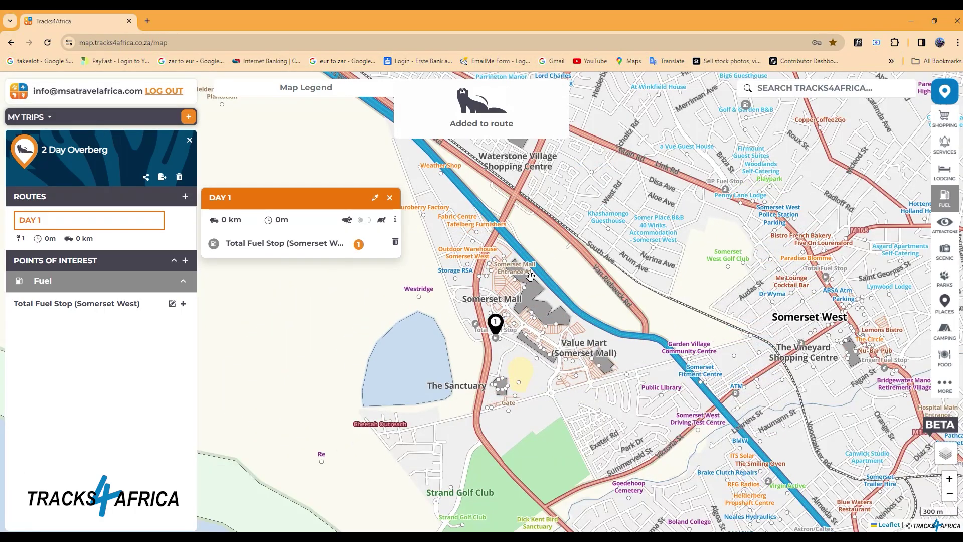
drag(530, 276, 526, 202)
drag(563, 371, 519, 263)
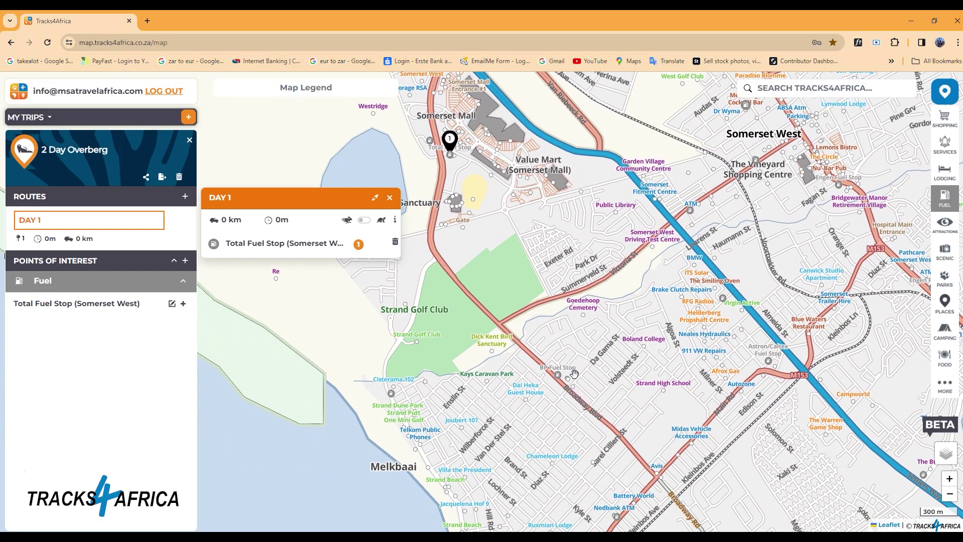
drag(487, 373, 551, 275)
scroll(477, 318, up, 1)
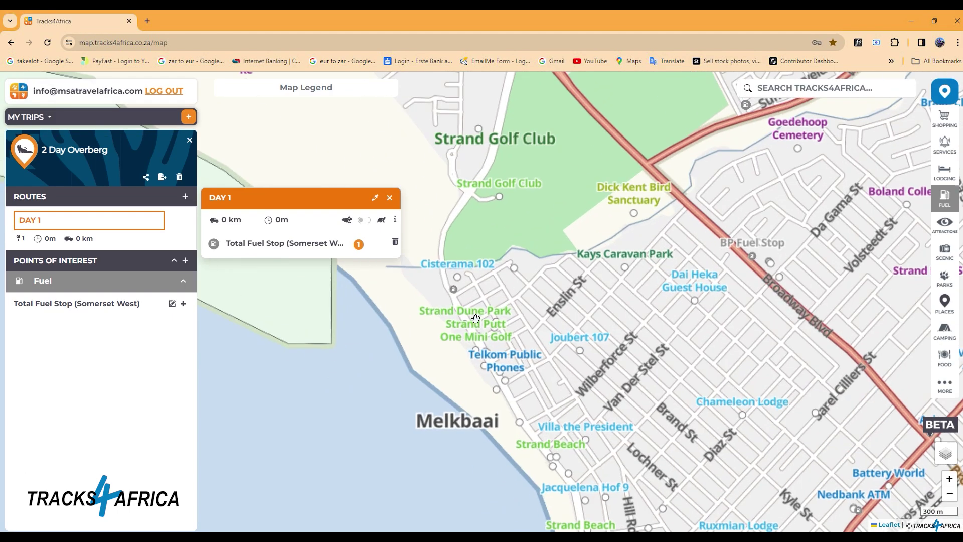
scroll(476, 318, up, 3)
- Add a point on Beach Rd to Day 1 as a Road Marker stop
click(519, 269)
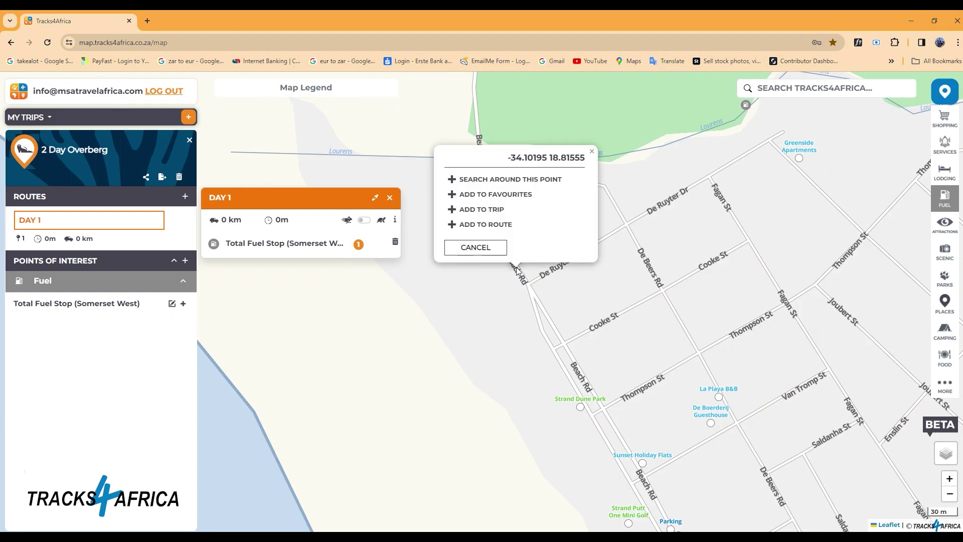
click(485, 225)
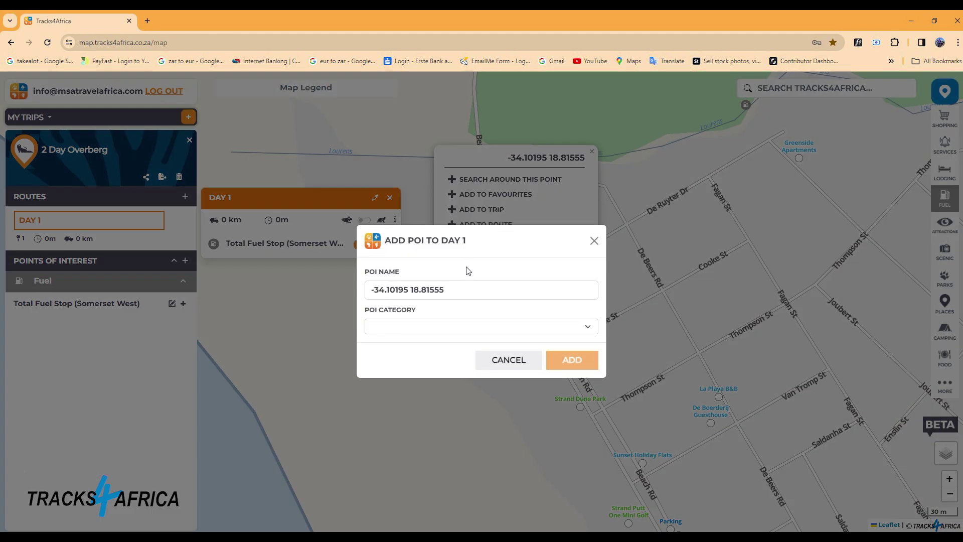
click(443, 326)
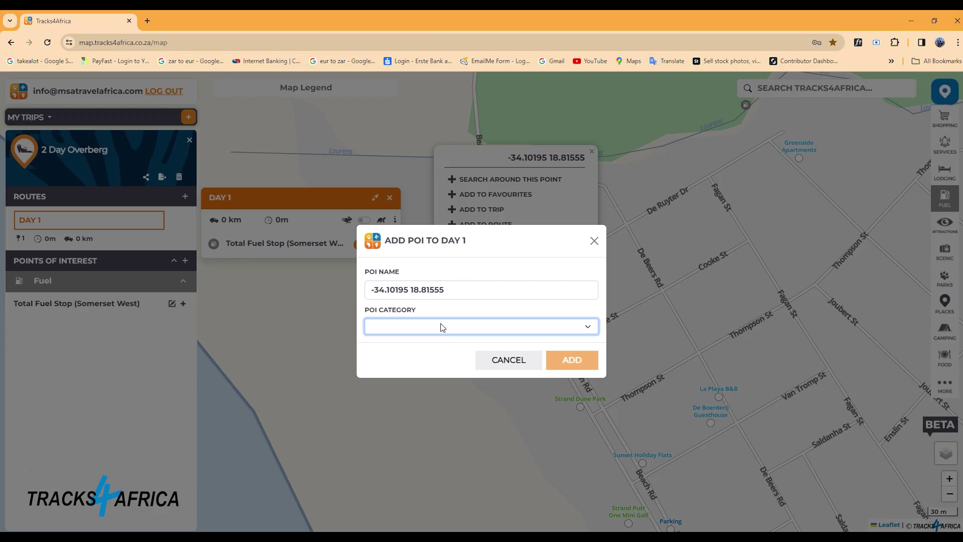
click(412, 452)
click(564, 361)
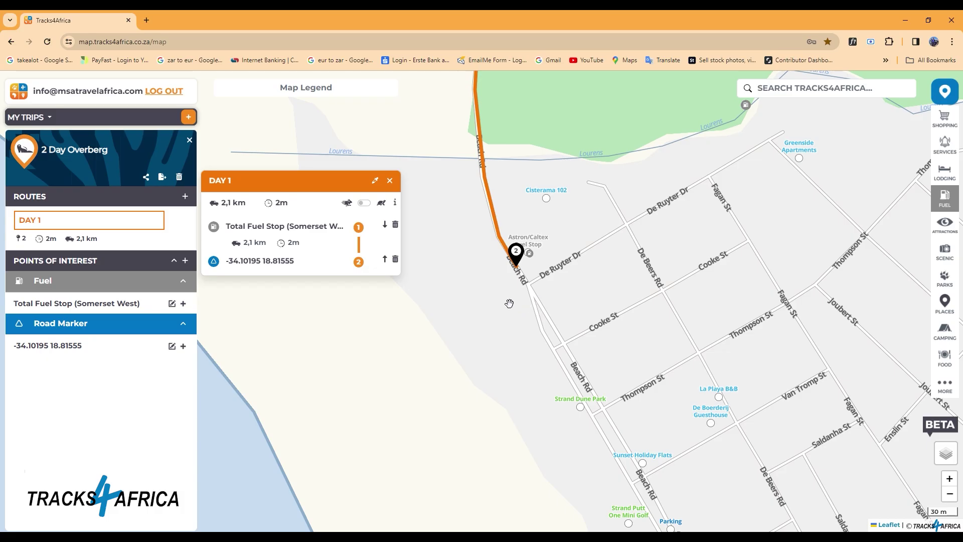
- Add a point on the road at Gordon's Bay to Day 1 as another Road Marker stop
scroll(509, 301, down, 2)
click(598, 374)
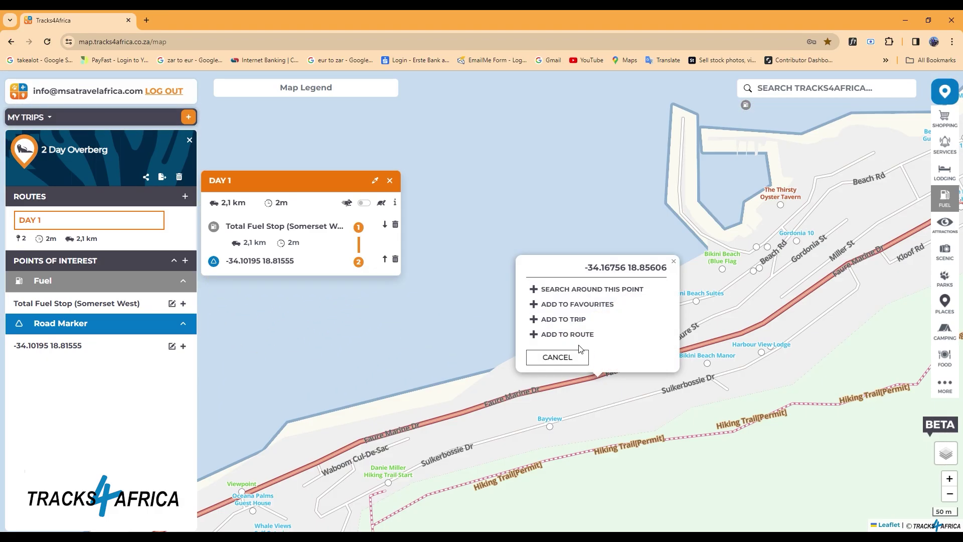
click(567, 335)
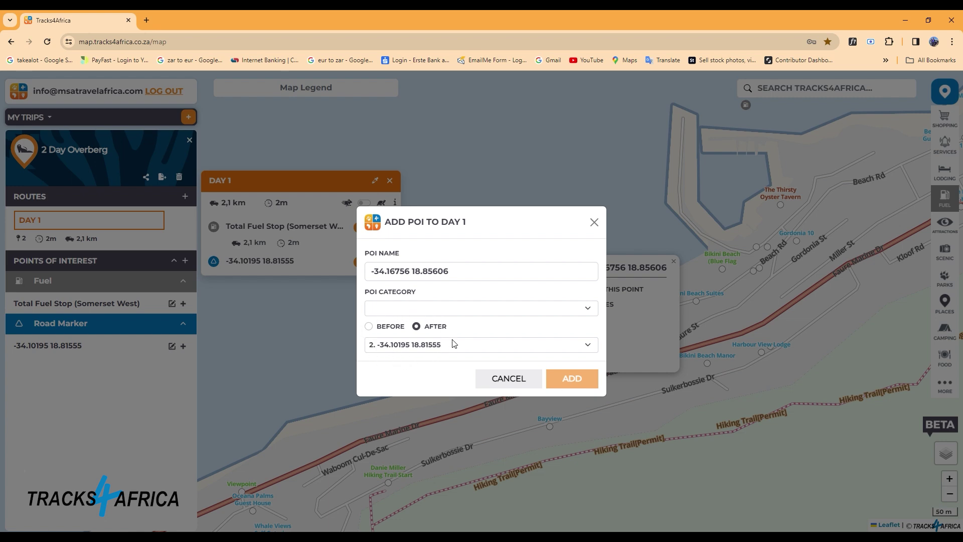
click(404, 310)
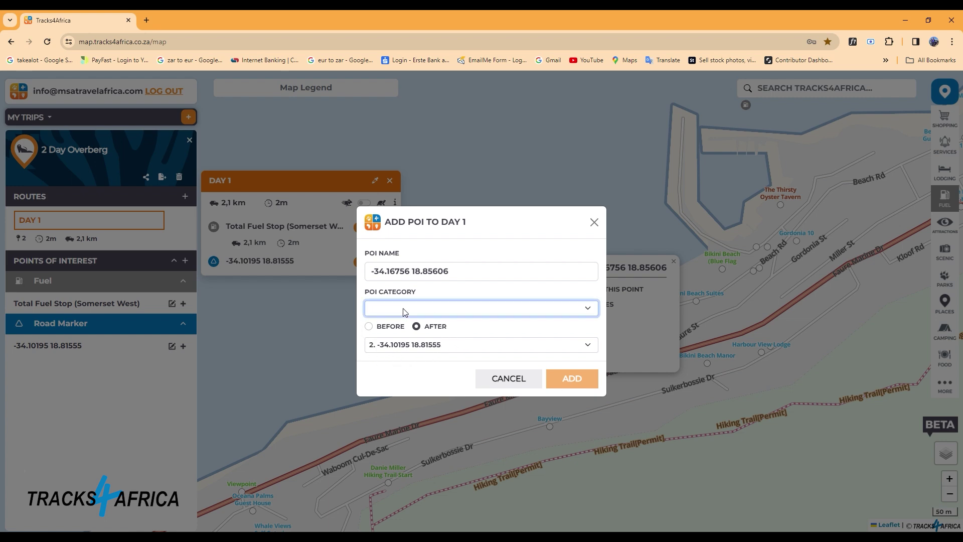
click(416, 434)
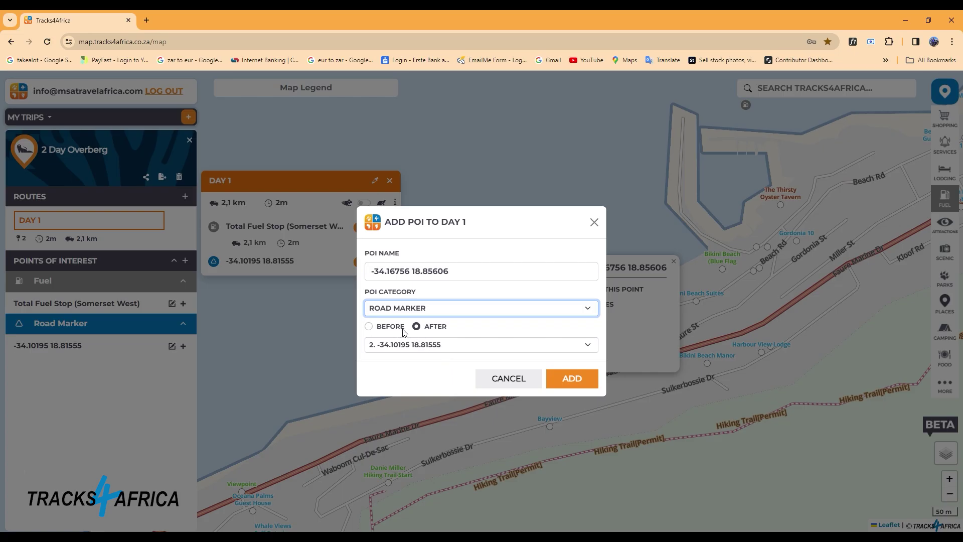
click(572, 379)
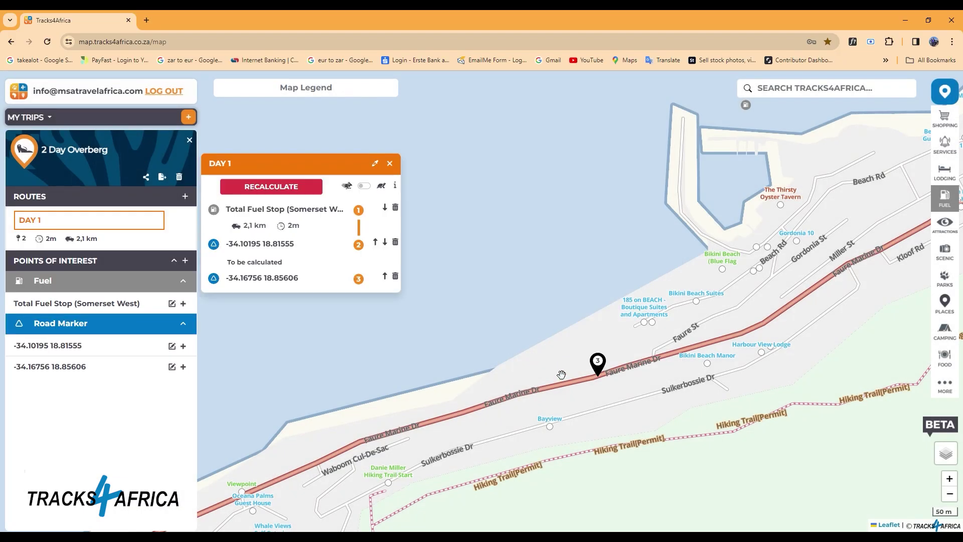
- Recalculate Day 1 to 12,6 km and view Shell Fuel Stop (St Lowry's Pass) details
click(269, 187)
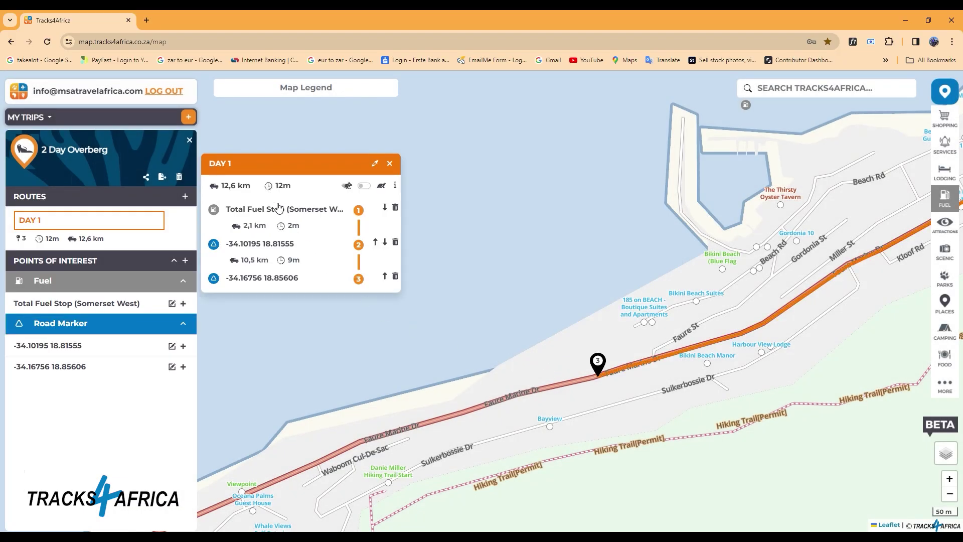
scroll(434, 366, down, 5)
mouse_move(483, 262)
mouse_down()
mouse_move(578, 342)
mouse_move(628, 365)
mouse_up()
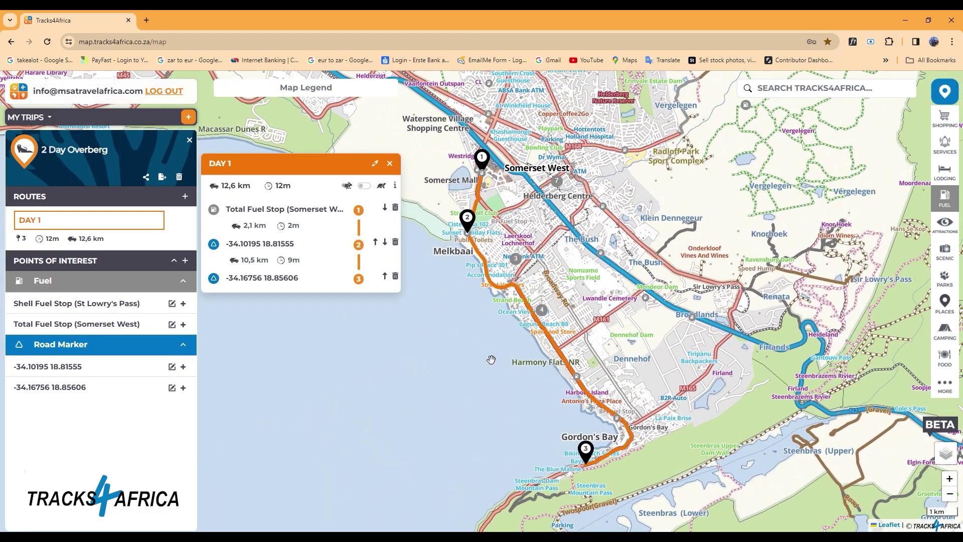
click(699, 327)
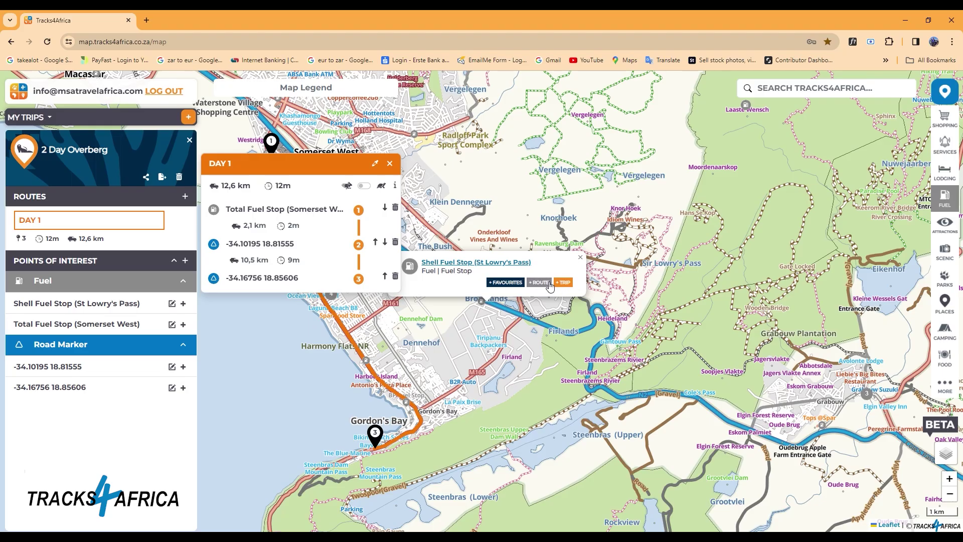
- Insert Shell Fuel Stop (St Lowry's Pass) before -34.16756 18.85606 and recalculate Day 1 to 27 km
click(539, 282)
click(370, 149)
click(577, 200)
drag(430, 241, 646, 296)
click(285, 170)
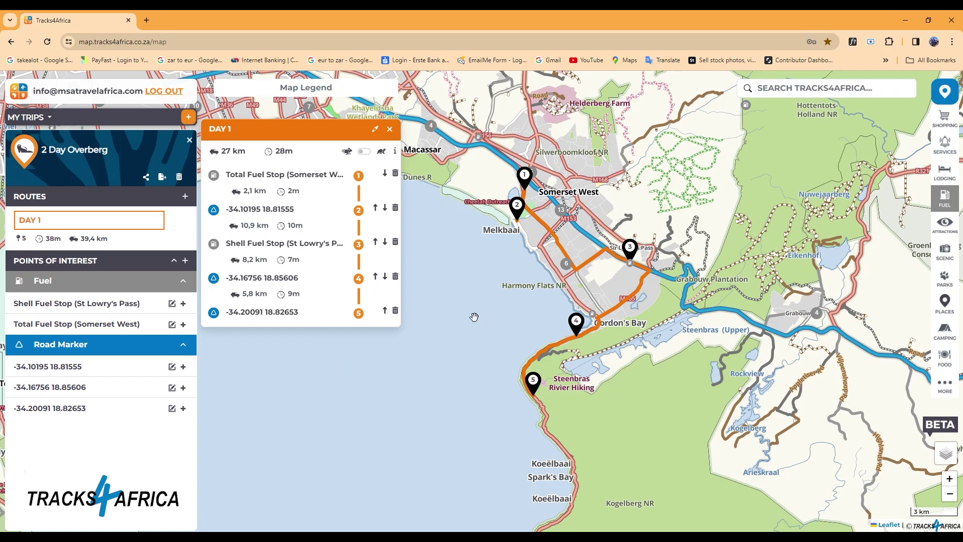
- Move the -34.16756 18.85606 stop up two places to second and recalculate to 47,7 km
click(376, 277)
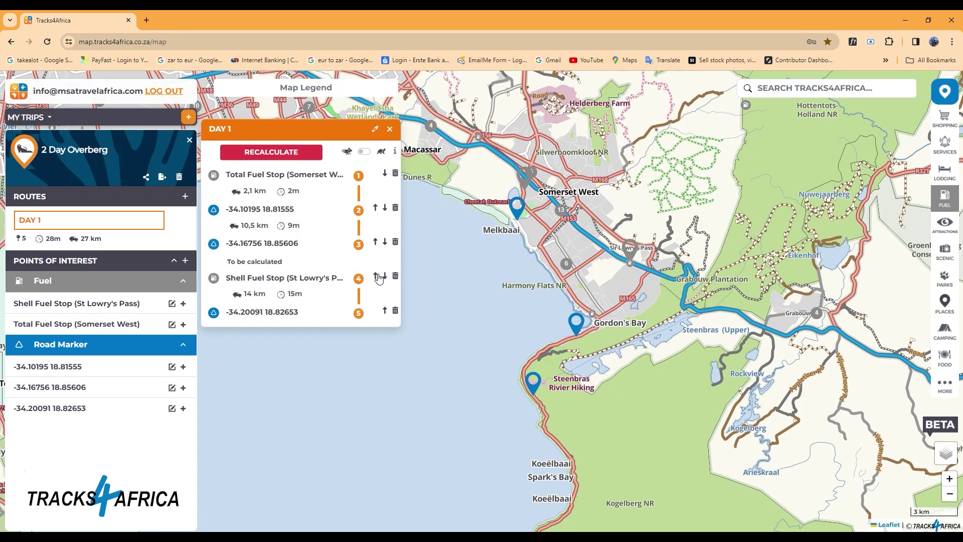
click(377, 246)
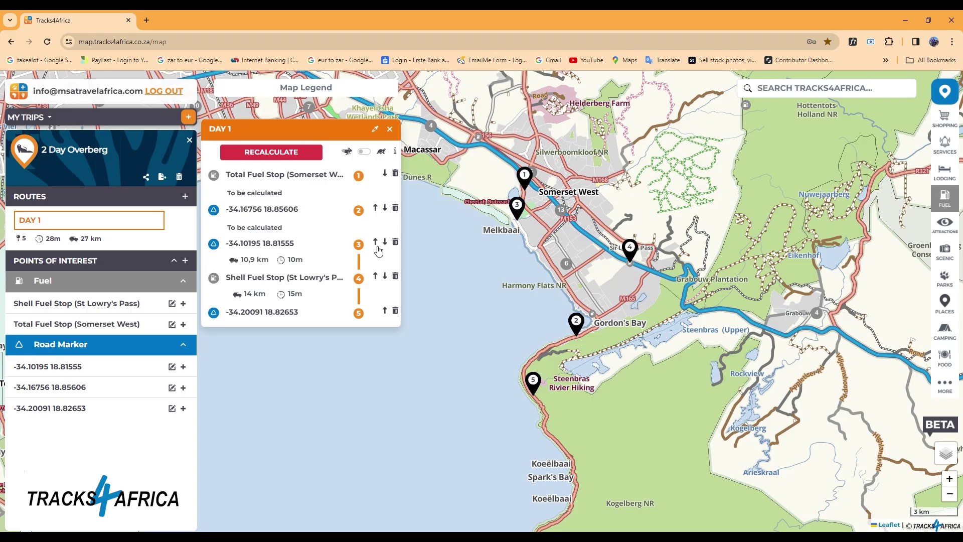
click(284, 154)
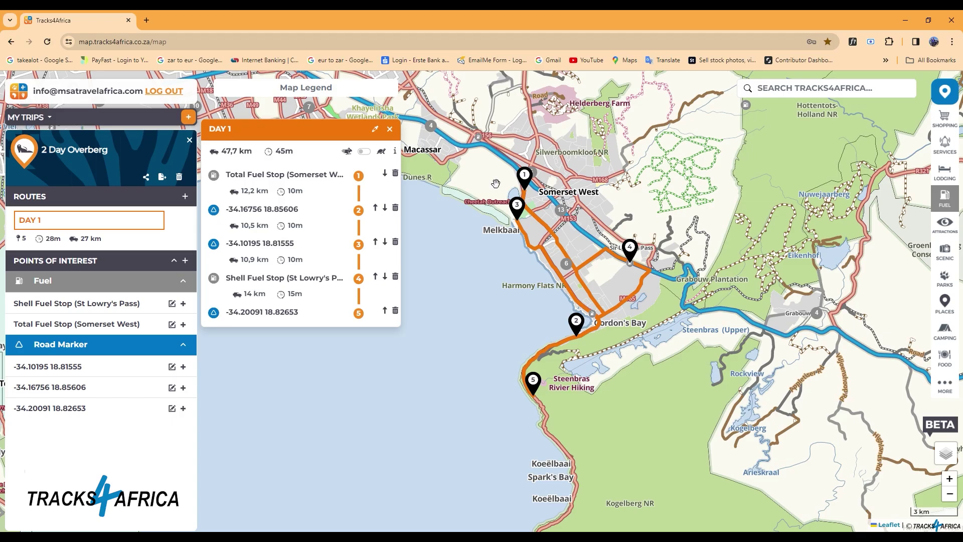
- Append The Cattle Baron Grill & Bistro from Food & Drink to Day 1, totalling 92,2 km
drag(213, 294, 211, 218)
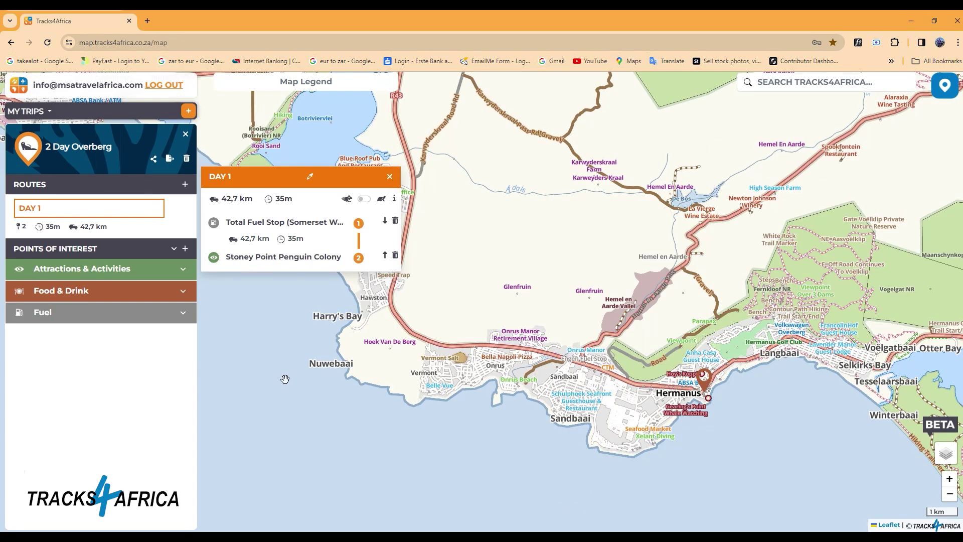
click(184, 292)
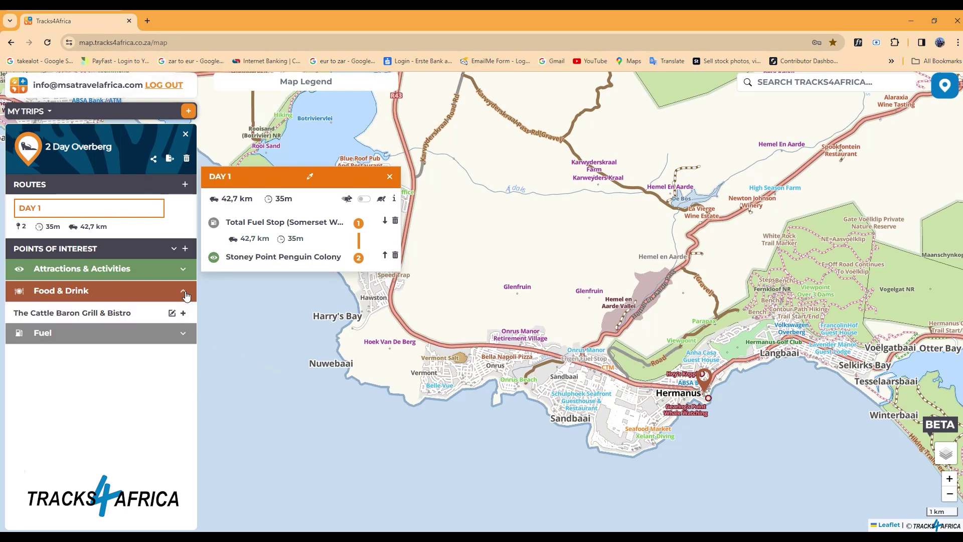
click(107, 314)
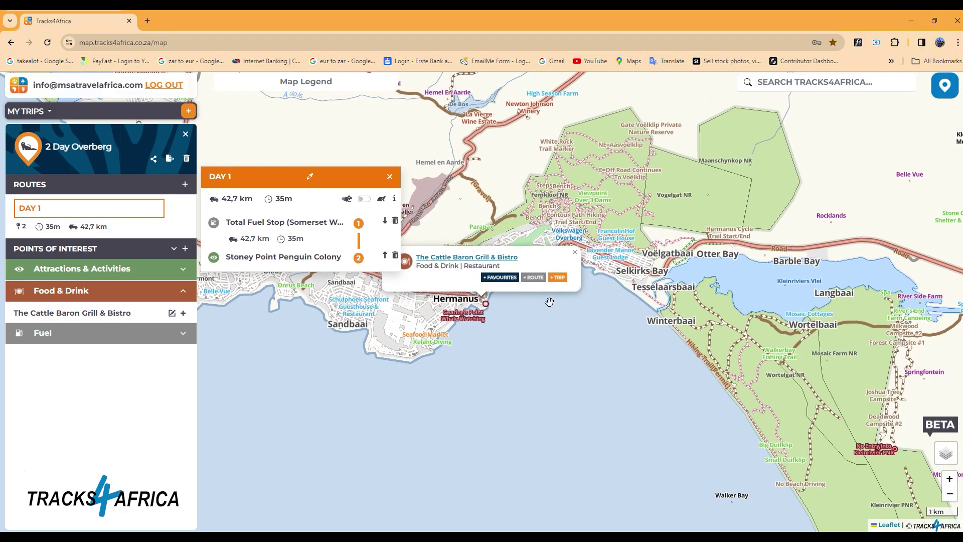
click(538, 279)
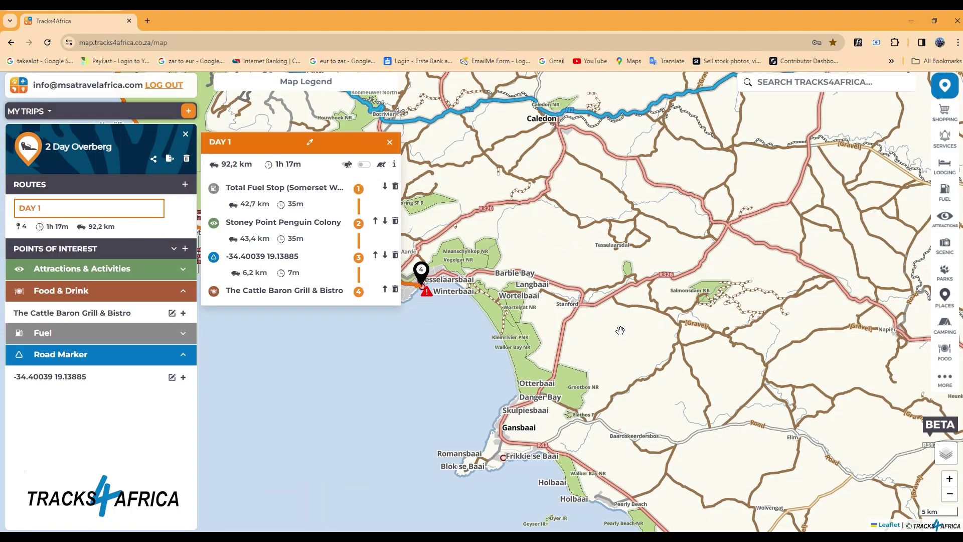
- Pin -34.44565 19.55386 on Flouhoogte Pass and add it as Road Marker stop 5, reaching 131,8 km
scroll(629, 318, up, 2)
scroll(662, 325, up, 4)
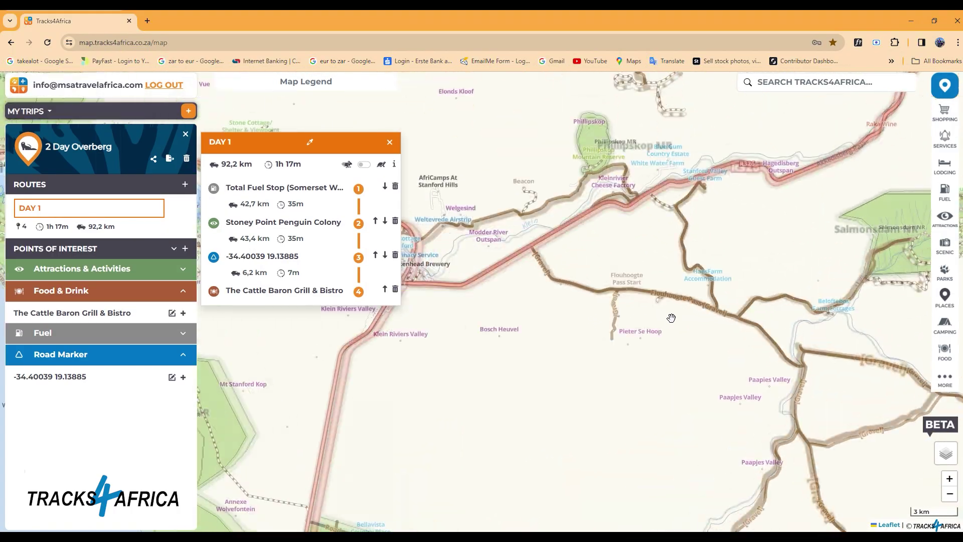
scroll(684, 306, up, 2)
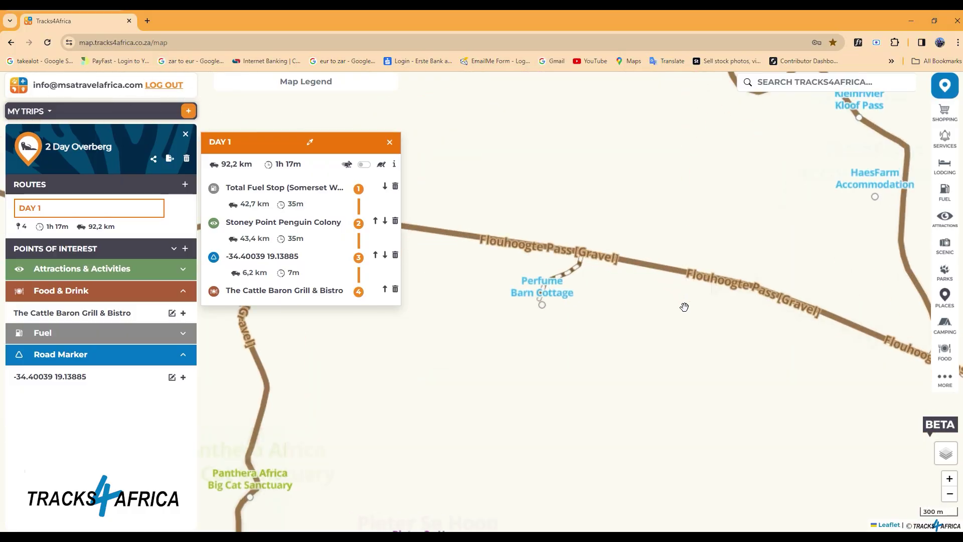
click(680, 272)
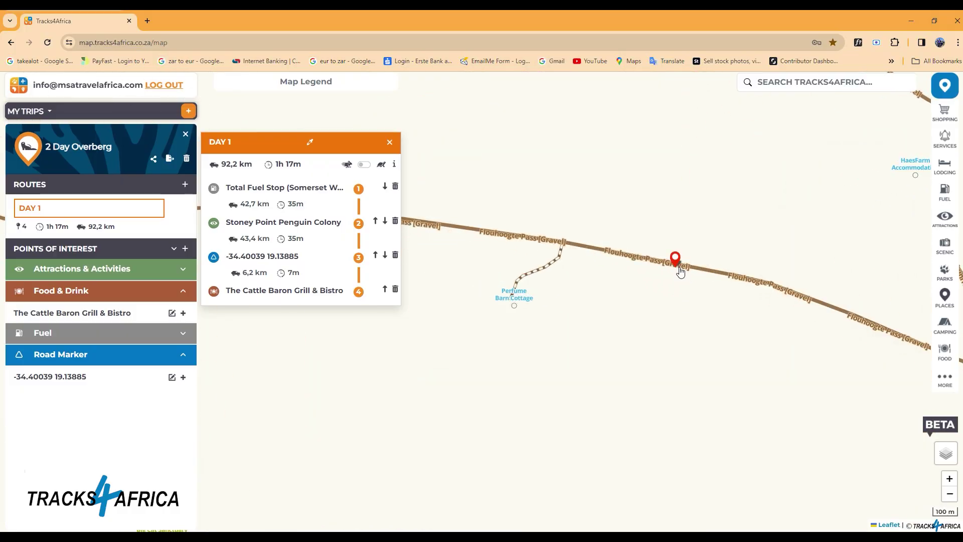
click(675, 258)
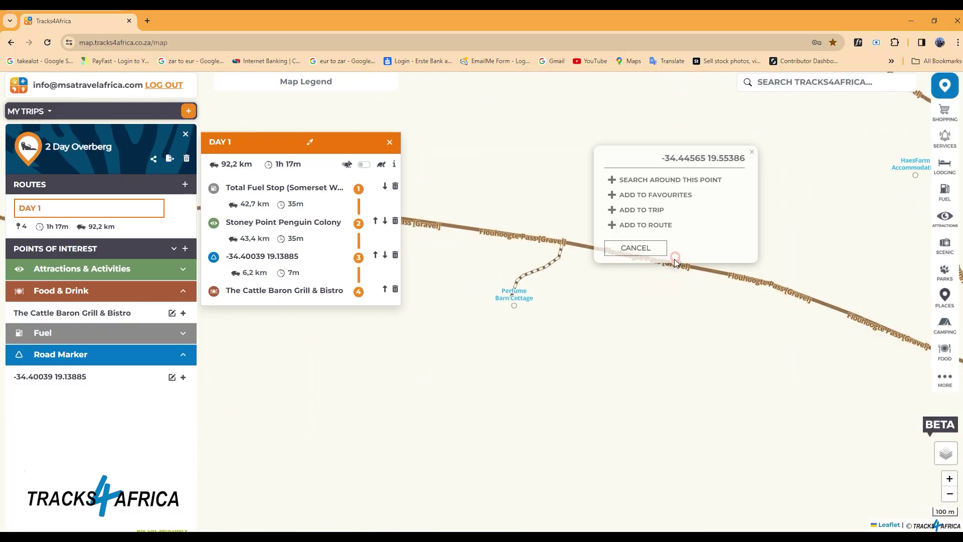
click(649, 226)
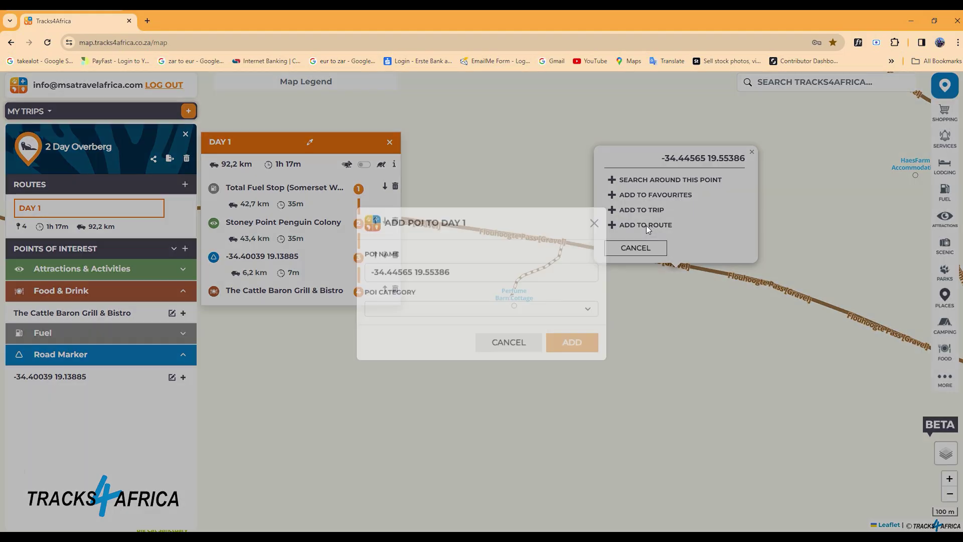
click(476, 327)
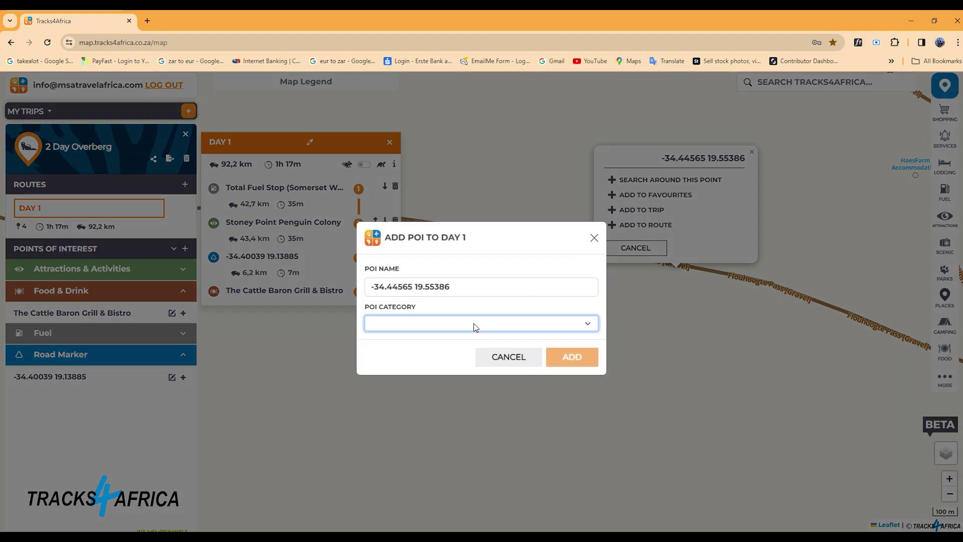
click(415, 447)
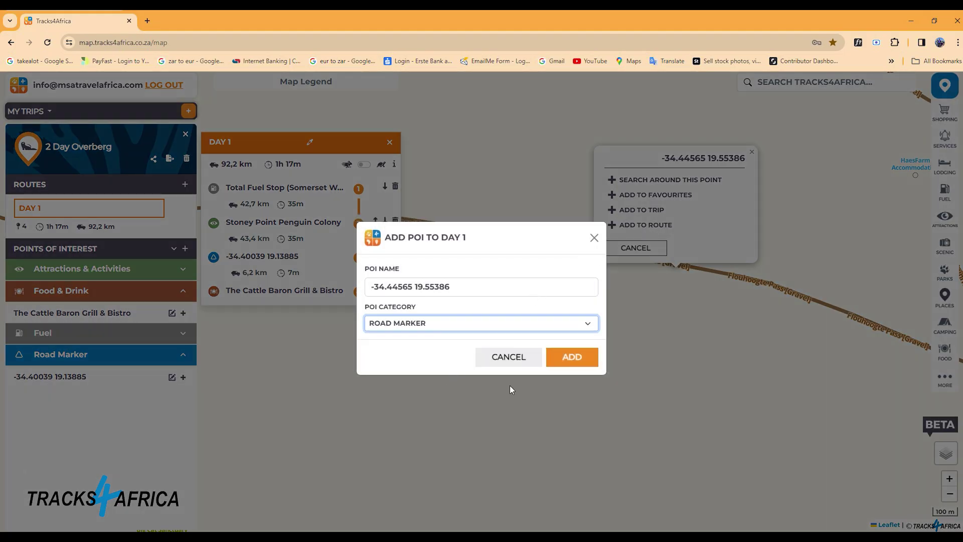
click(572, 361)
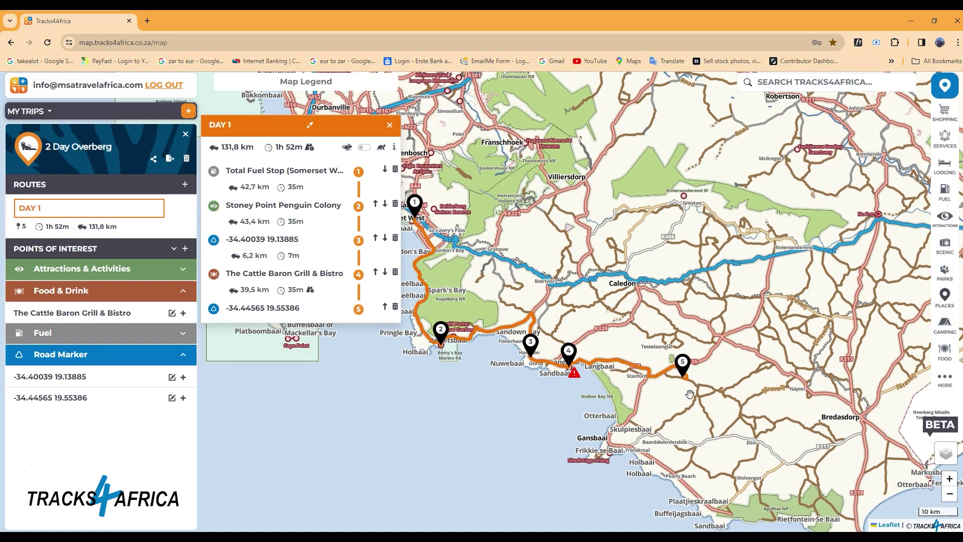
- Delete stop 5 (-34.44565 19.55386) from Day 1
scroll(688, 394, up, 2)
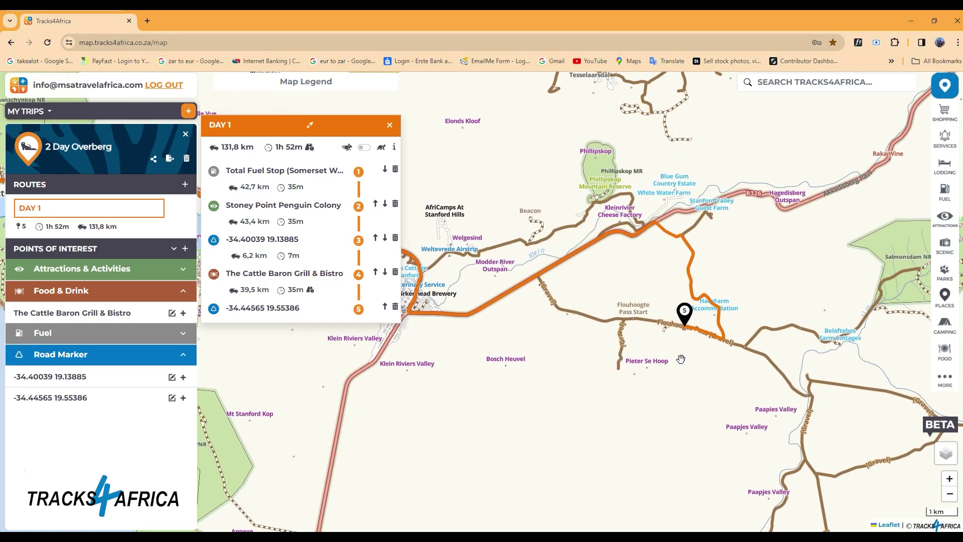
scroll(674, 377, up, 1)
scroll(702, 373, up, 1)
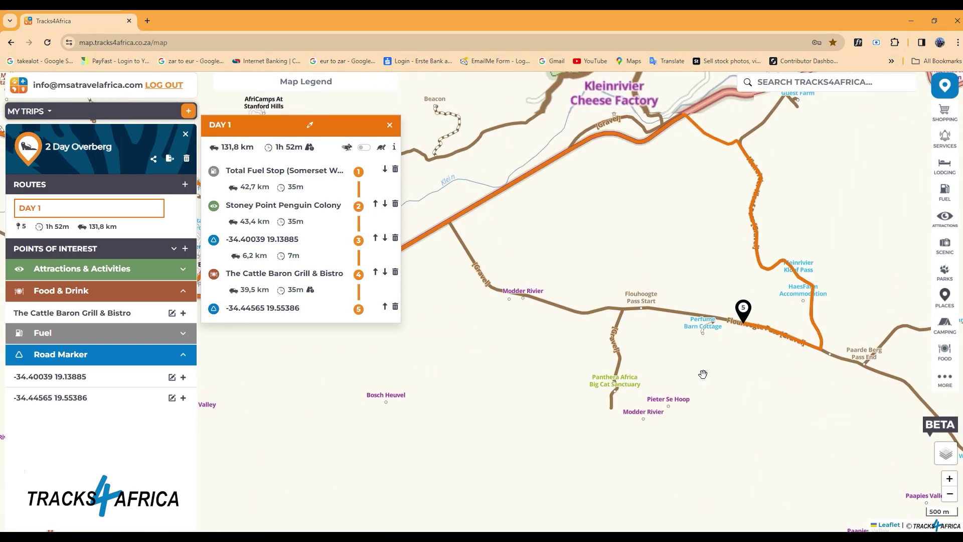
click(395, 307)
- Add -34.43652 19.50743 on the gravel road as Road Marker stop 5, giving 121,7 km
scroll(440, 284, up, 2)
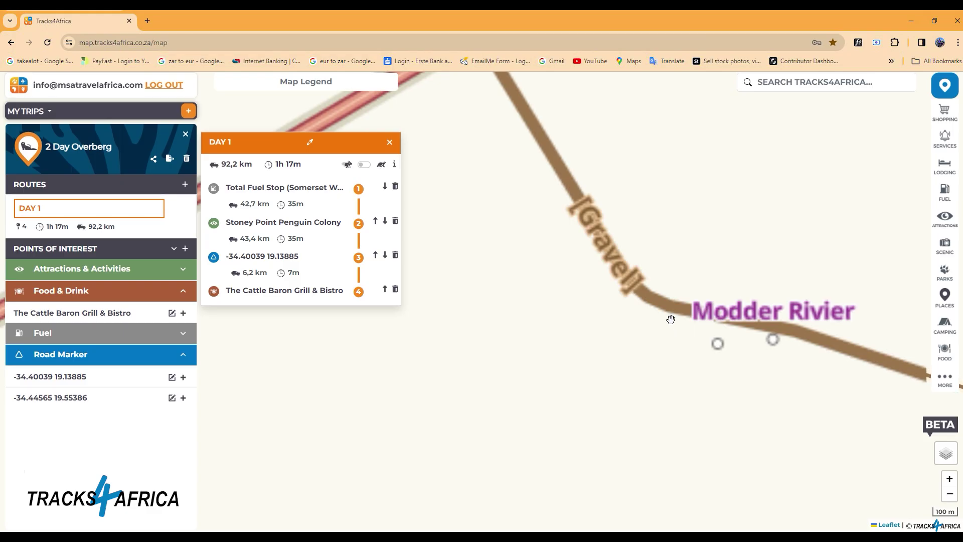
click(572, 184)
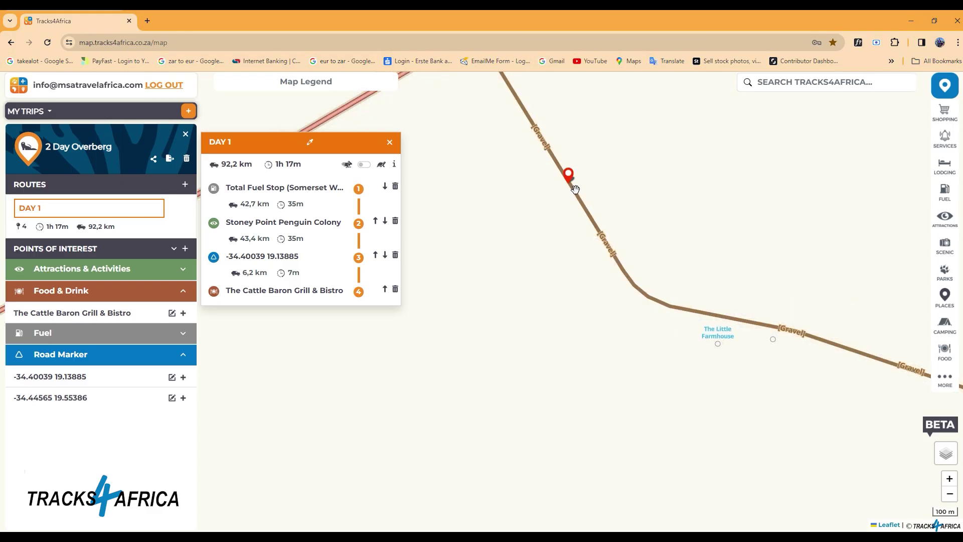
click(538, 142)
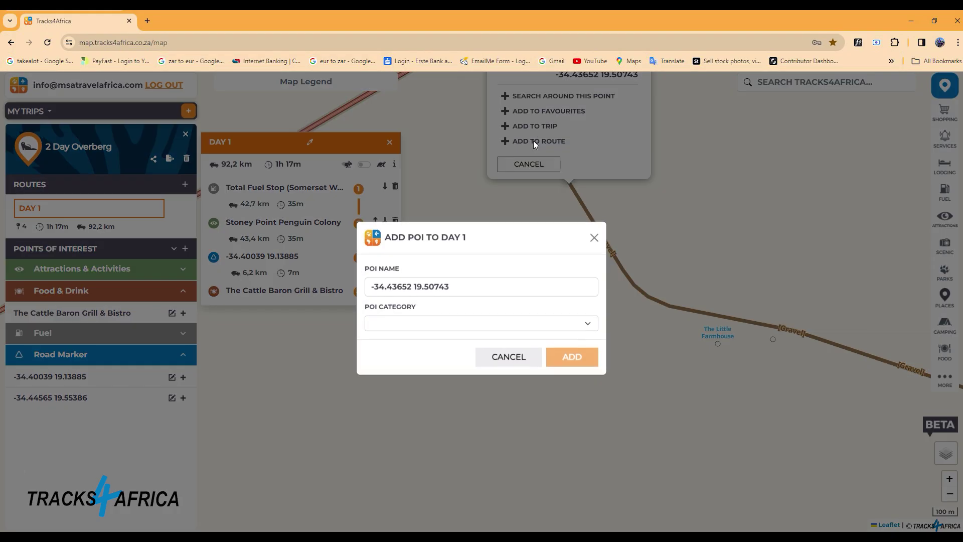
click(496, 325)
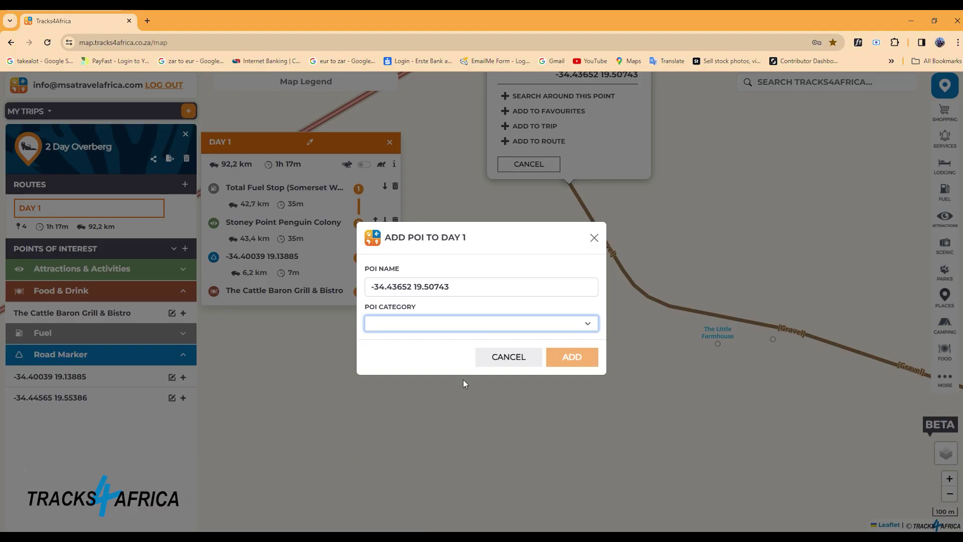
click(415, 446)
click(566, 359)
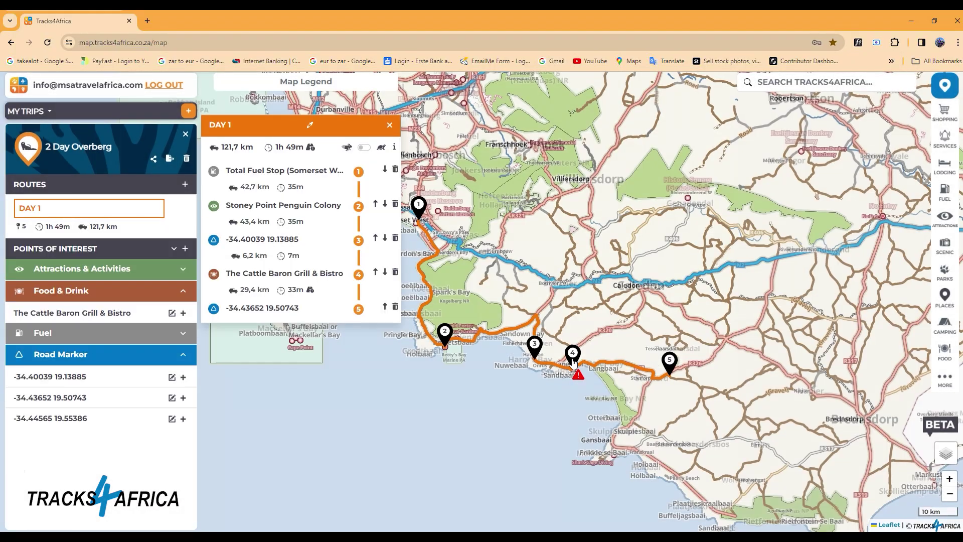
- Add map point -34.58220 19.63772 near Baardscheerders Bosch as Day 1's Road Marker stop 6
scroll(700, 381, up, 3)
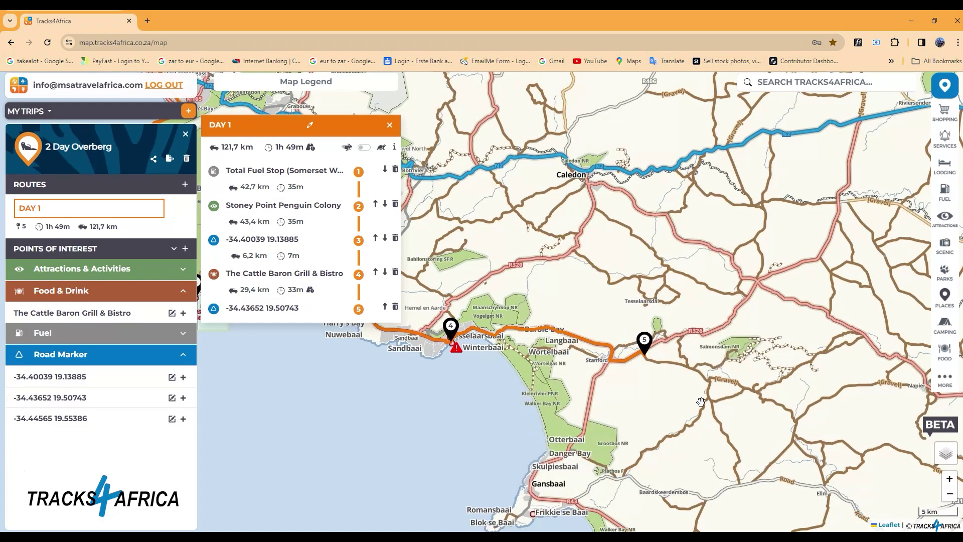
scroll(700, 381, up, 2)
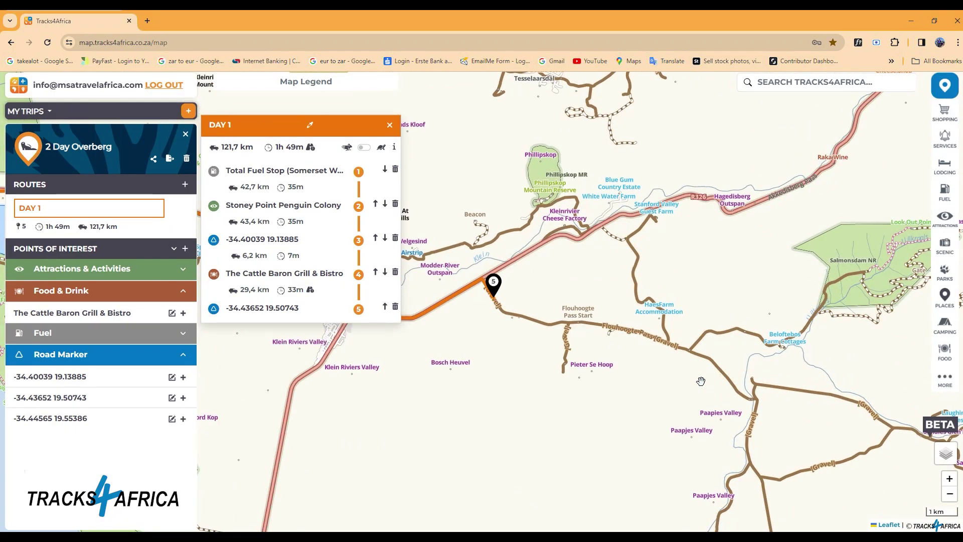
drag(776, 451, 691, 238)
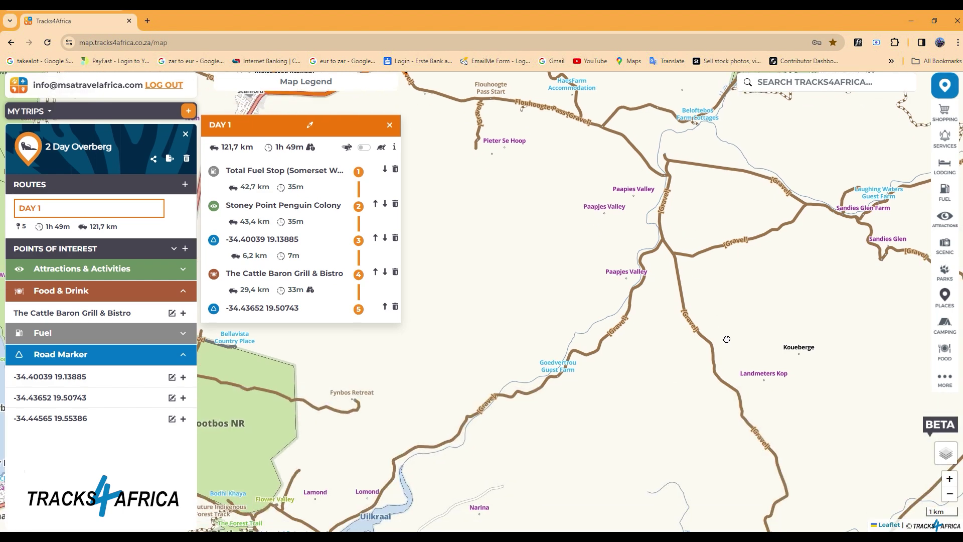
drag(730, 349, 689, 244)
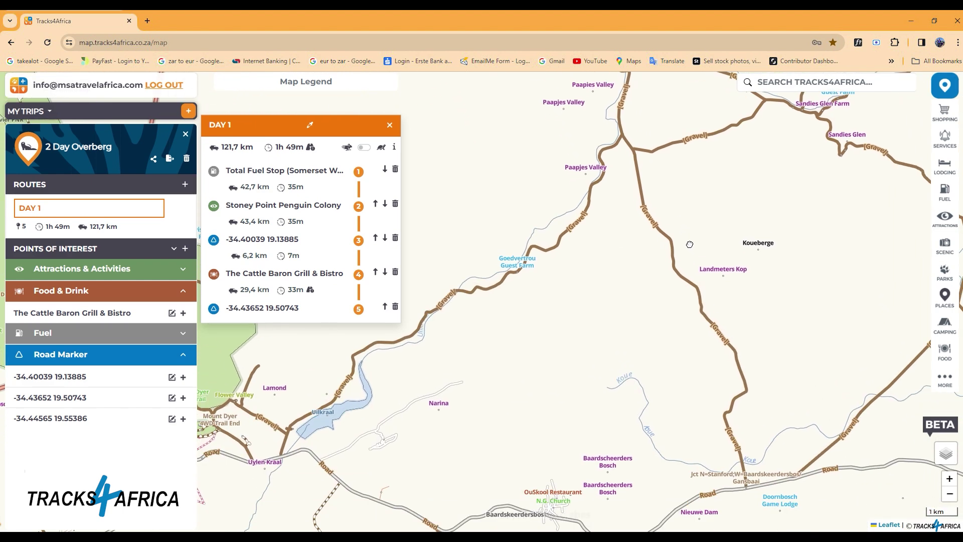
right_click(743, 479)
click(718, 445)
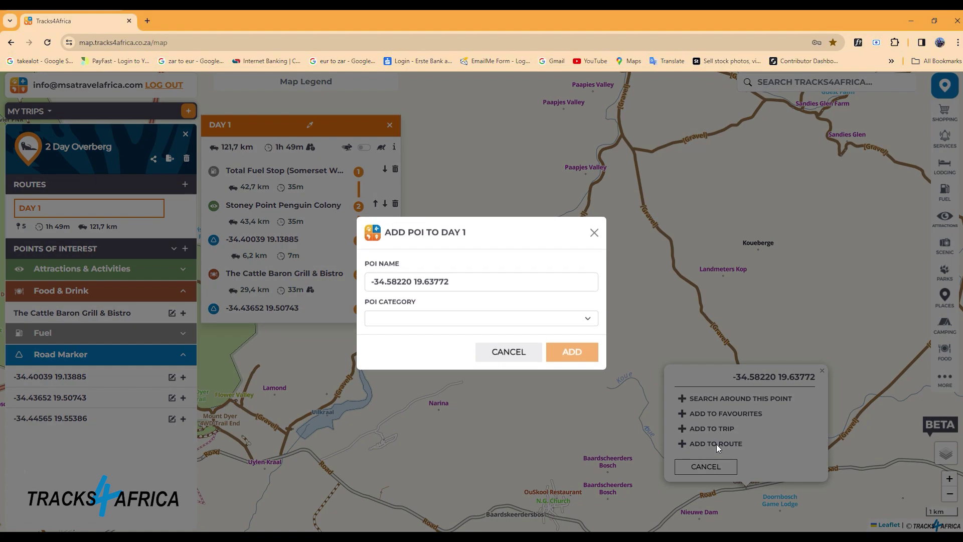
click(527, 329)
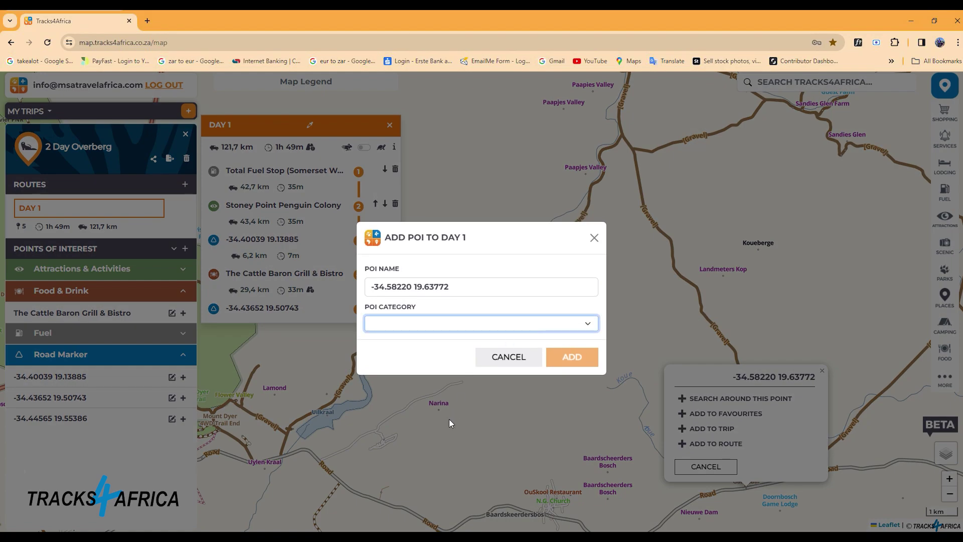
click(429, 450)
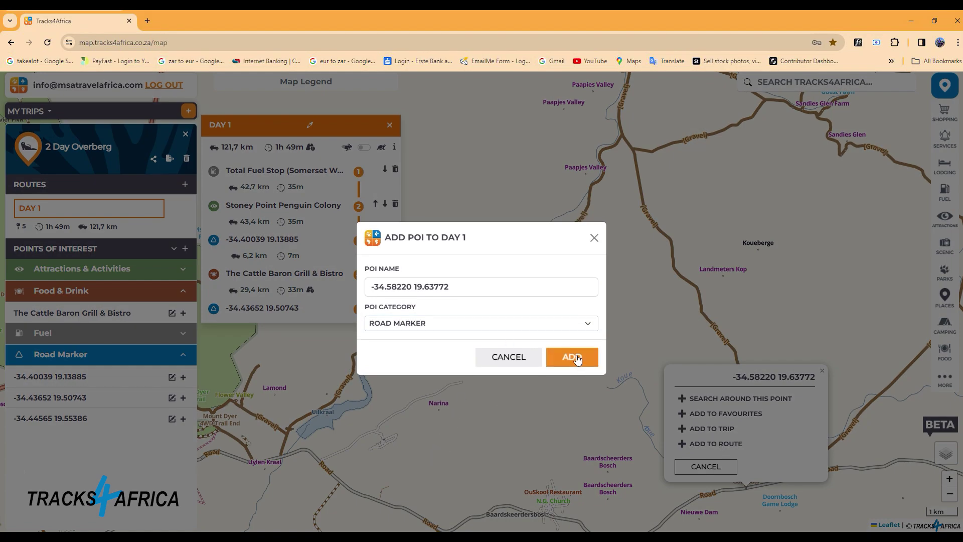
click(572, 357)
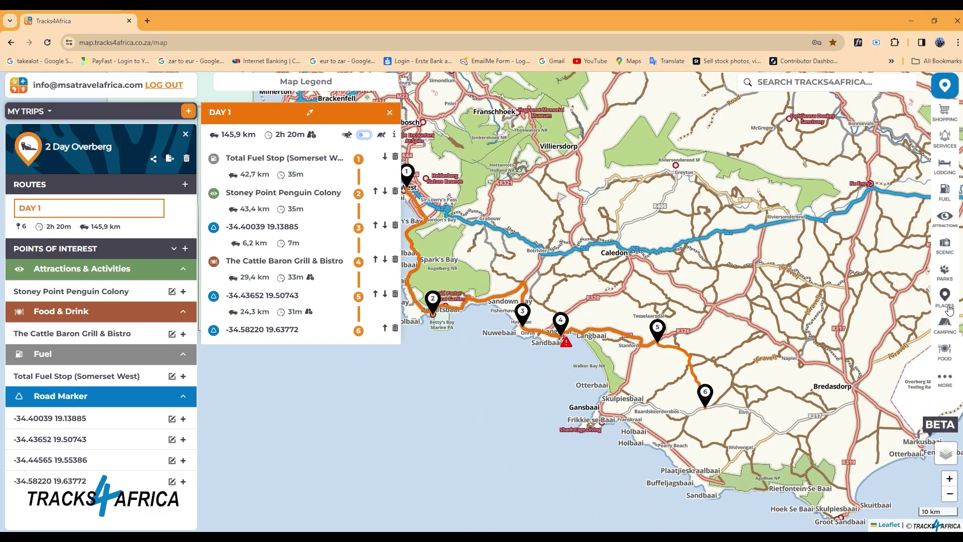
- Turn on the Lodging layer, search 'agulhas', and open Cape Agulhas Backpackers' details
click(945, 165)
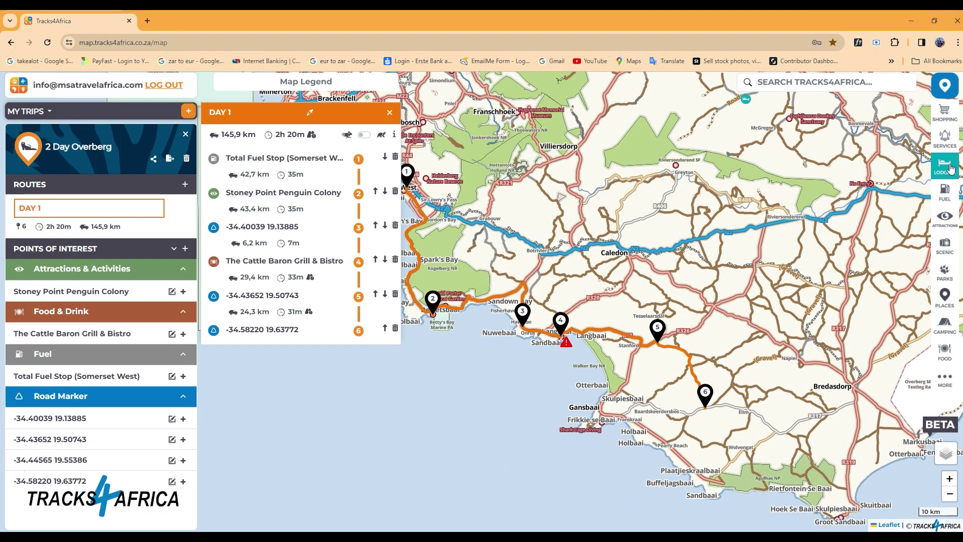
click(809, 85)
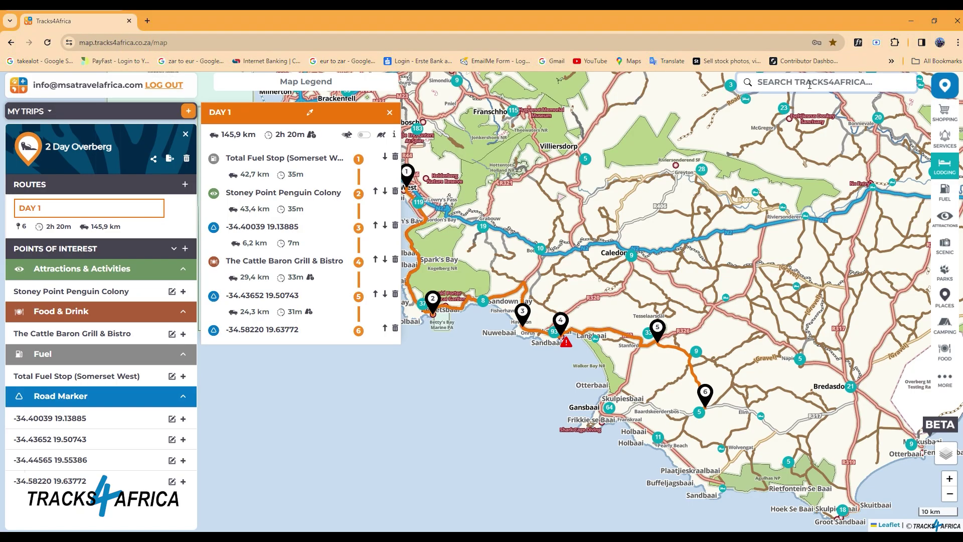
text(agulhas)
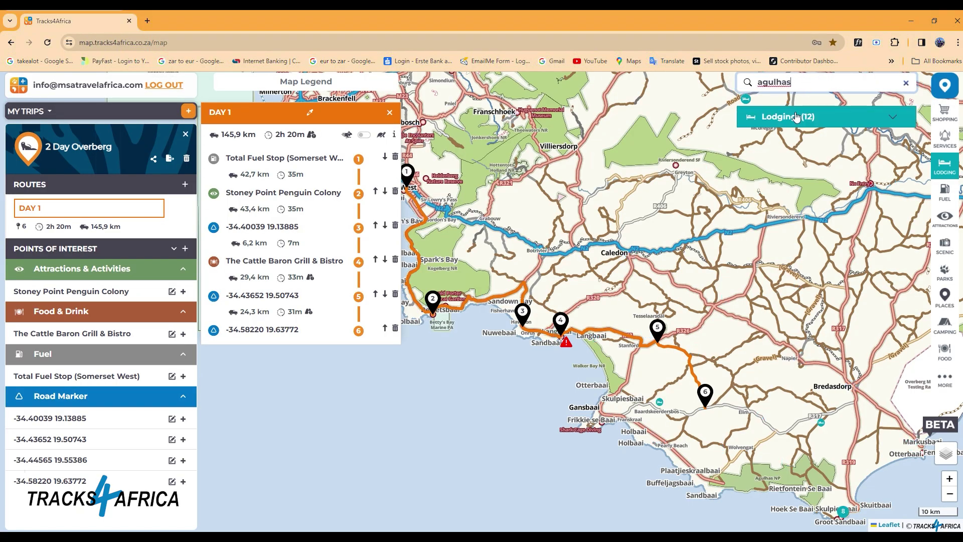
click(794, 118)
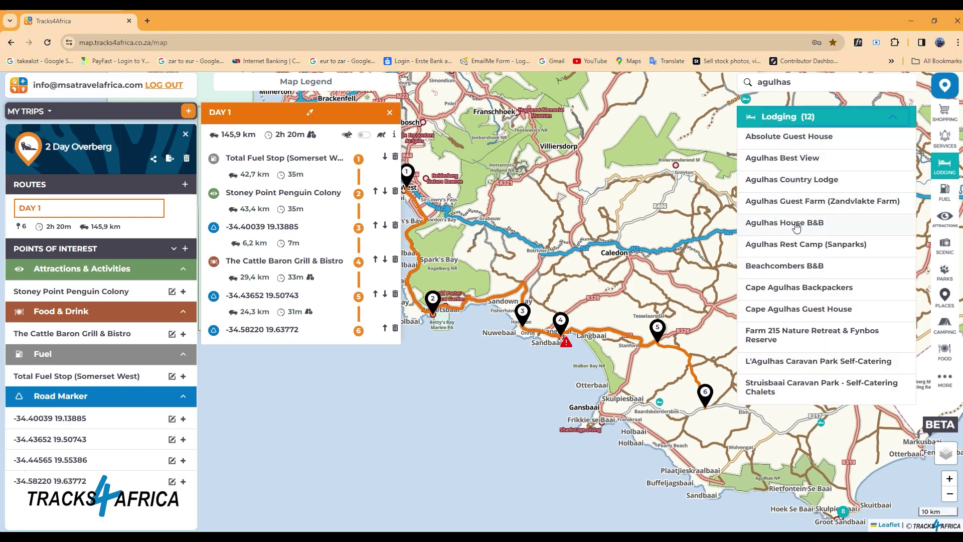
click(793, 290)
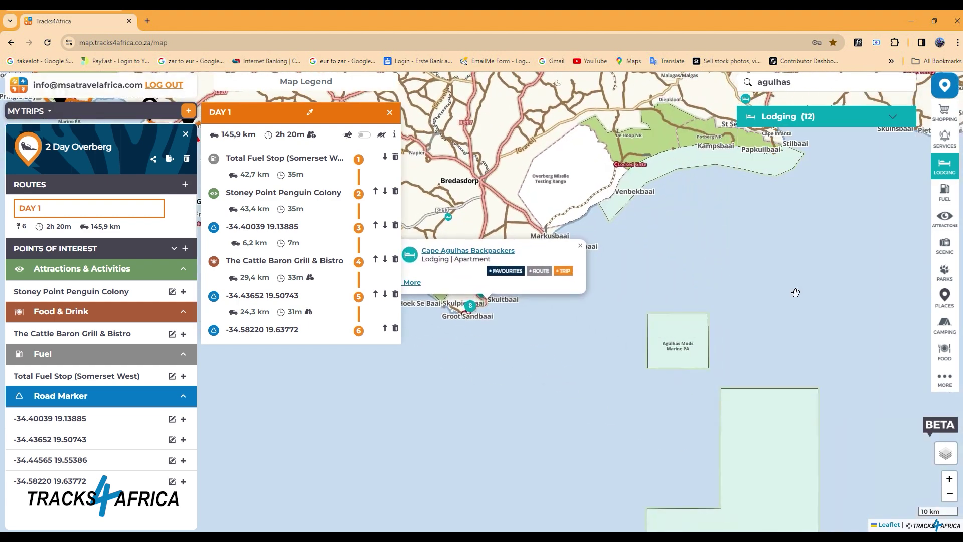
- Add Cape Agulhas Backpackers as Day 1's stop 7 and review the route summary
click(541, 273)
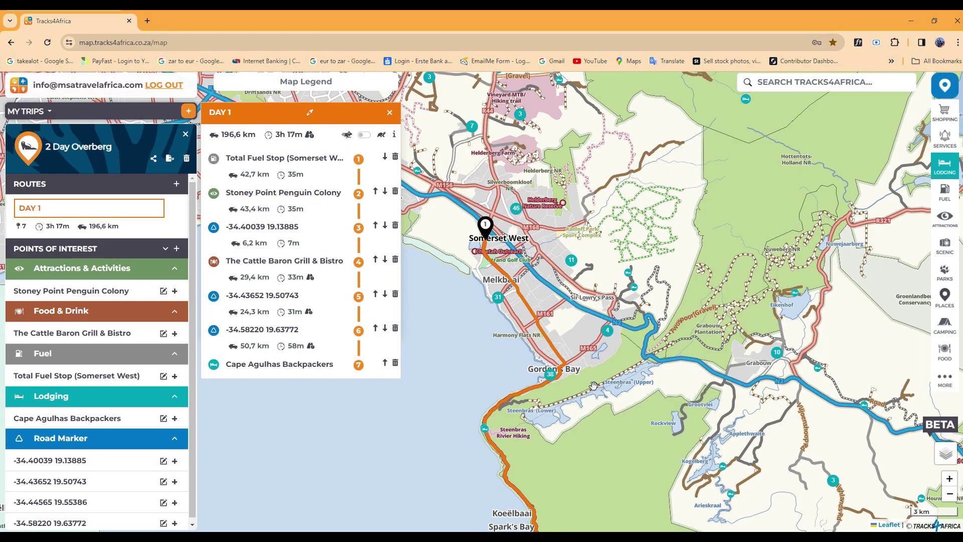
drag(672, 431, 612, 243)
drag(576, 388, 632, 302)
drag(784, 409, 624, 322)
mouse_move(838, 399)
mouse_down()
mouse_move(667, 383)
mouse_move(599, 362)
mouse_move(410, 394)
mouse_up()
mouse_move(832, 420)
mouse_down()
mouse_move(569, 290)
mouse_move(455, 123)
mouse_up()
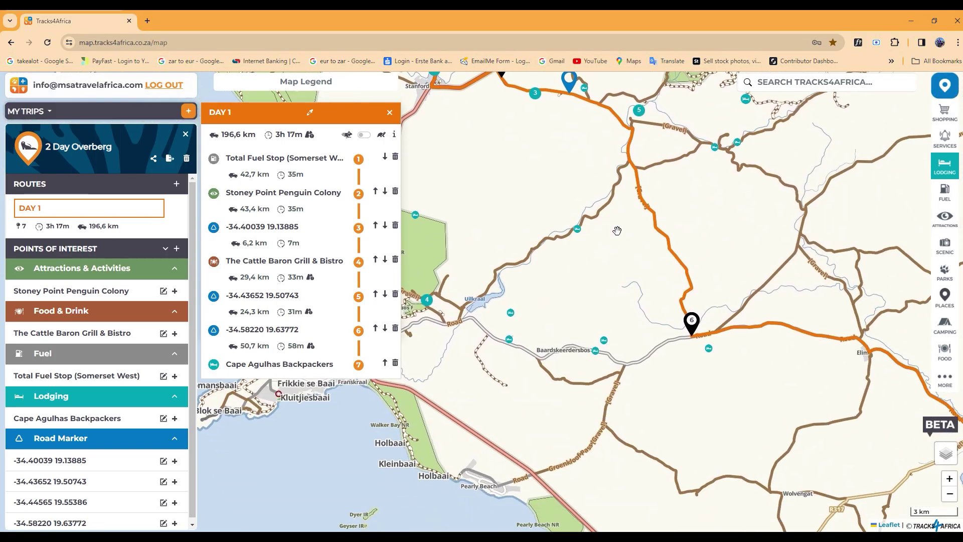
scroll(558, 315, down, 3)
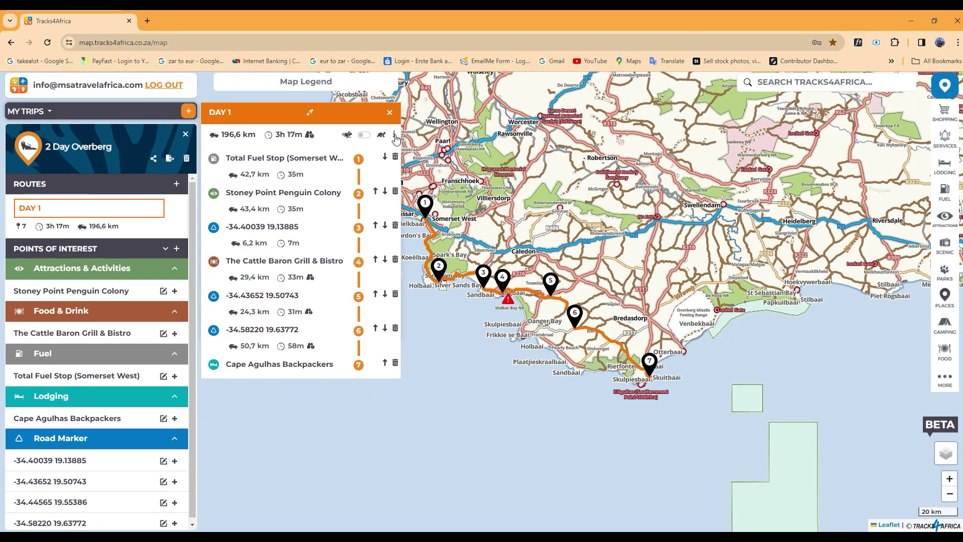
click(395, 137)
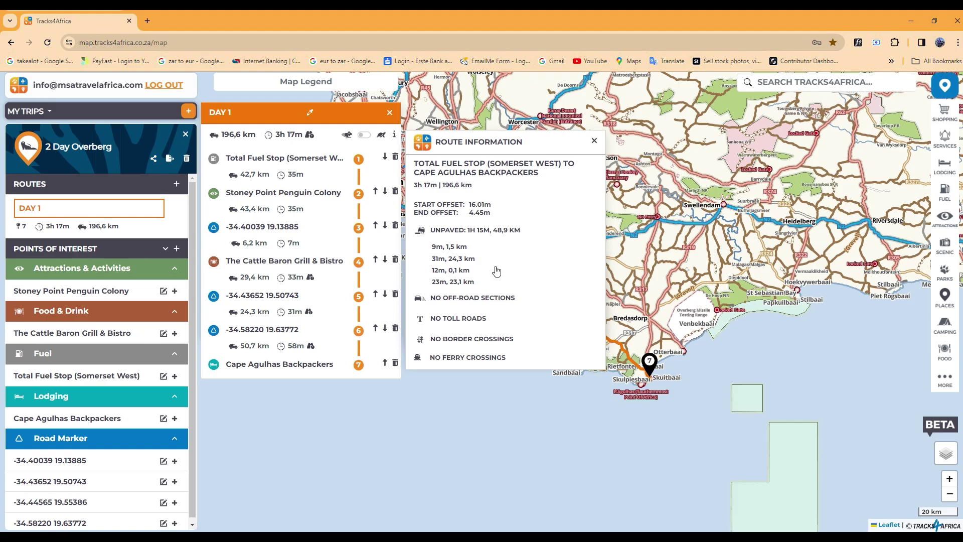
click(441, 251)
- Export the 2 Day Overberg trip as a GPX file
click(170, 160)
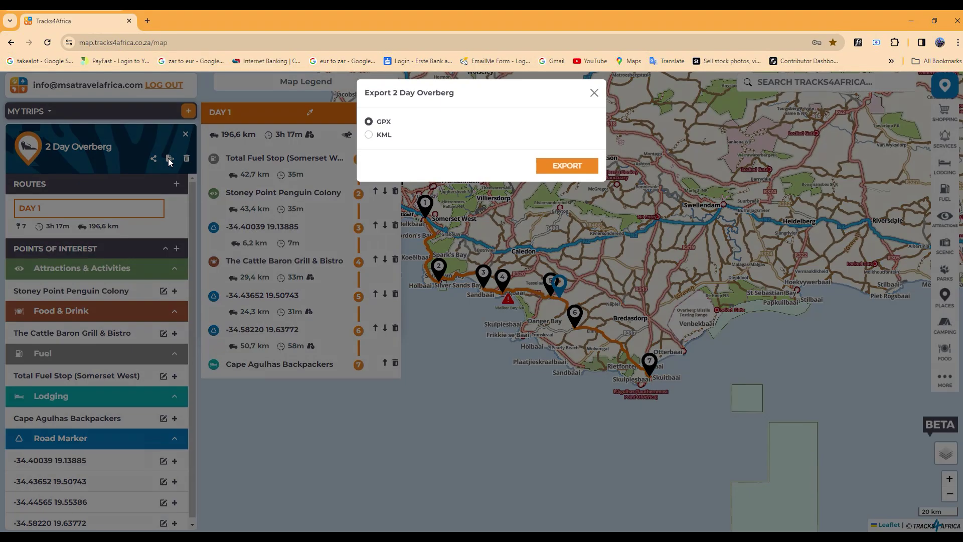
click(369, 135)
click(369, 121)
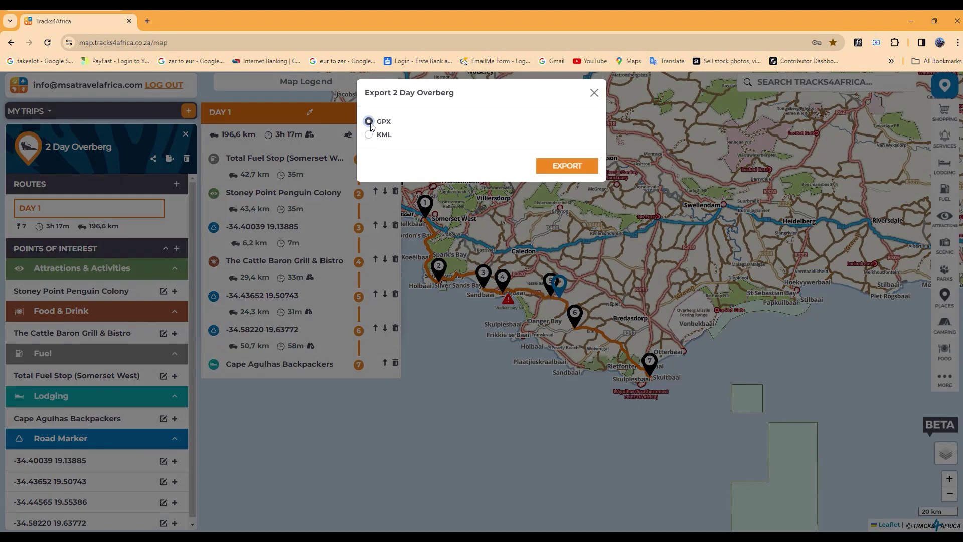
click(569, 167)
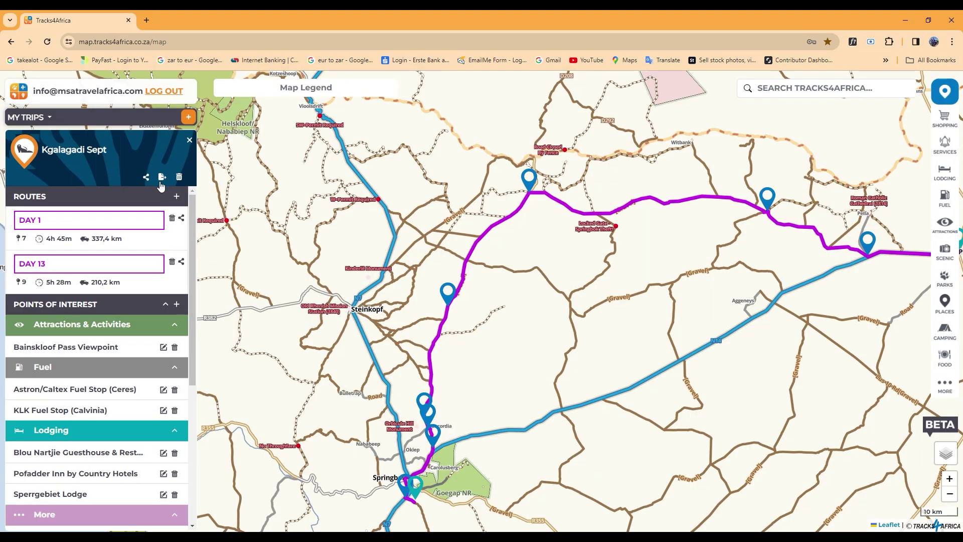
- Copy the Kgalagadi Sept trip's share link, then show another trip's Day 4 route
click(147, 177)
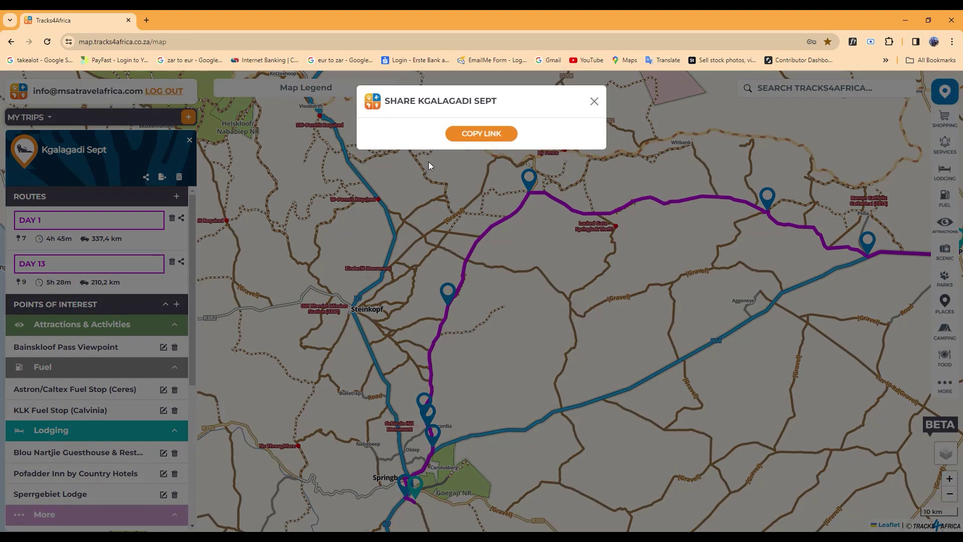
click(477, 135)
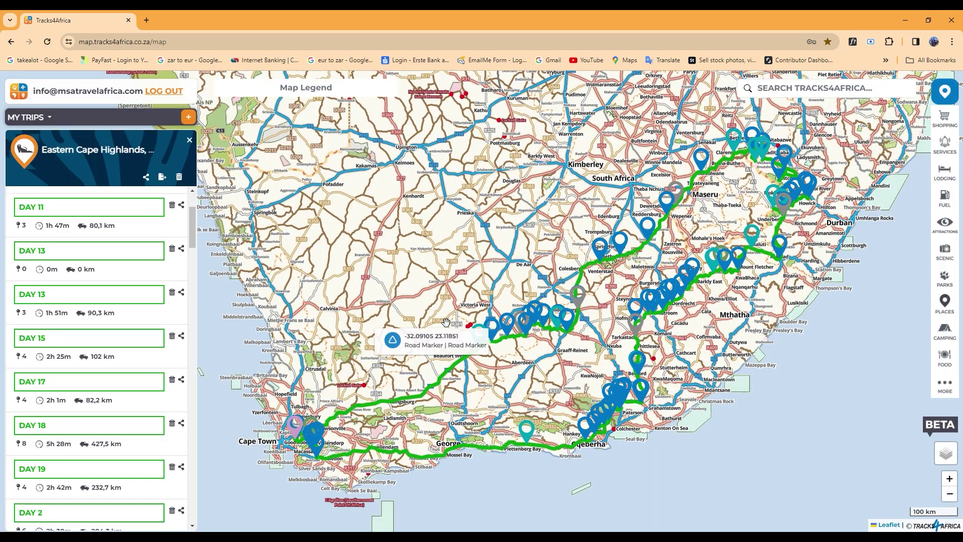
drag(194, 225, 185, 278)
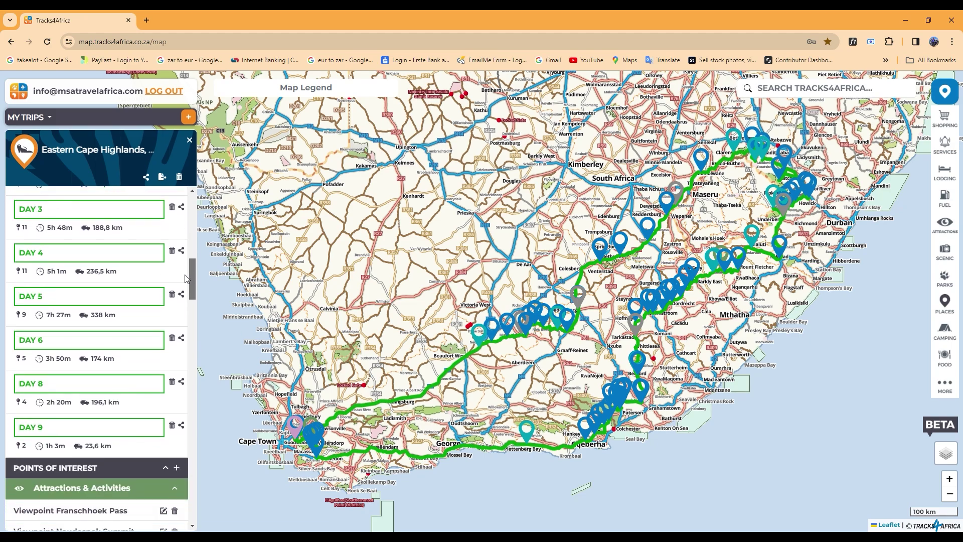
click(67, 257)
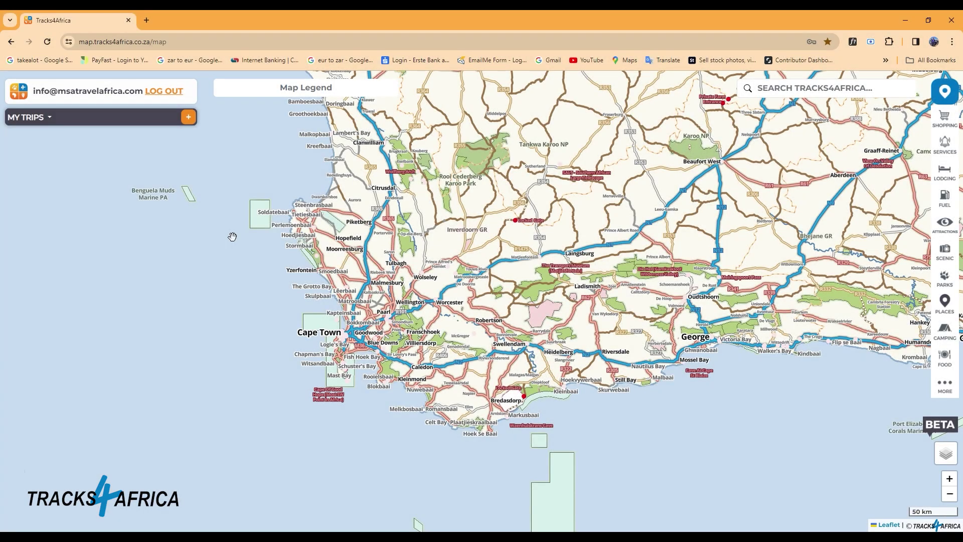
- Open the saved Honda Thailand trip and review its DAY 1 route waypoints
click(46, 122)
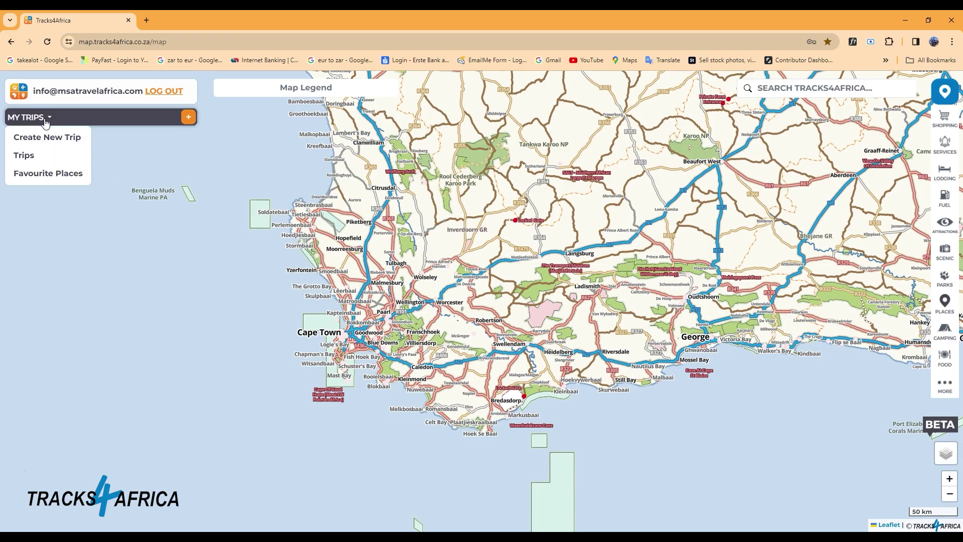
click(35, 156)
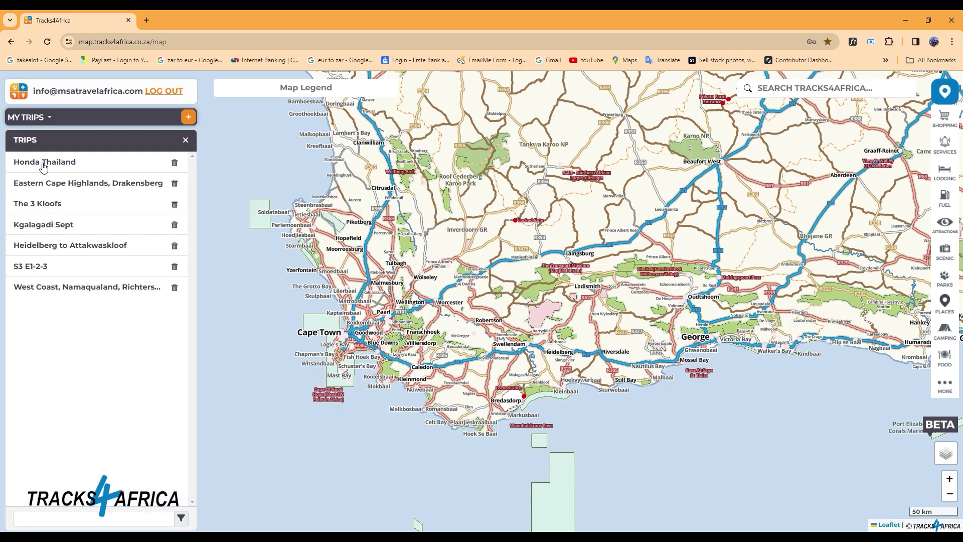
click(43, 162)
scroll(417, 305, down, 2)
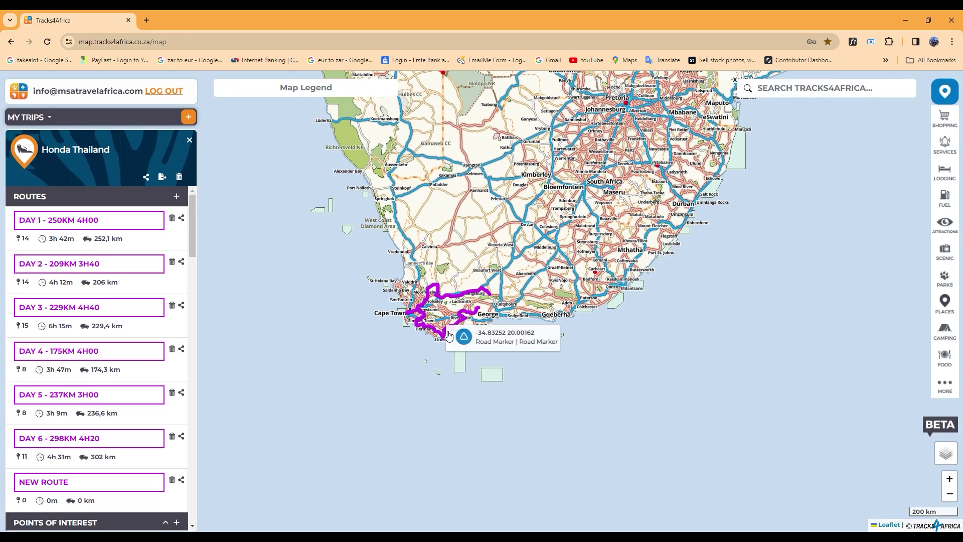
scroll(448, 338, up, 3)
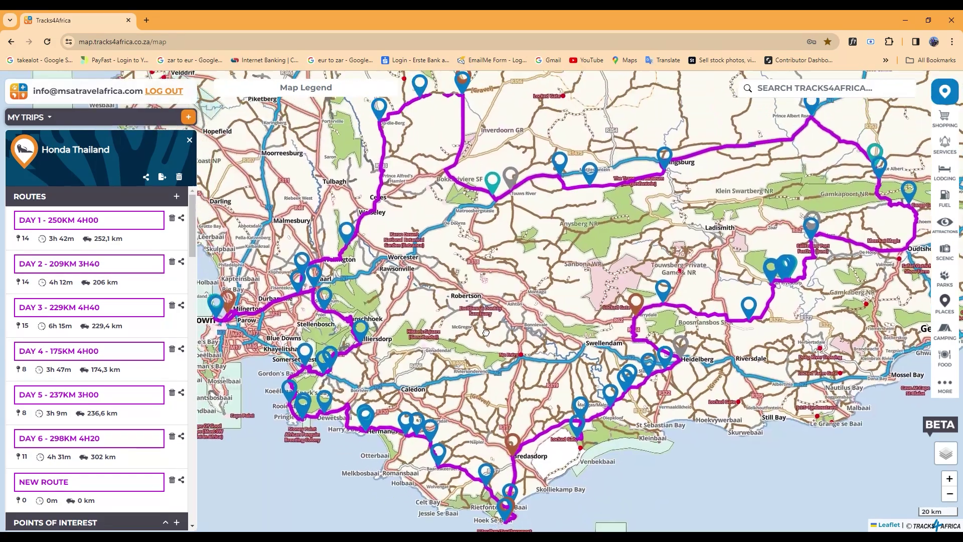
click(107, 221)
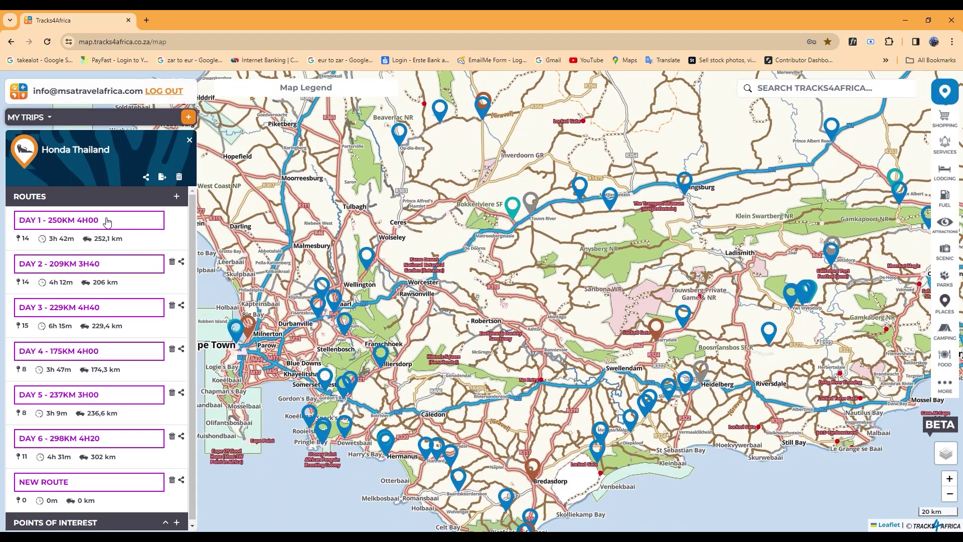
scroll(275, 290, down, 2)
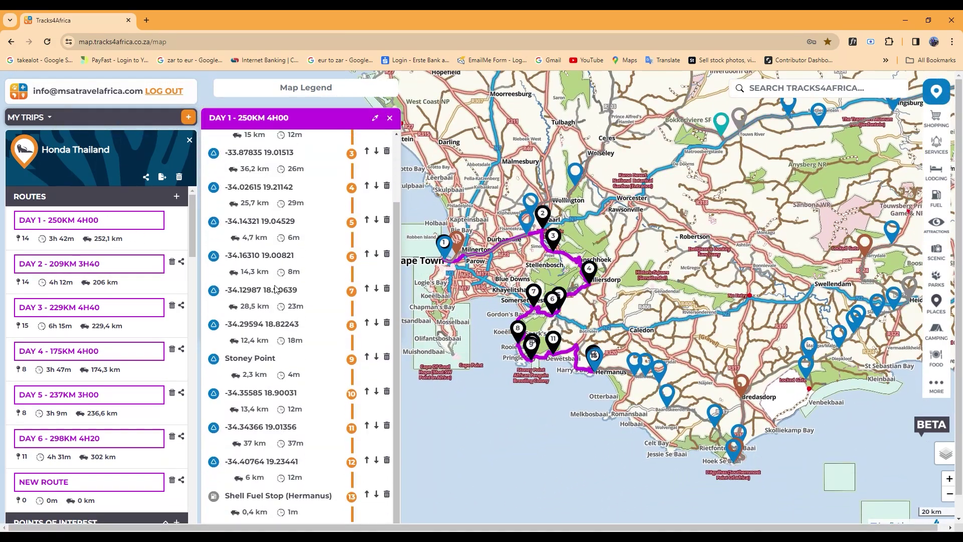
scroll(279, 289, up, 2)
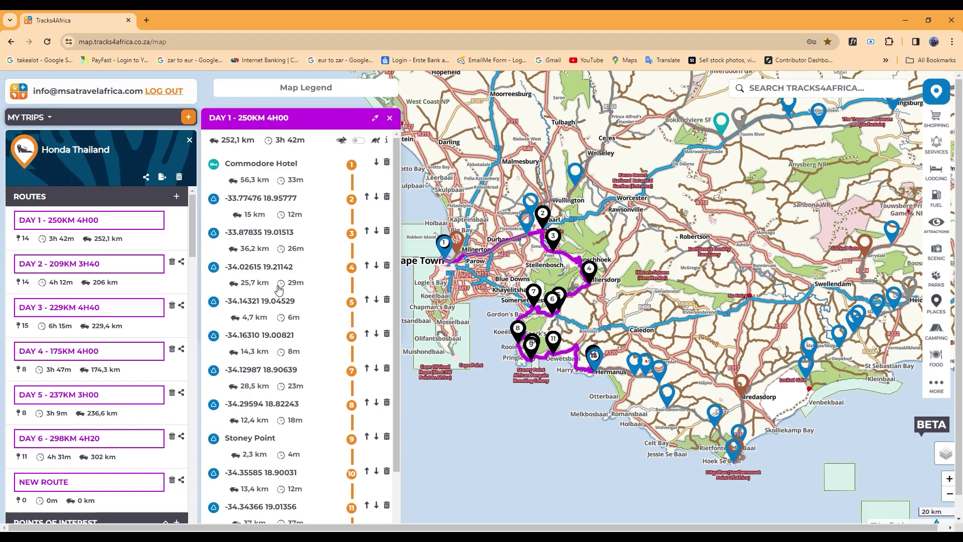
click(391, 119)
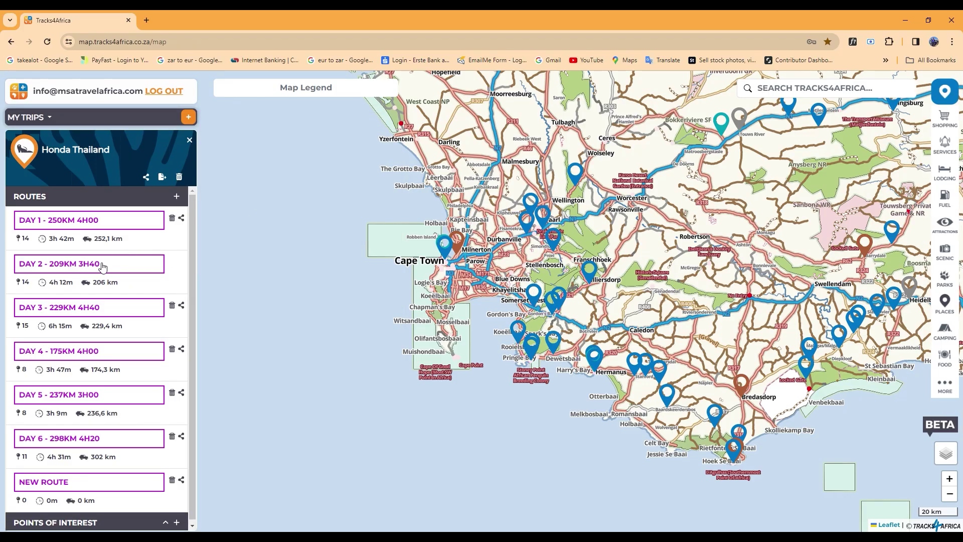
- Review the DAY 2 route around Struisbaai and L'Agulhas on the map, then close it
click(88, 264)
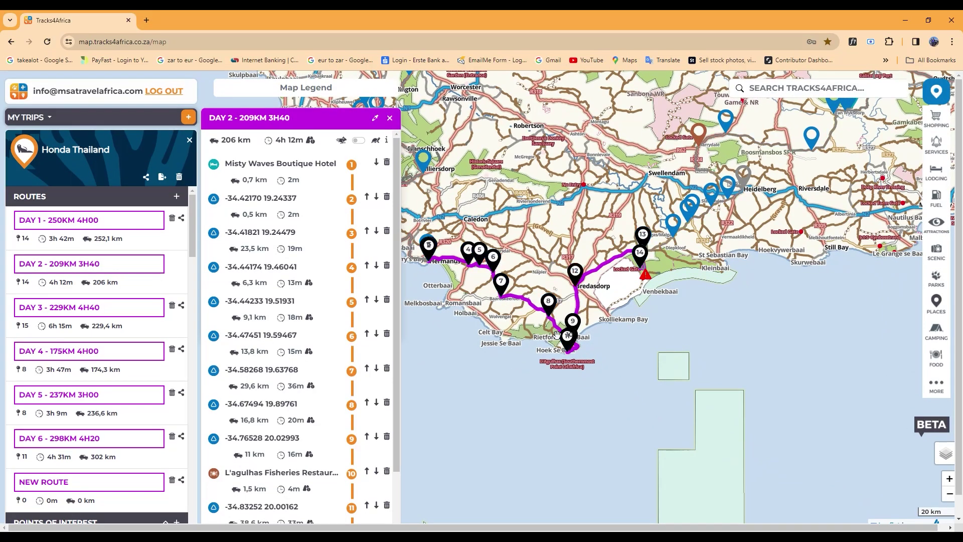
scroll(543, 328, up, 5)
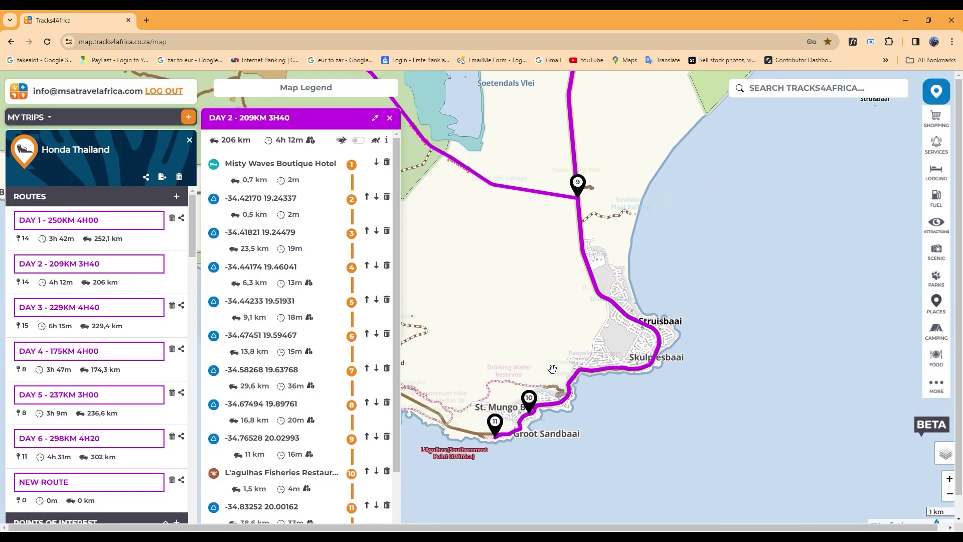
drag(552, 370, 667, 287)
drag(661, 214, 664, 281)
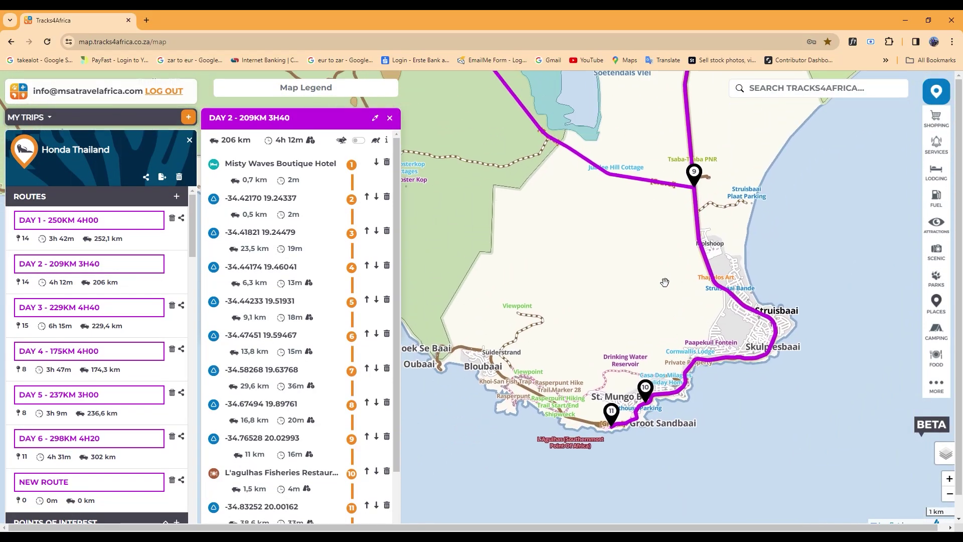
scroll(314, 283, down, 2)
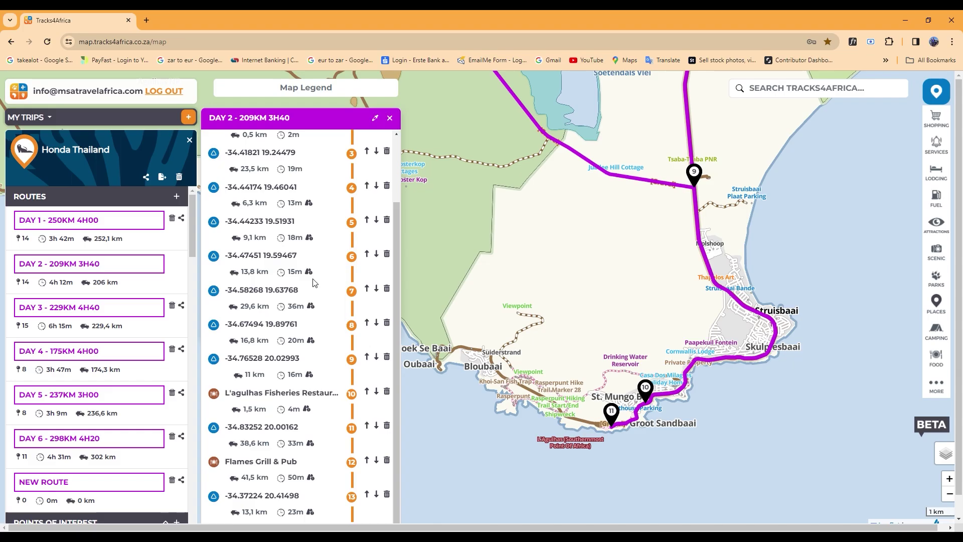
scroll(315, 285, up, 2)
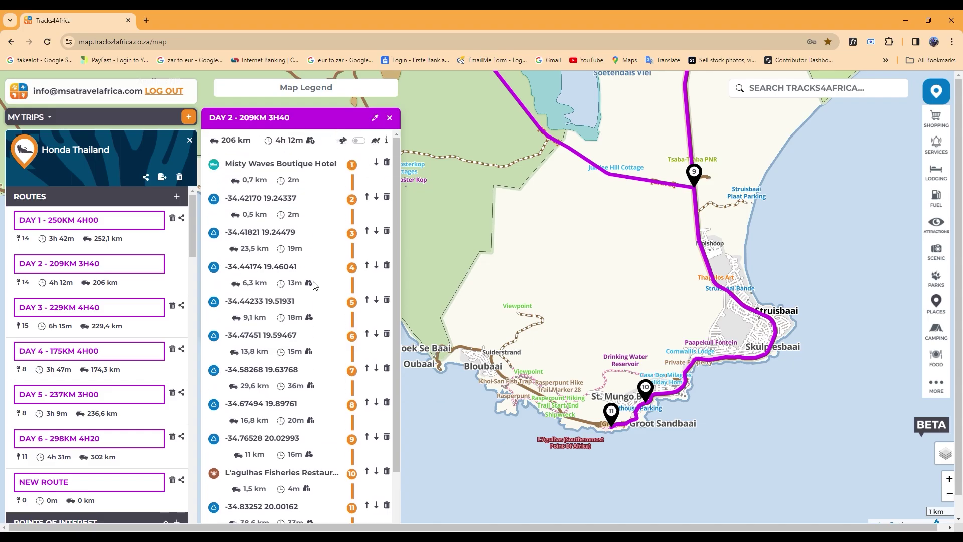
click(390, 118)
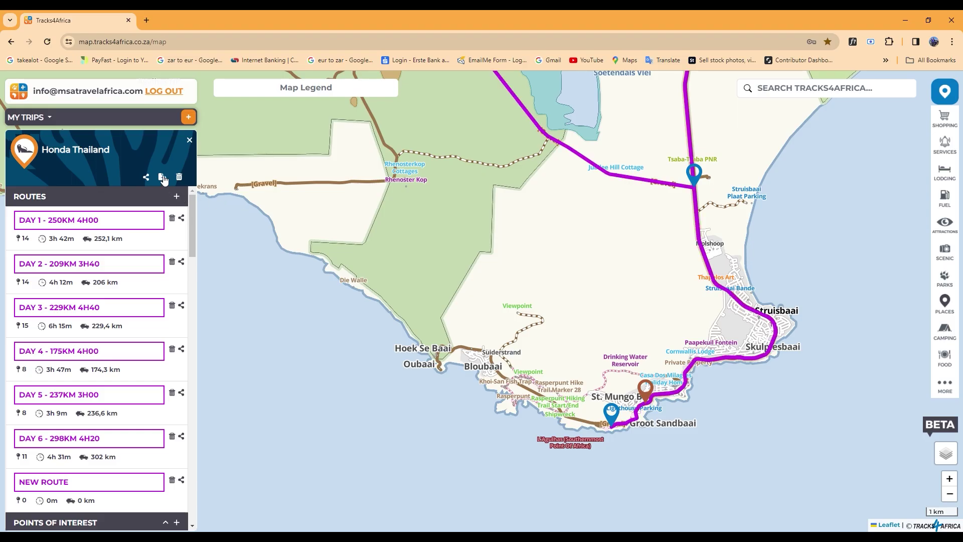
- Check GPX export for Honda Thailand without exporting, then close the trip to list all trips
click(162, 177)
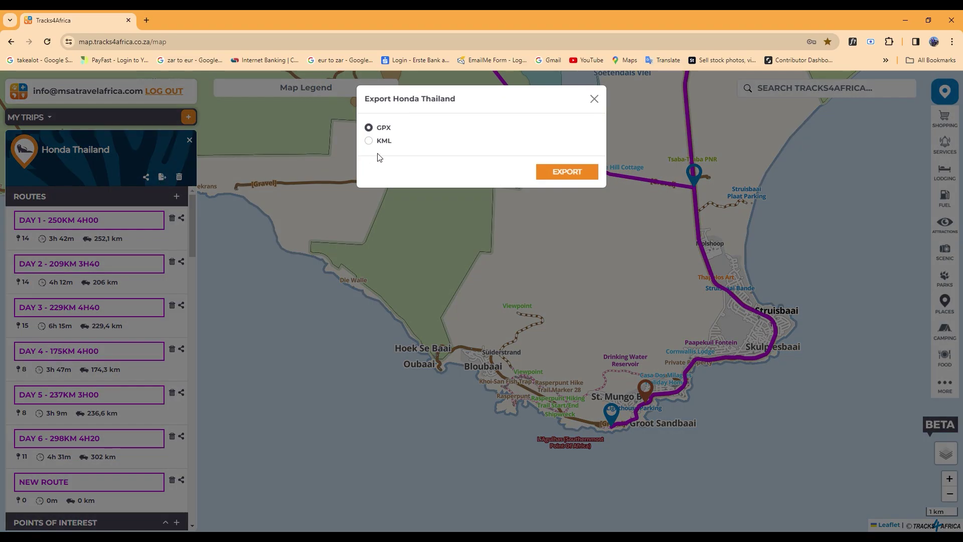
click(370, 128)
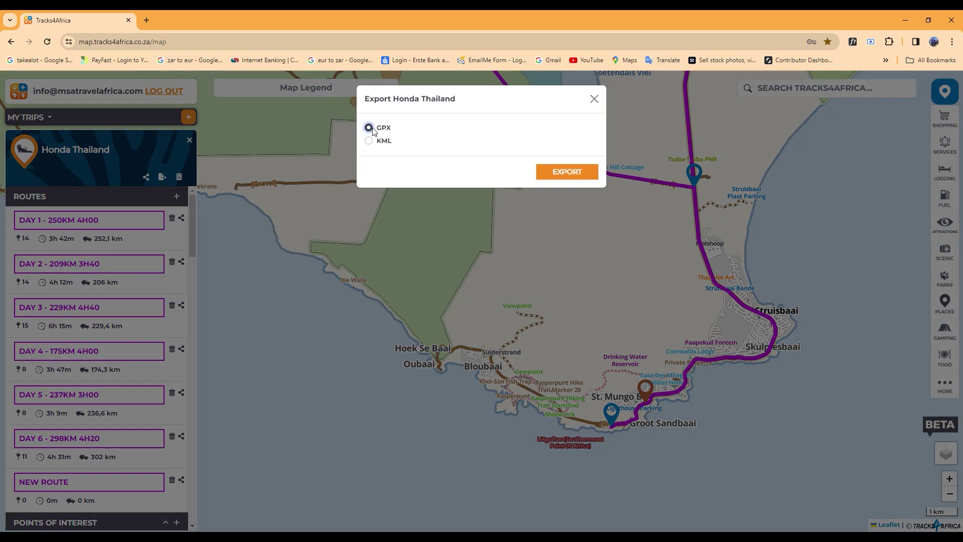
click(595, 100)
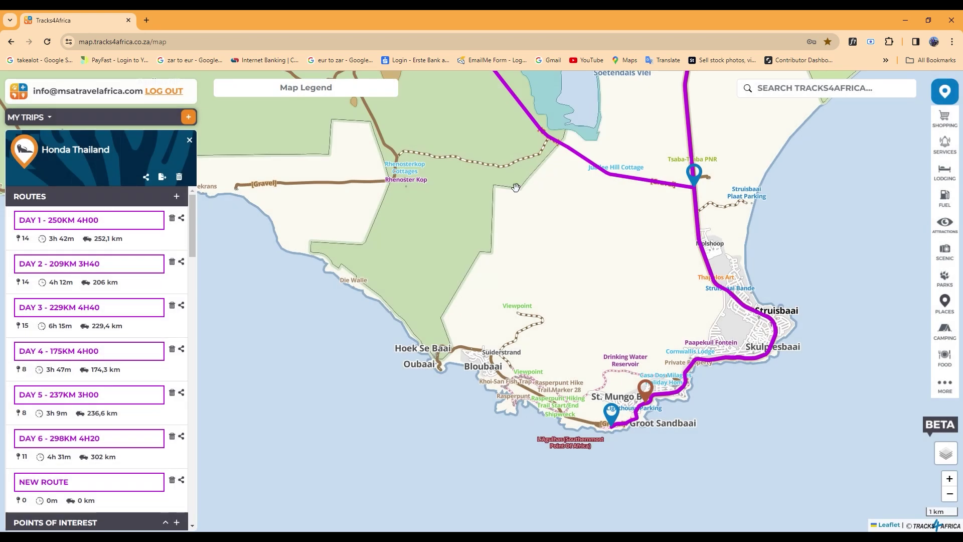
click(189, 140)
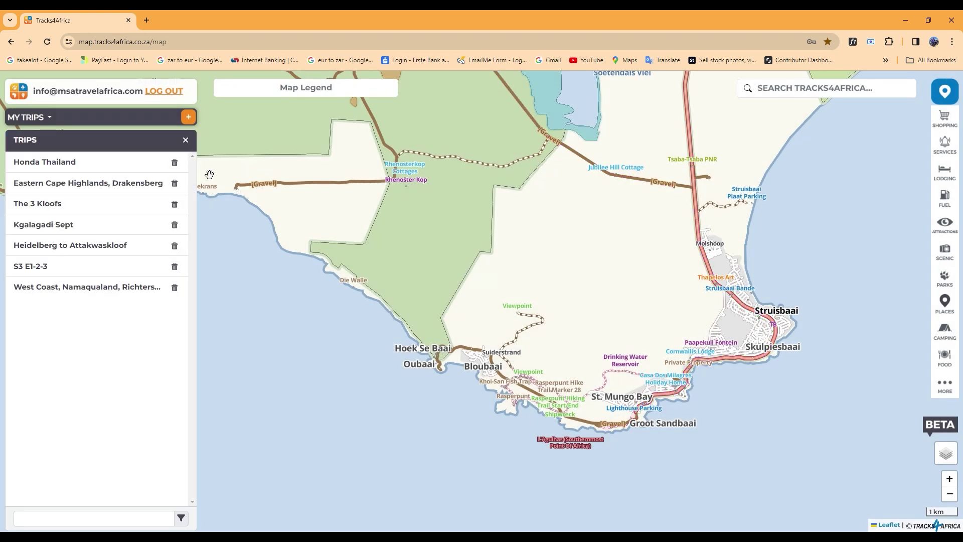
scroll(386, 261, down, 2)
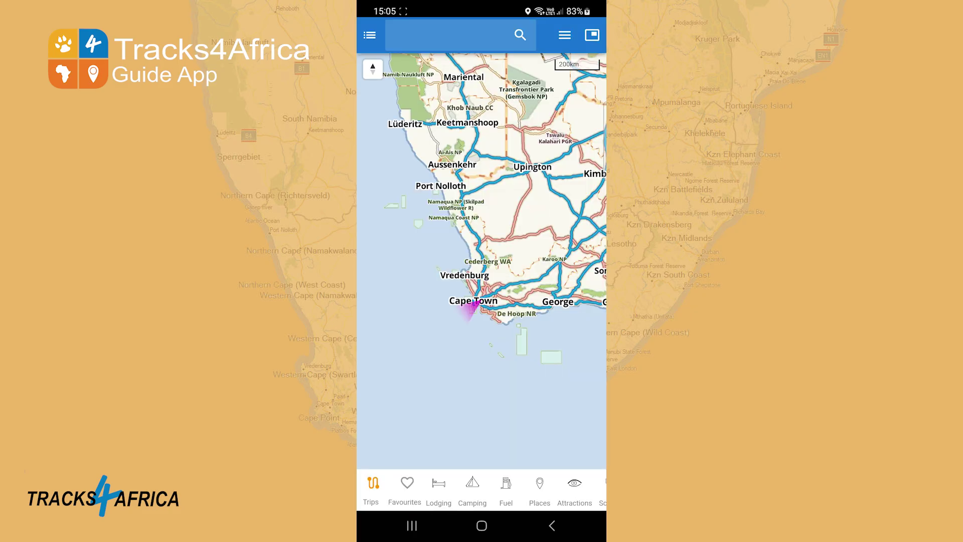
- In My Trips, read trips from the Trip Planner and download the new ones to the phone
click(564, 35)
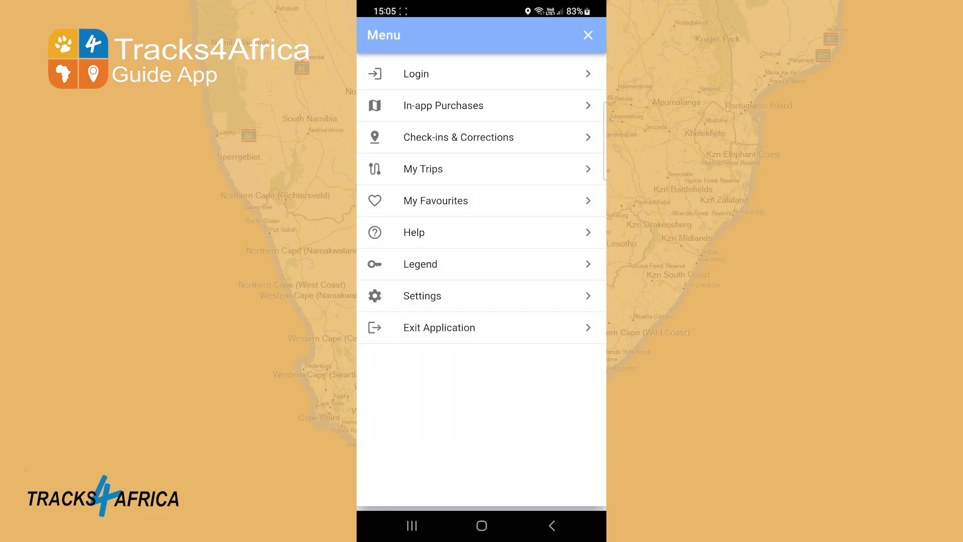
click(423, 168)
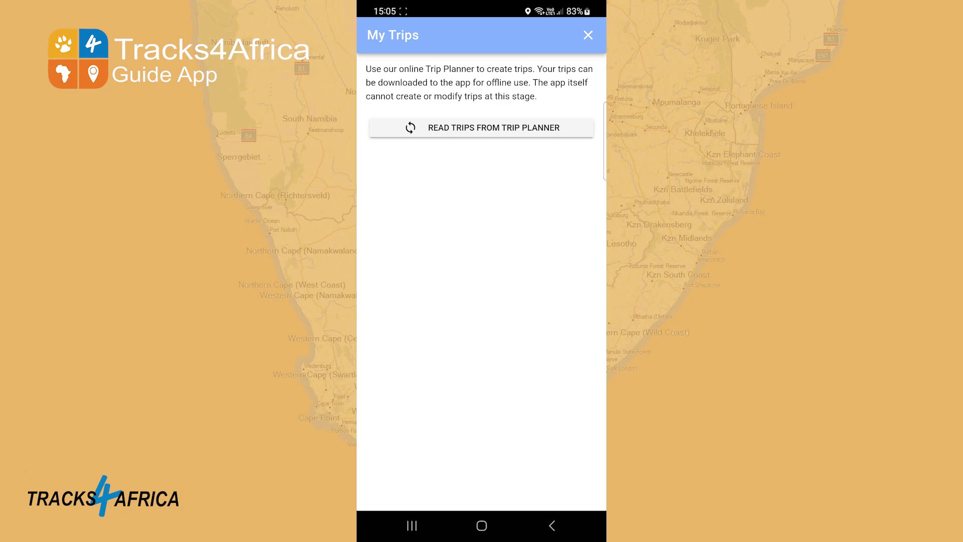
click(481, 127)
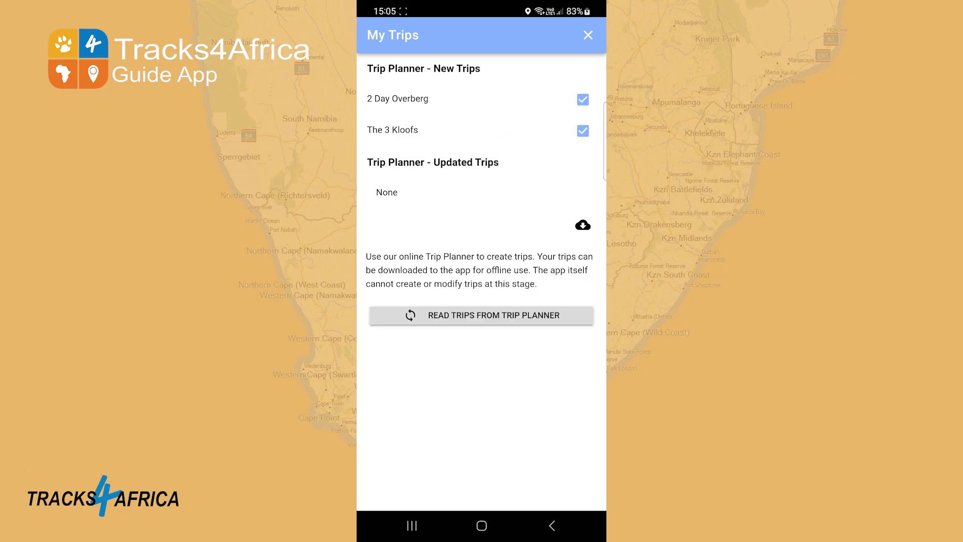
click(582, 225)
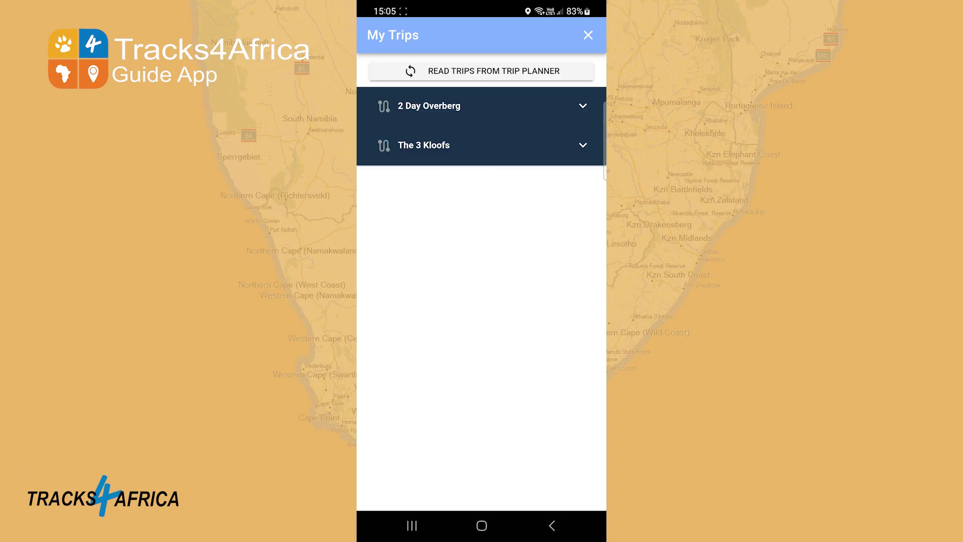
- Make 2 Day Overberg the active trip and browse its 8 trip points and Day 1 route
click(529, 102)
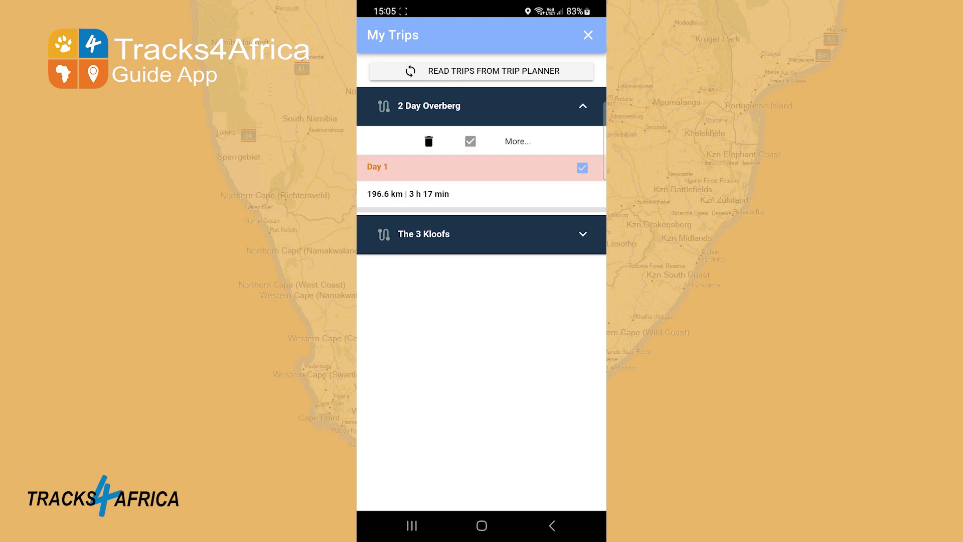
click(470, 141)
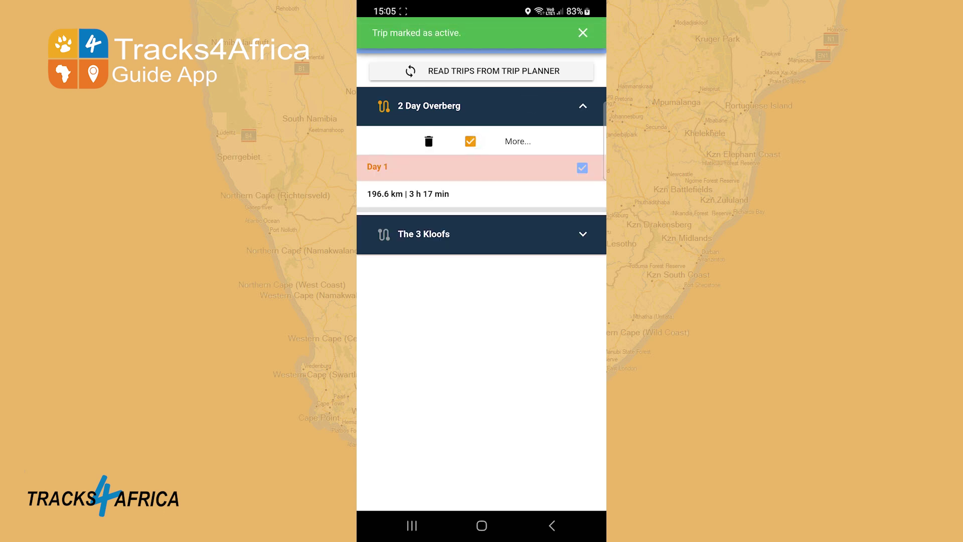
click(524, 138)
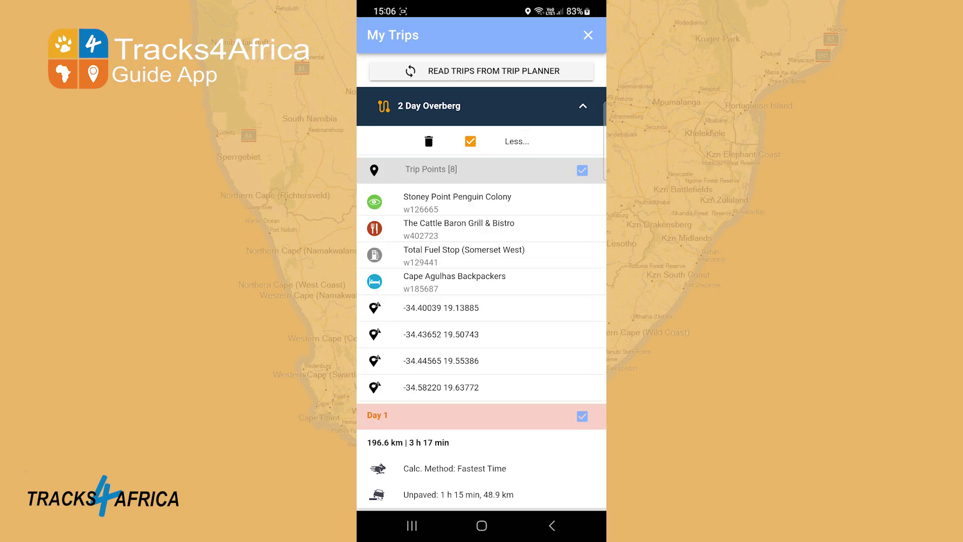
drag(559, 364, 585, 164)
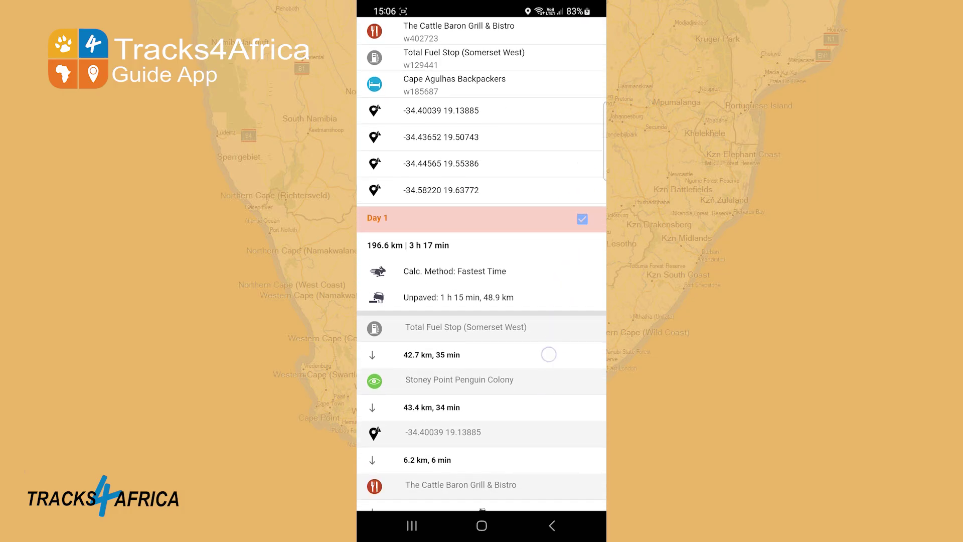
drag(535, 268, 464, 376)
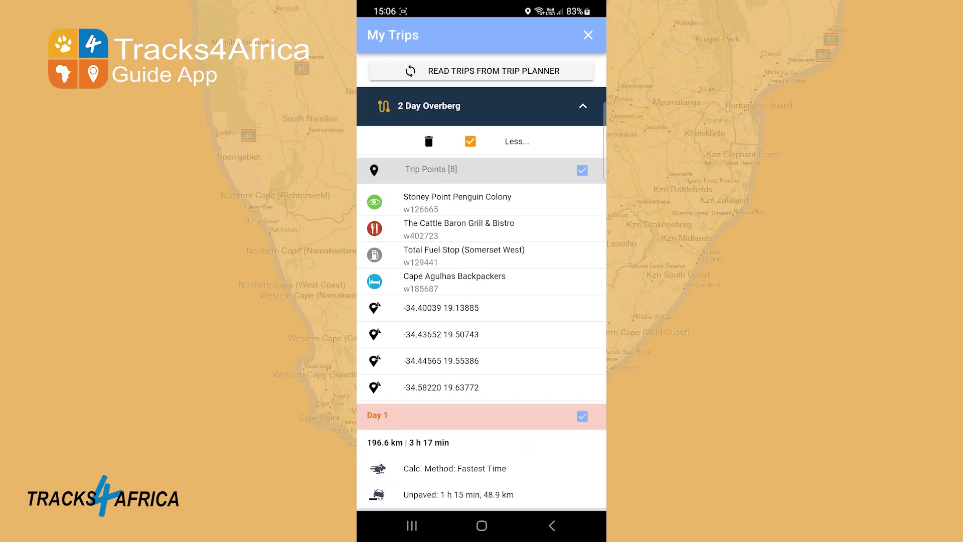
- Close My Trips and the menu, then follow the Day 1 route on the map to Bredasdorp and Cape Agulhas
click(587, 35)
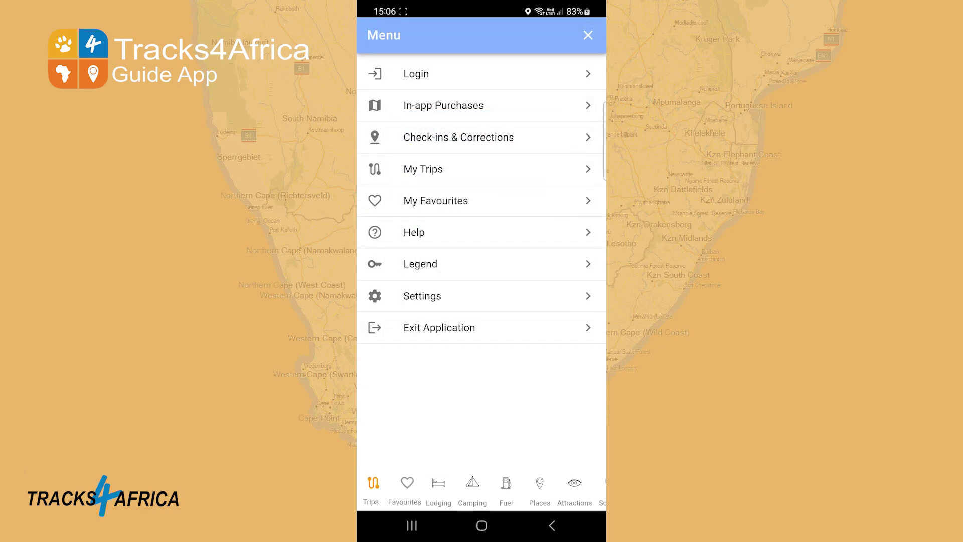
click(587, 35)
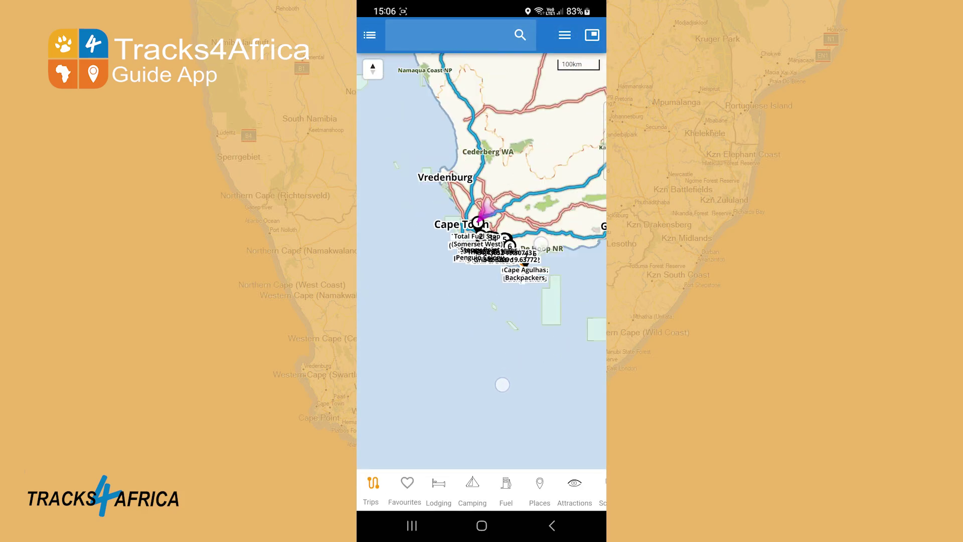
scroll(491, 311, up, 5)
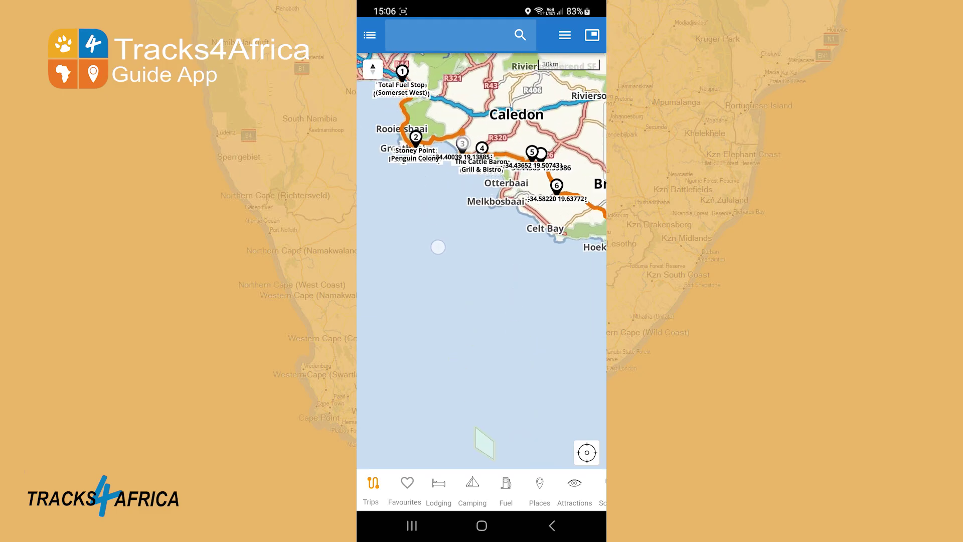
drag(474, 439, 462, 336)
drag(512, 361, 441, 346)
drag(532, 381, 461, 361)
drag(552, 412, 455, 366)
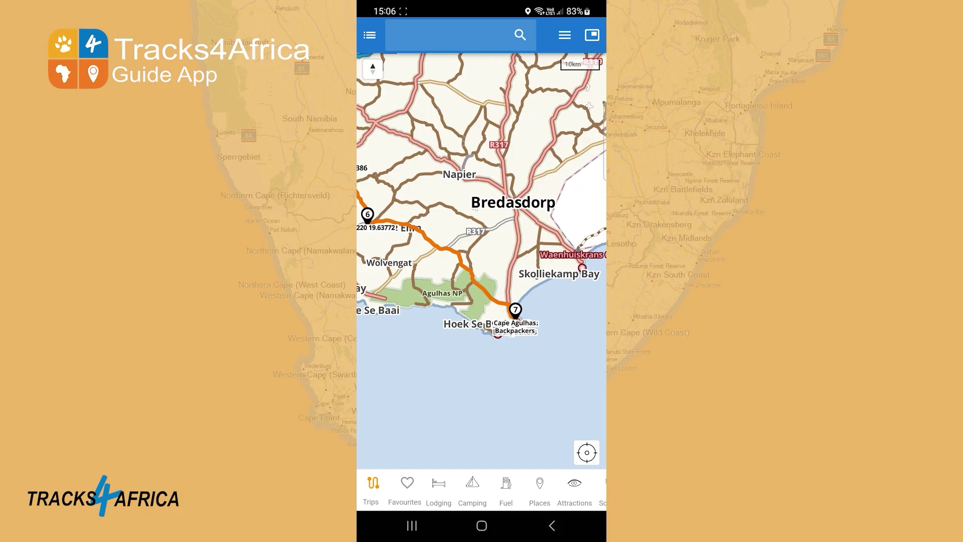